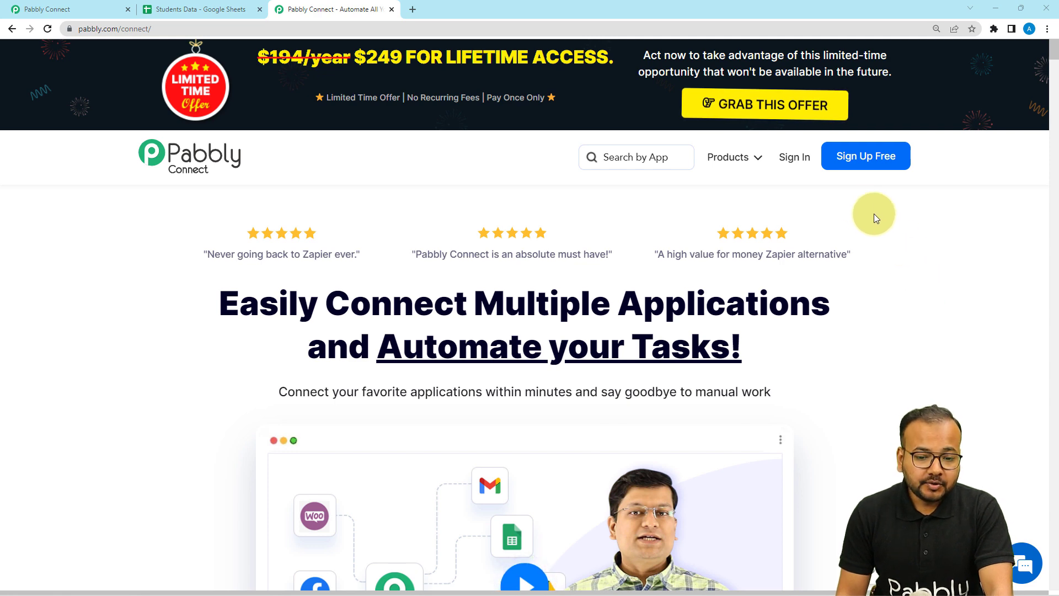
# - Switch to the Pabbly Connect dashboard and create a workflow named "Send Bulk Emails to Students"
pyautogui.click(728, 158)
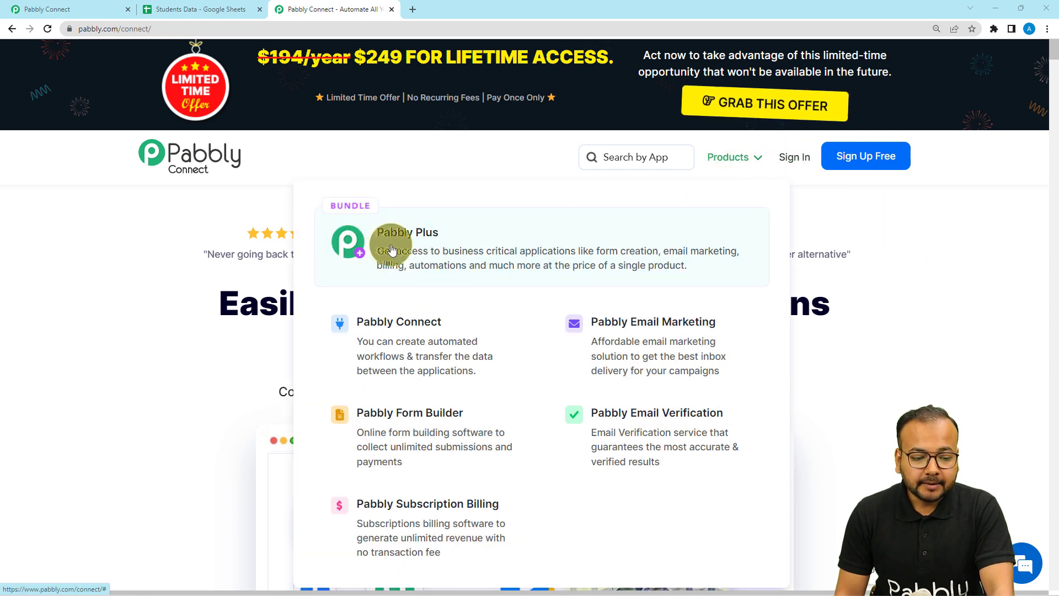
pyautogui.click(64, 10)
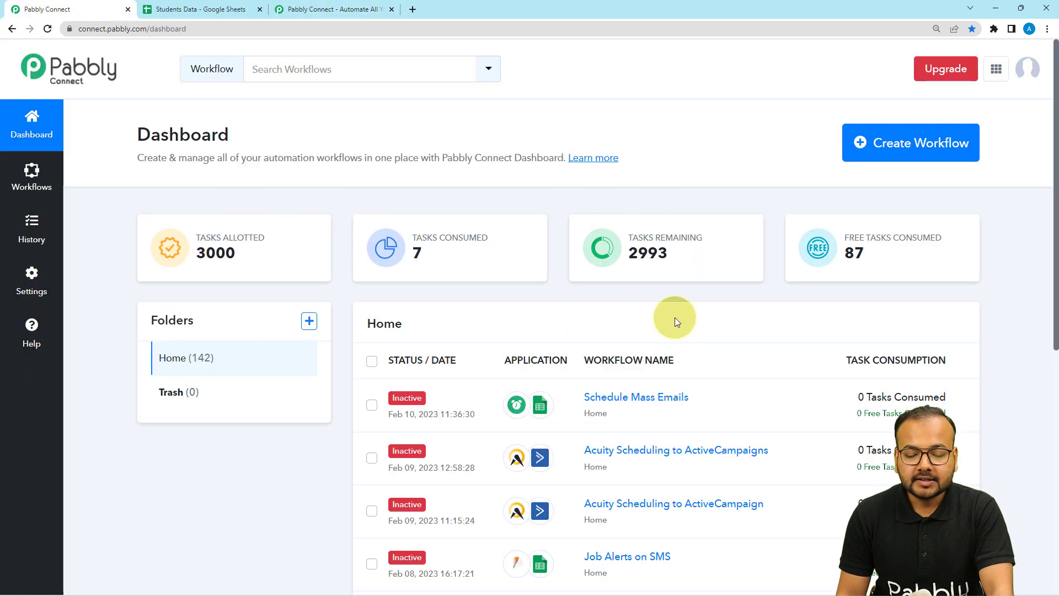
pyautogui.click(866, 143)
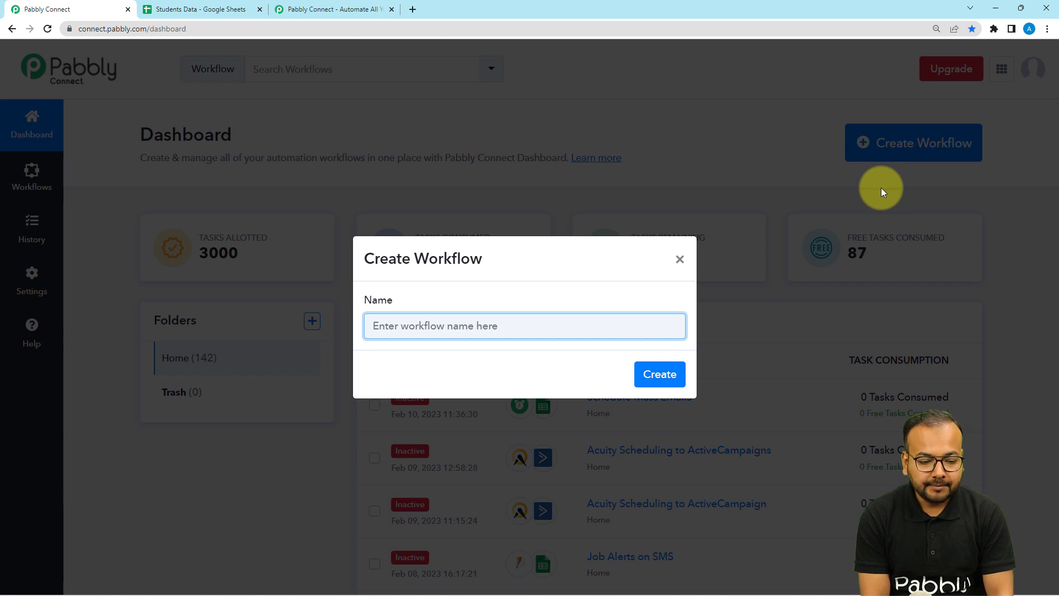
pyautogui.write('Se')
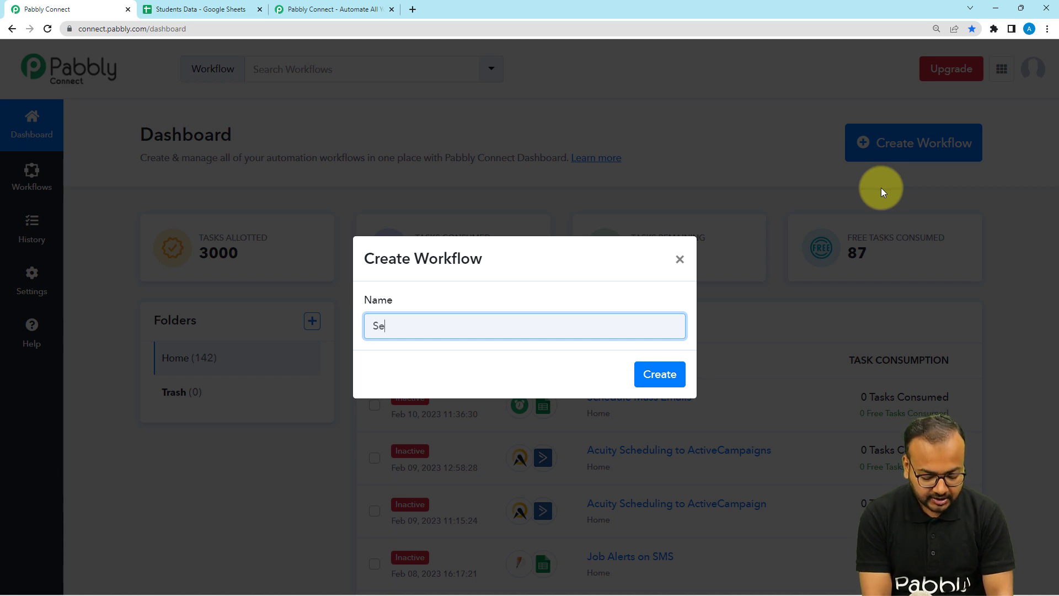
pyautogui.write('nd Bulk')
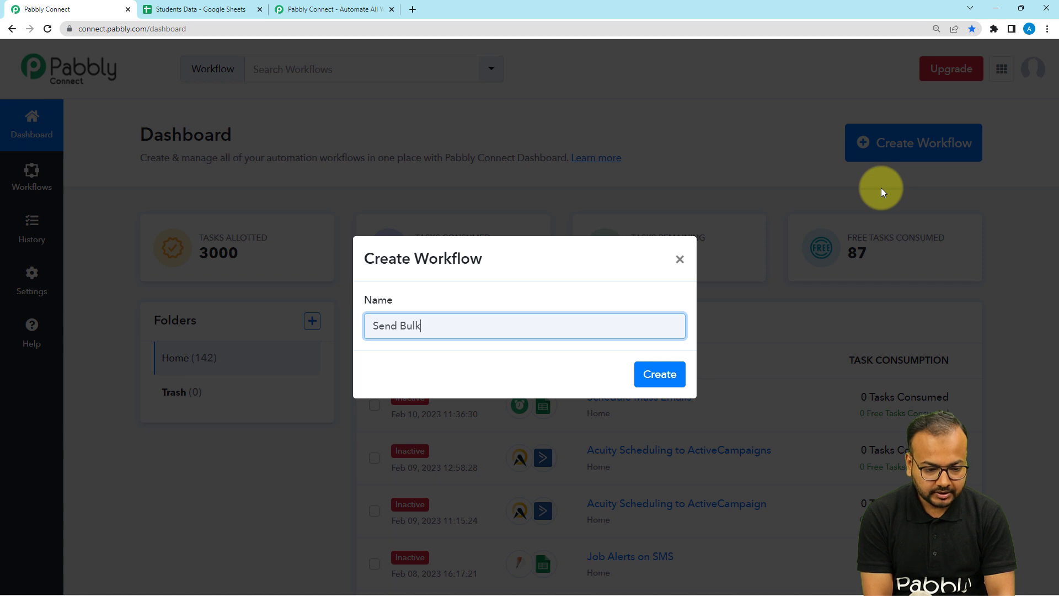
pyautogui.write(' Emails ')
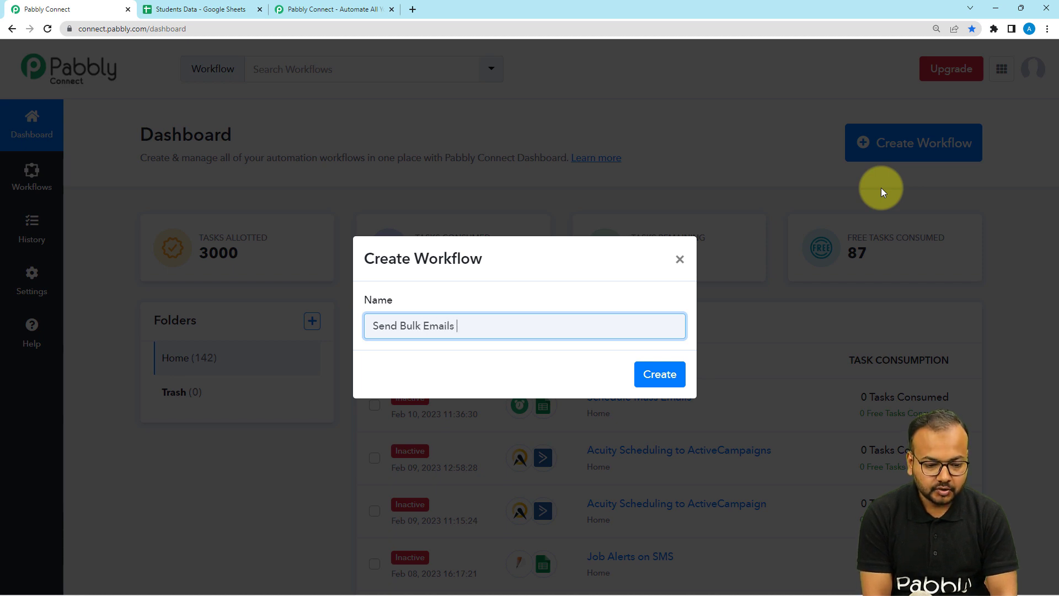
pyautogui.write('to Students')
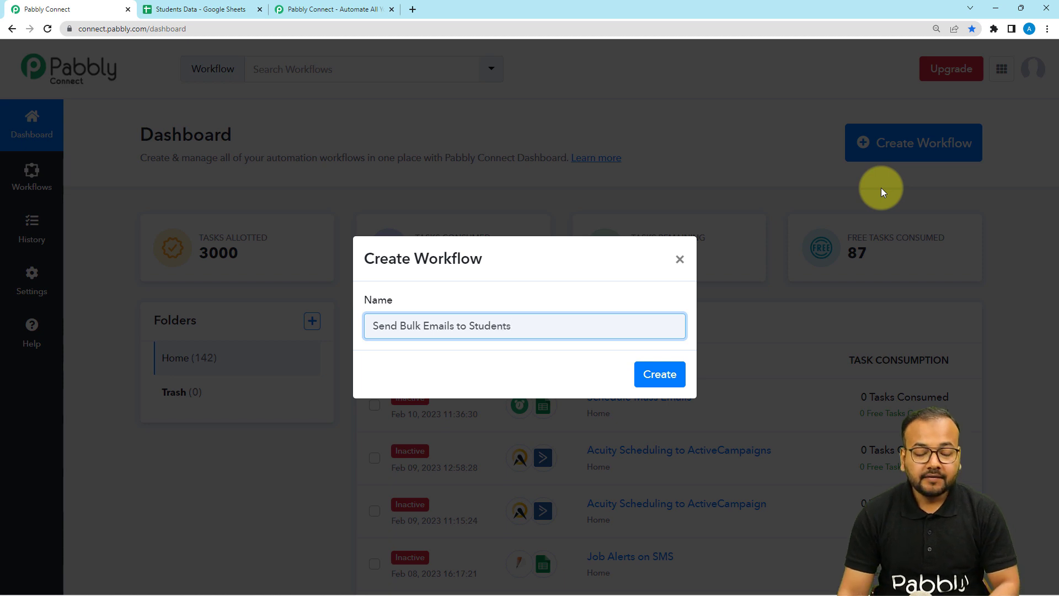
pyautogui.click(659, 373)
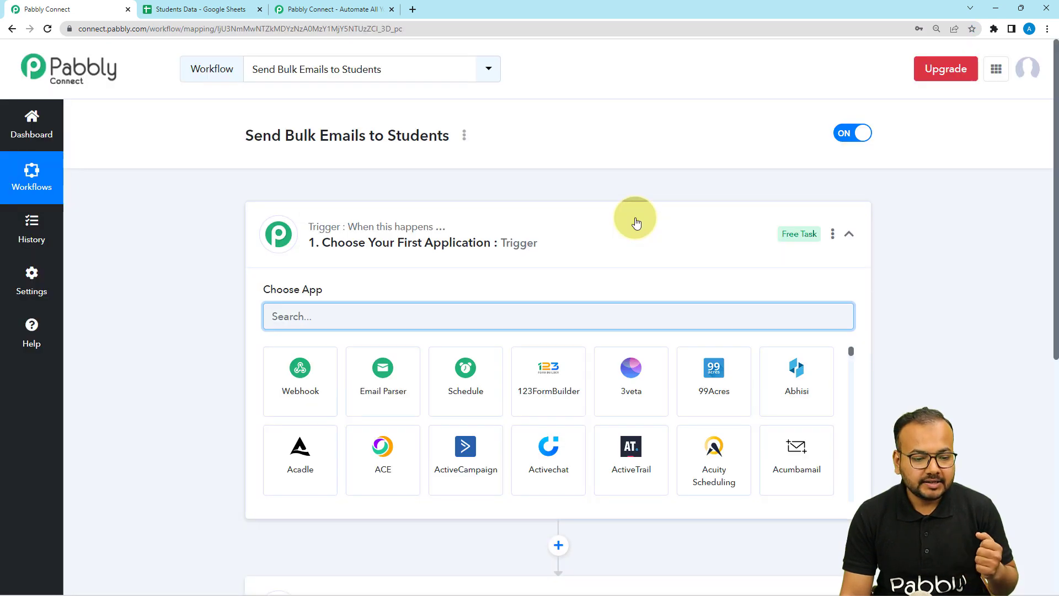
# - Check the Students Data sheet, return to the workflow and choose Schedule by Pabbly as the trigger app
pyautogui.click(635, 223)
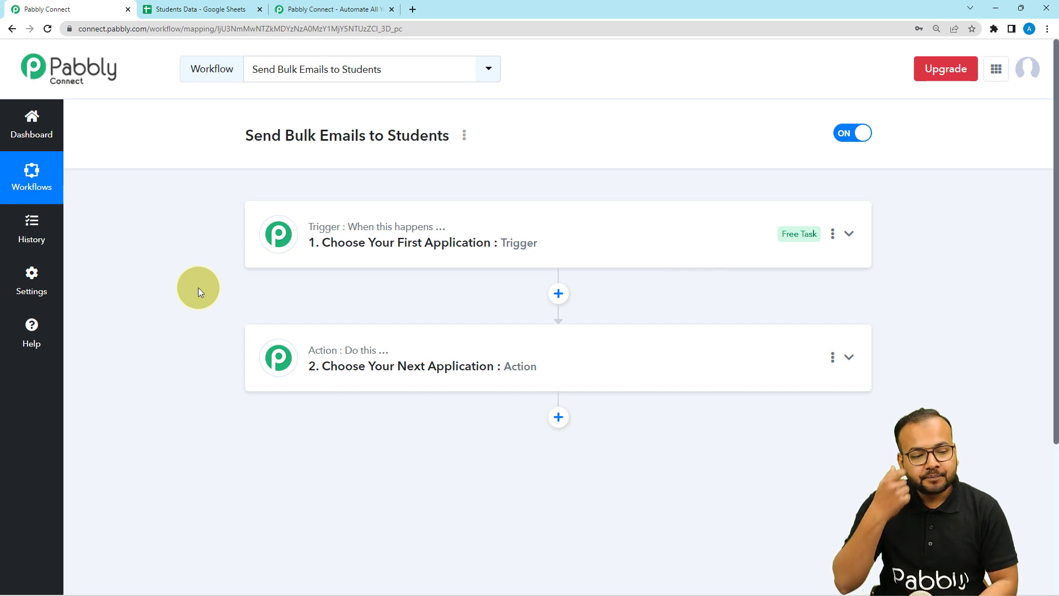
pyautogui.click(168, 9)
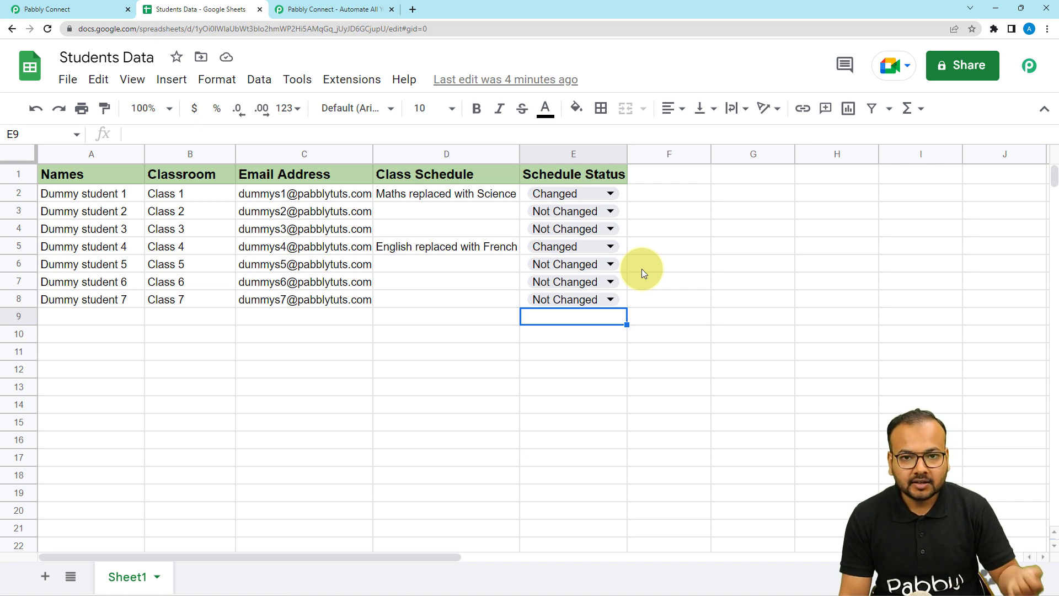
pyautogui.click(44, 8)
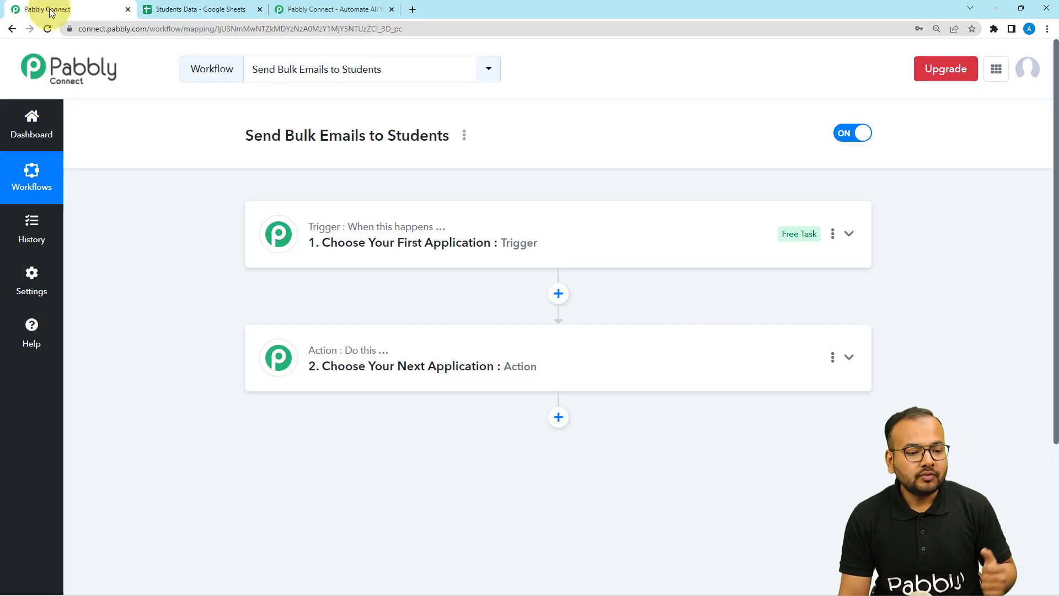
pyautogui.click(375, 254)
pyautogui.scroll(-2, 378, 253)
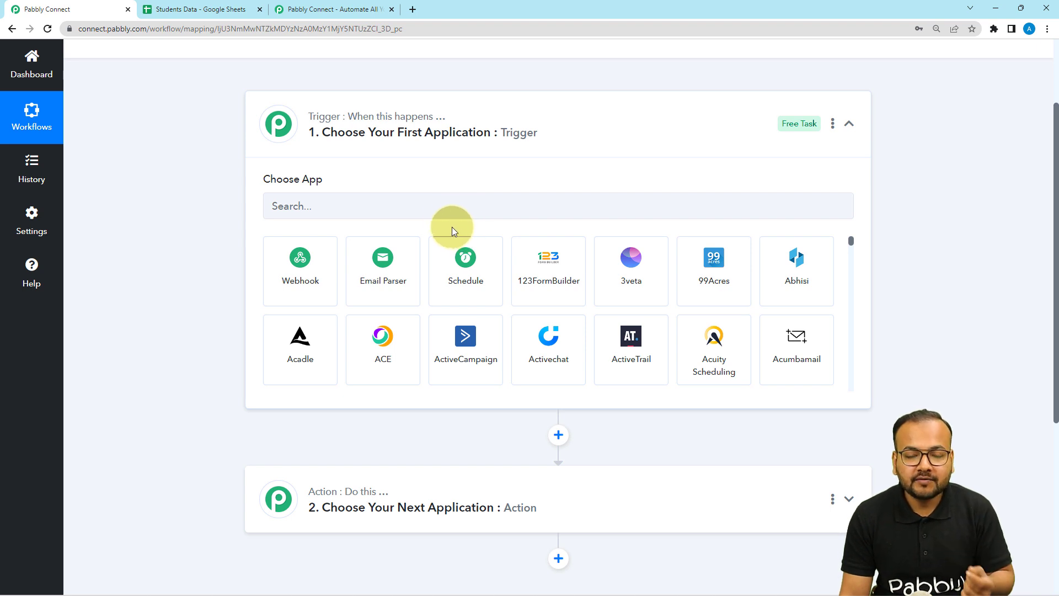
pyautogui.click(461, 280)
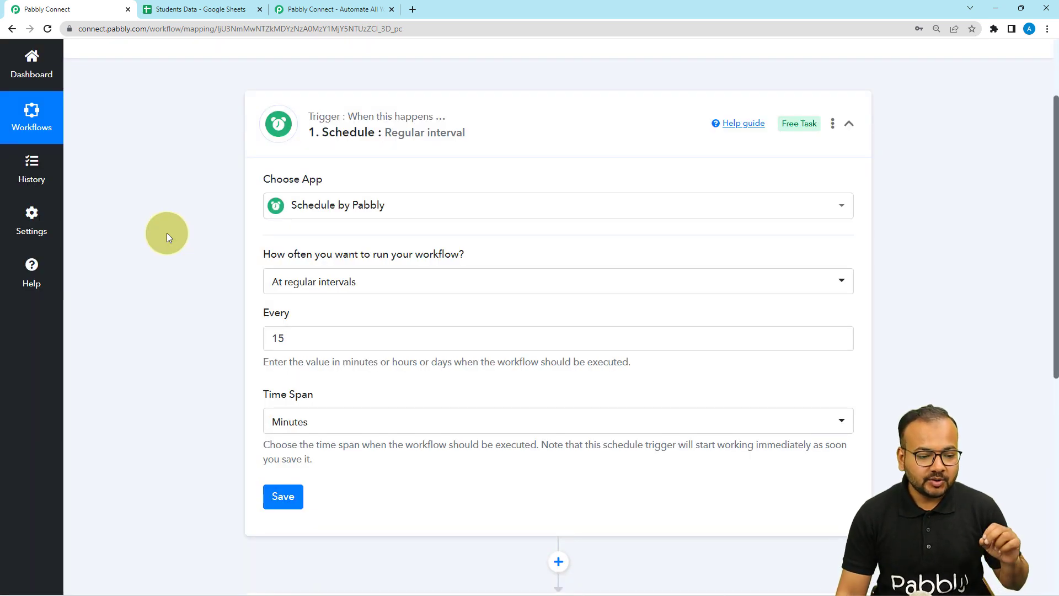
# - Set the schedule trigger to run the workflow every day
pyautogui.scroll(-1, 166, 233)
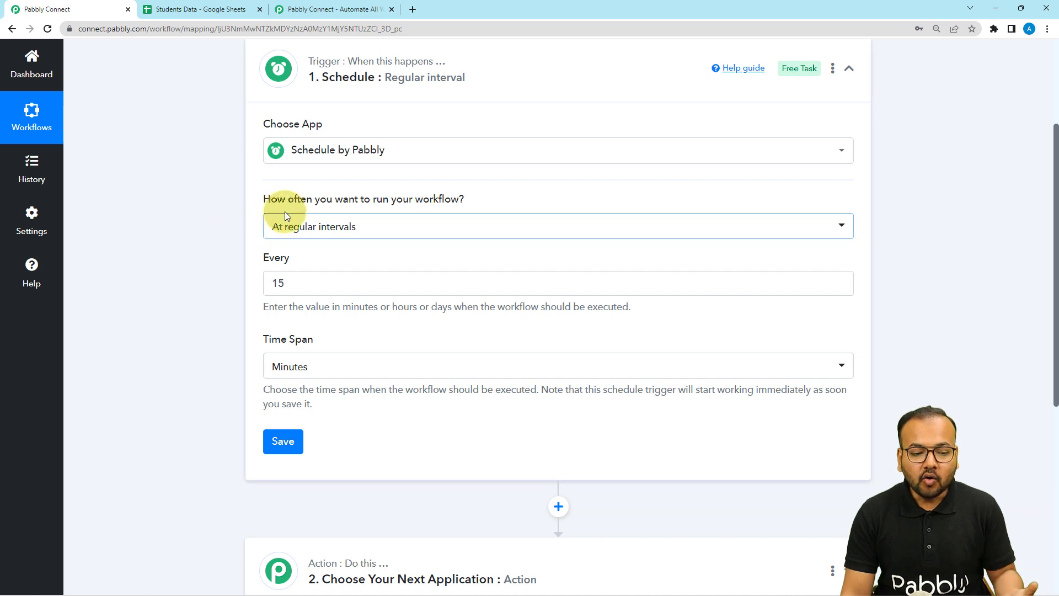
pyautogui.click(441, 229)
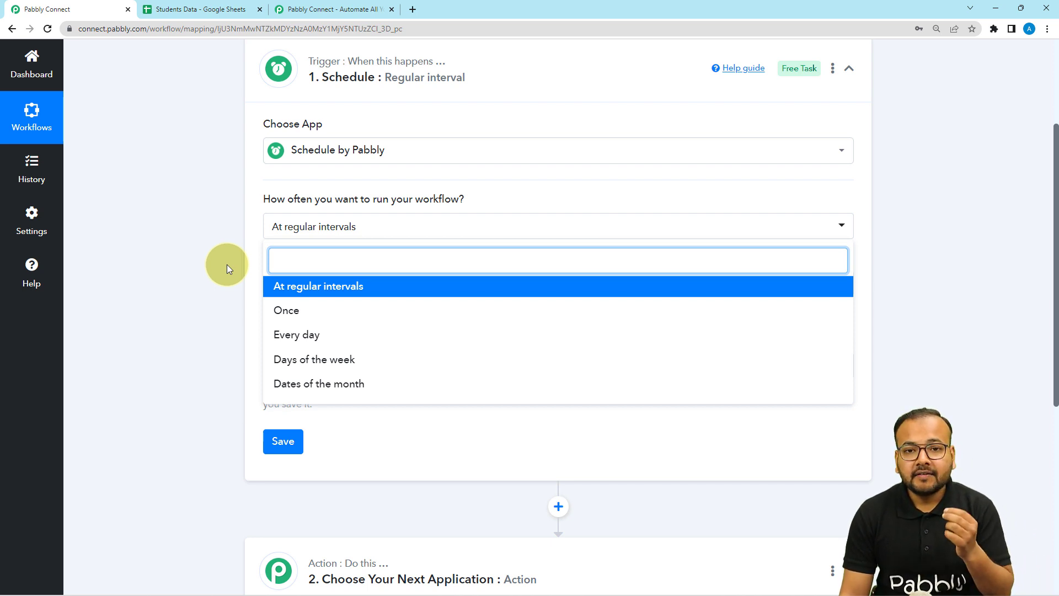
pyautogui.click(306, 258)
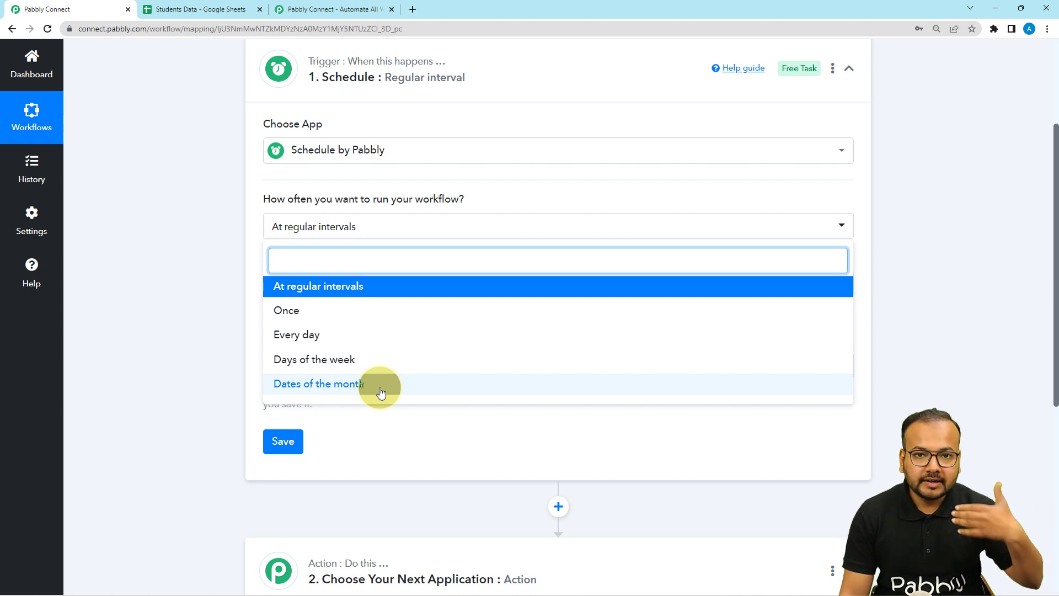
pyautogui.click(288, 335)
pyautogui.click(189, 279)
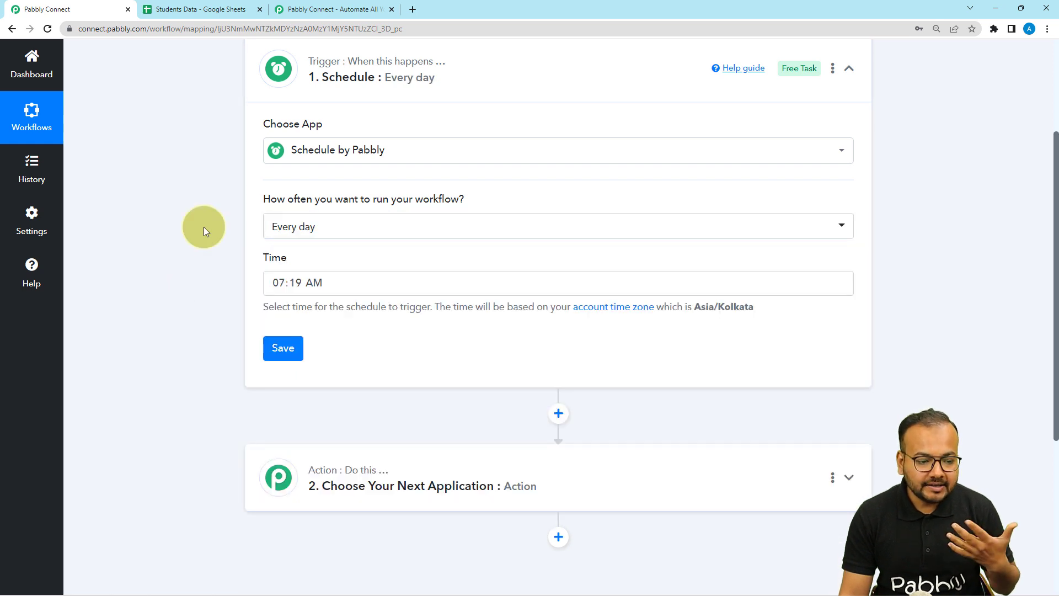
# - Set the daily trigger time to 07:30 AM and save the schedule
pyautogui.click(220, 6)
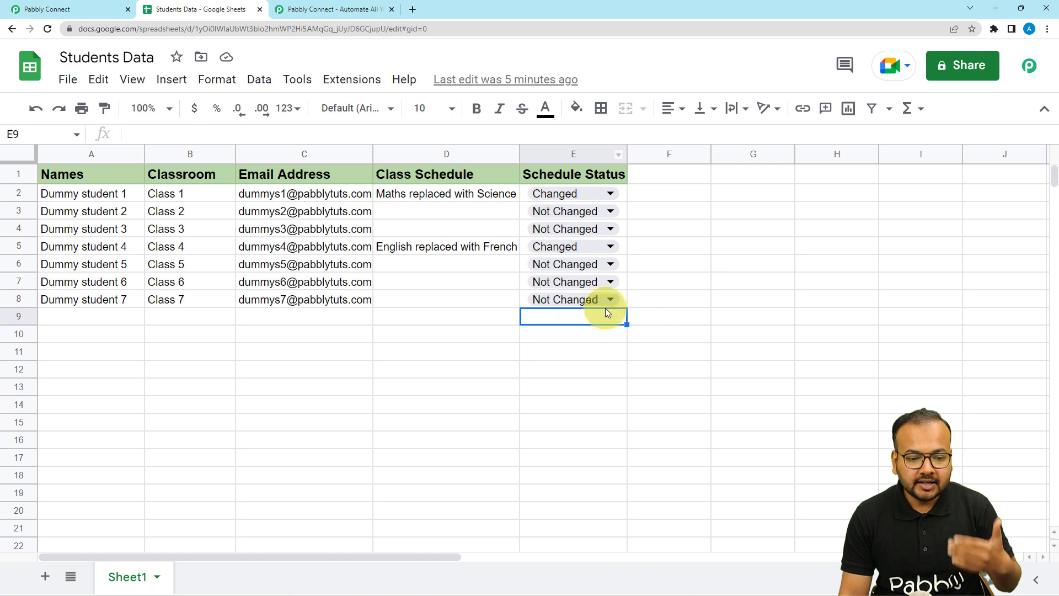
pyautogui.click(100, 13)
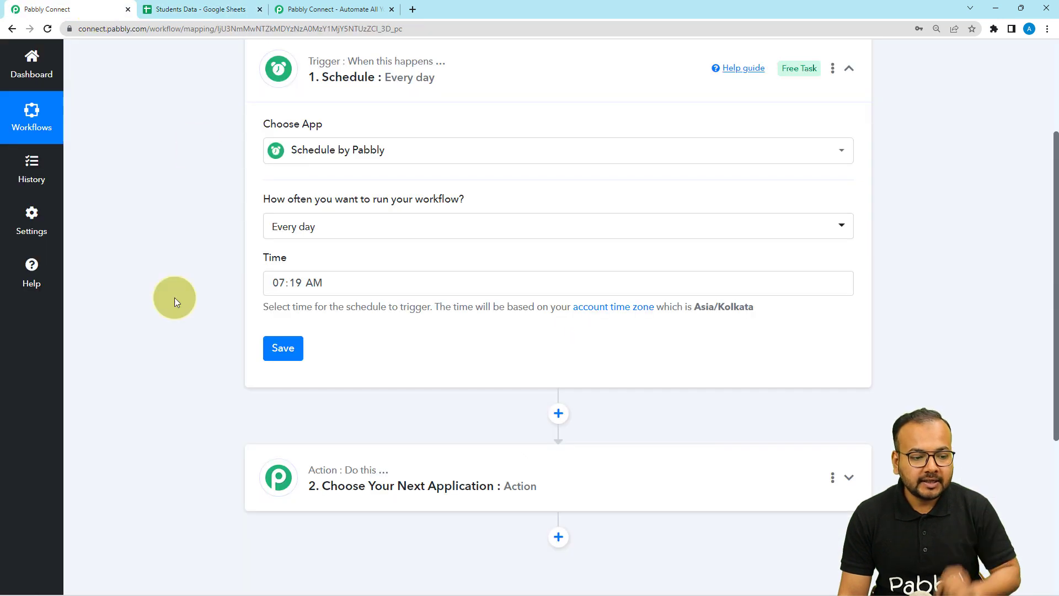
pyautogui.click(297, 283)
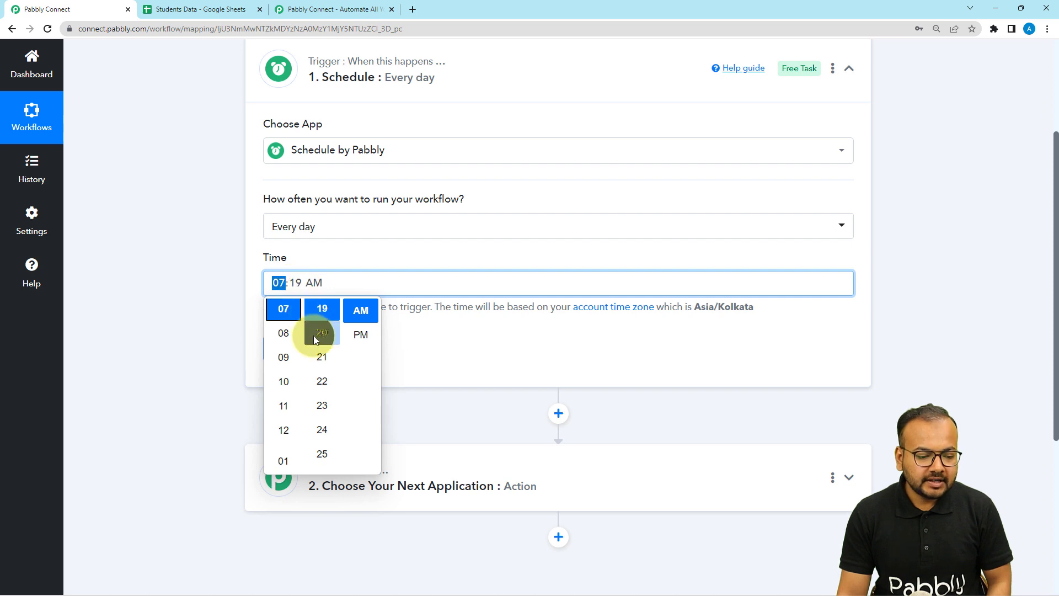
pyautogui.scroll(-3, 323, 430)
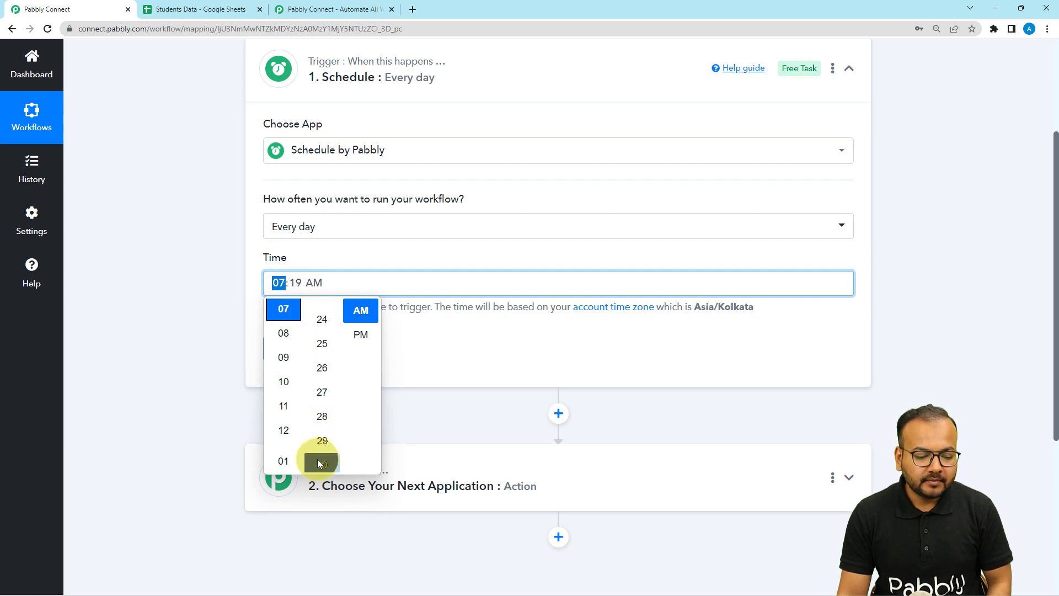
pyautogui.click(318, 462)
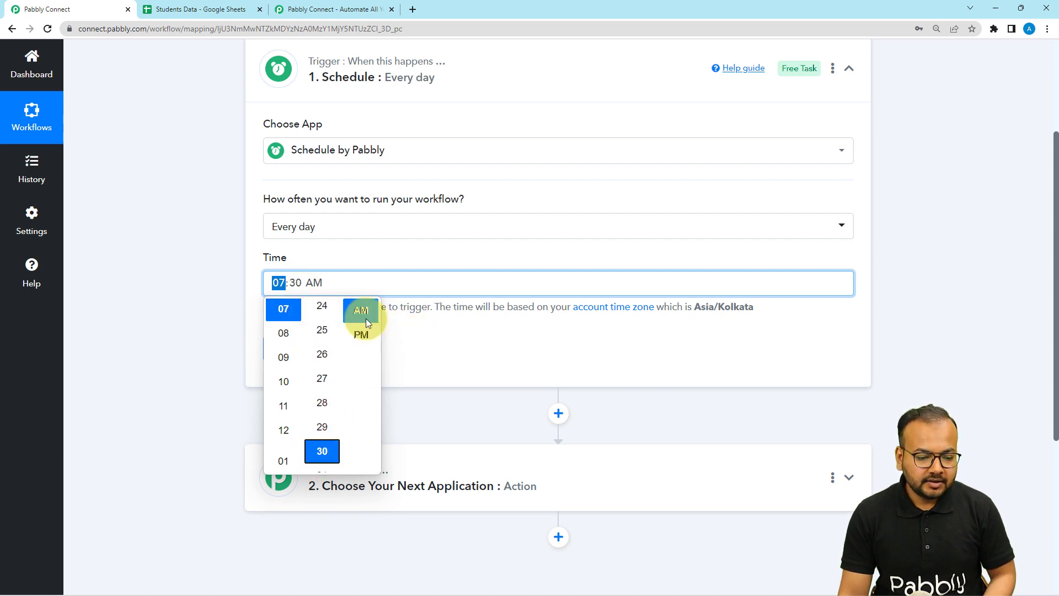
pyautogui.click(216, 305)
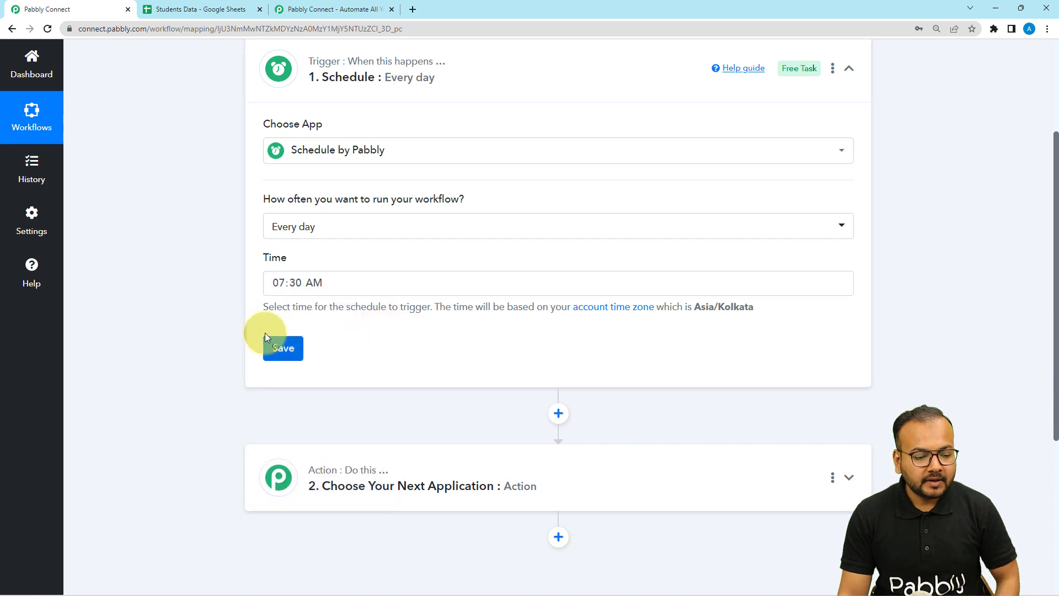
pyautogui.click(283, 348)
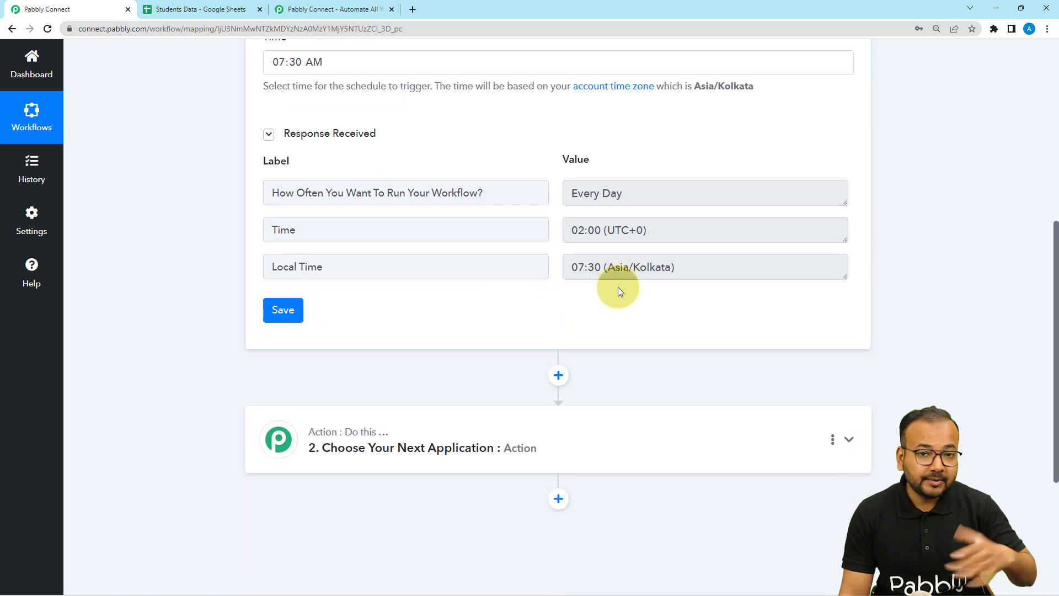
# - Choose Google Sheets as the app for the workflow's second step, the action
pyautogui.scroll(-3, 485, 305)
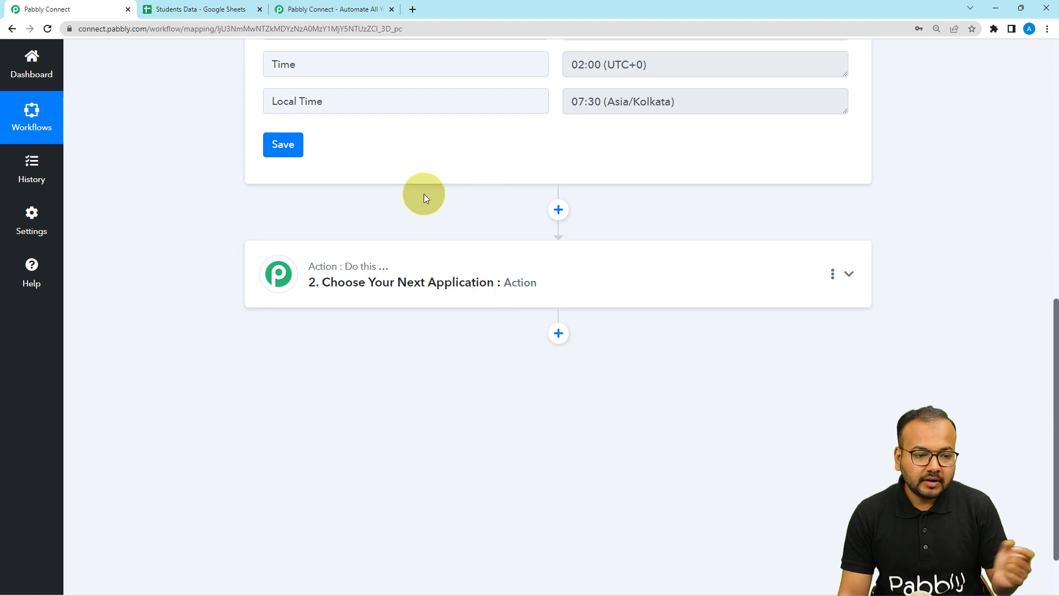
pyautogui.scroll(1, 436, 193)
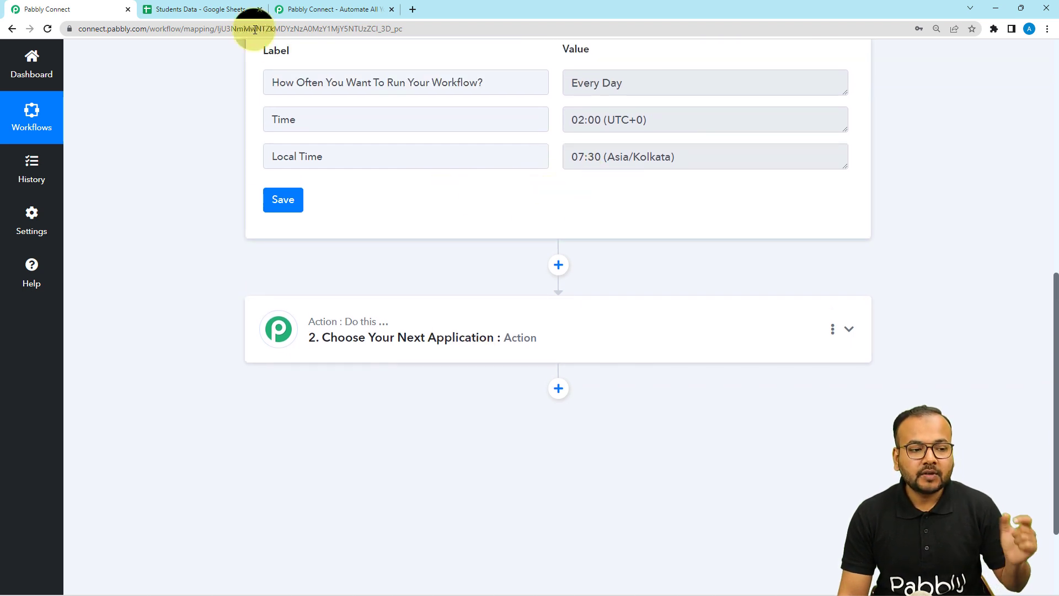
pyautogui.click(220, 11)
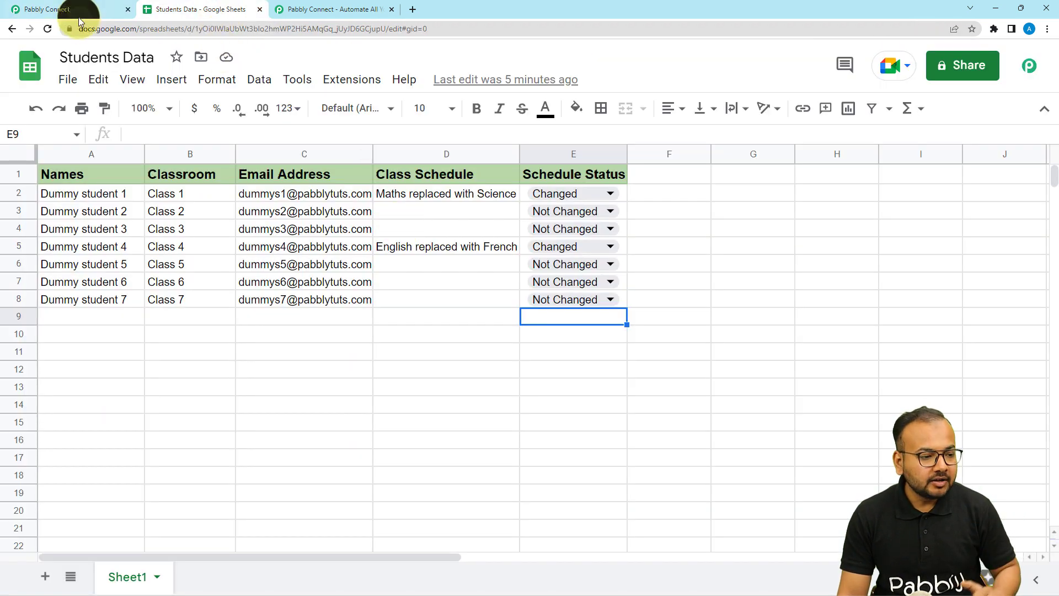
pyautogui.click(50, 10)
pyautogui.click(464, 329)
pyautogui.scroll(-1, 466, 337)
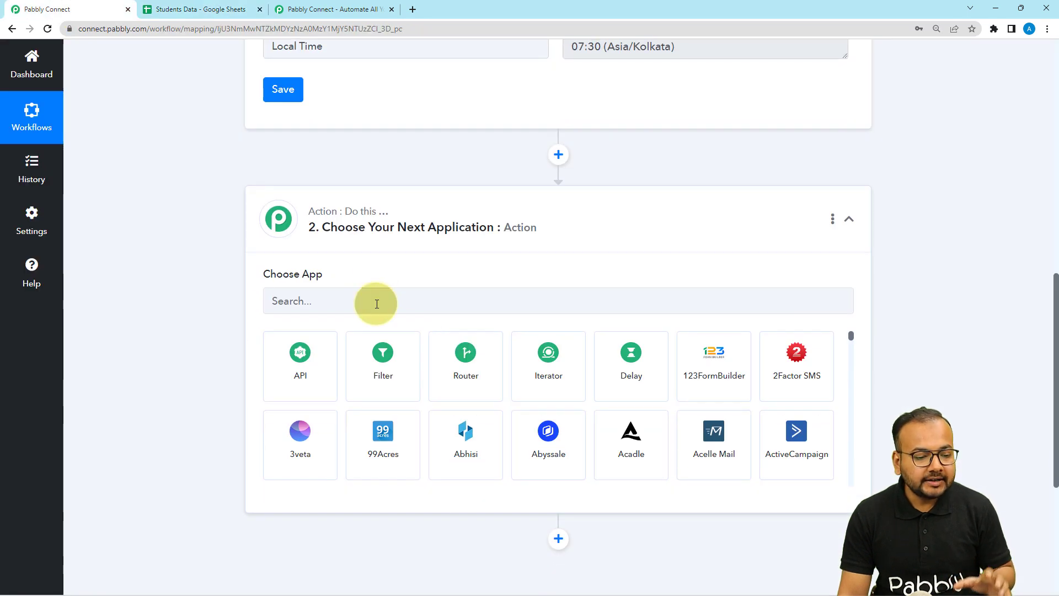
pyautogui.click(377, 312)
pyautogui.write('goo')
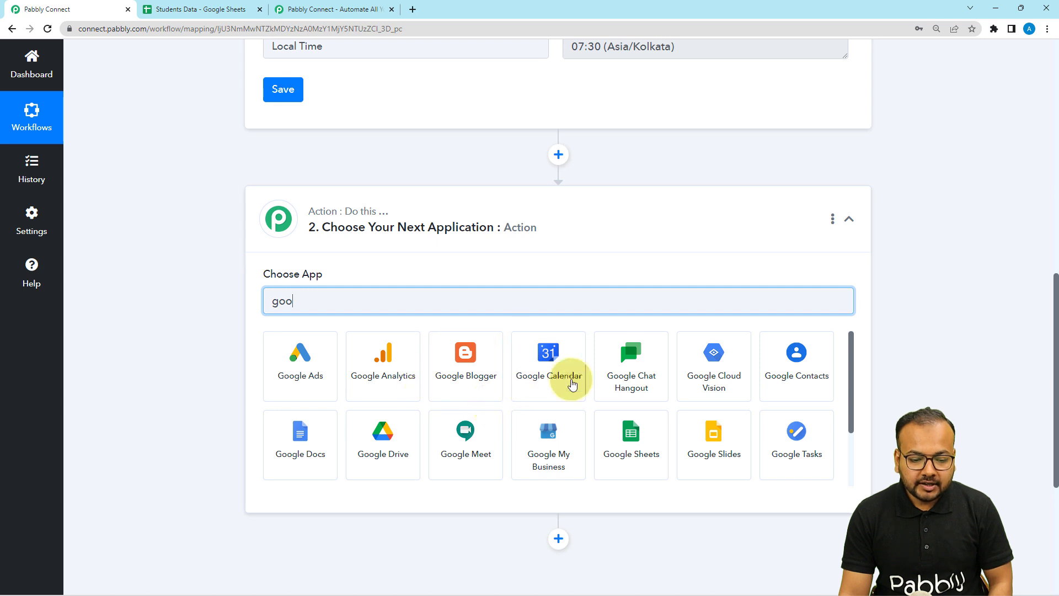
pyautogui.click(632, 458)
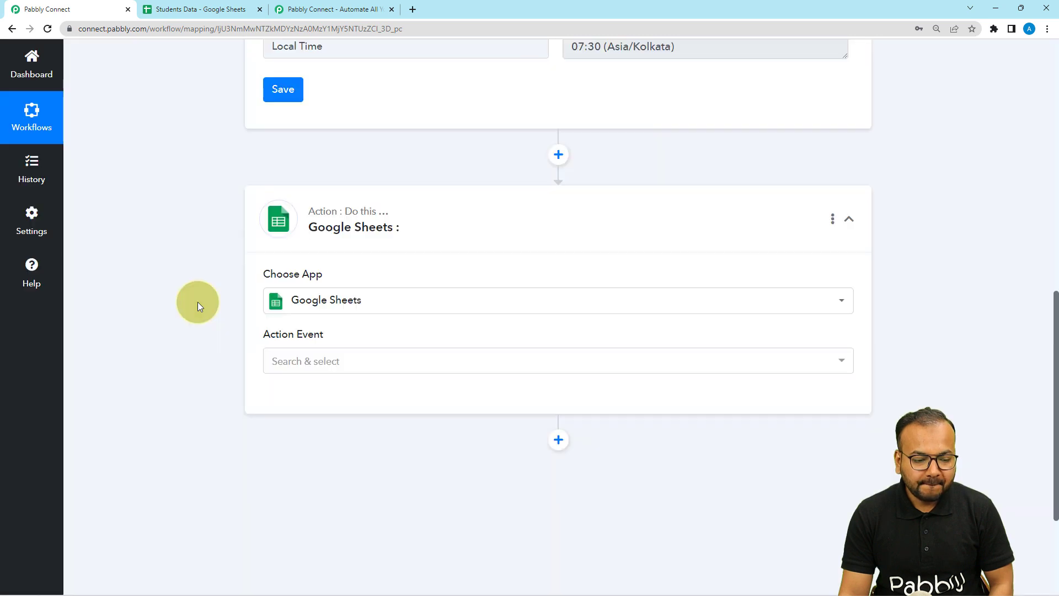
# - Set the Google Sheets action event to Get Row(s)
pyautogui.scroll(-3, 198, 302)
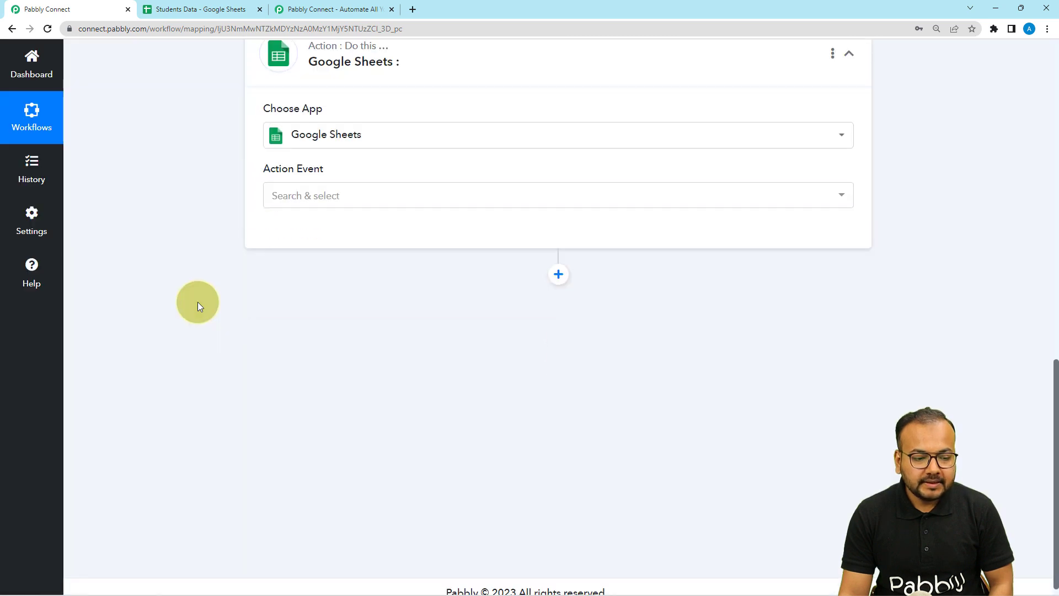
pyautogui.click(342, 202)
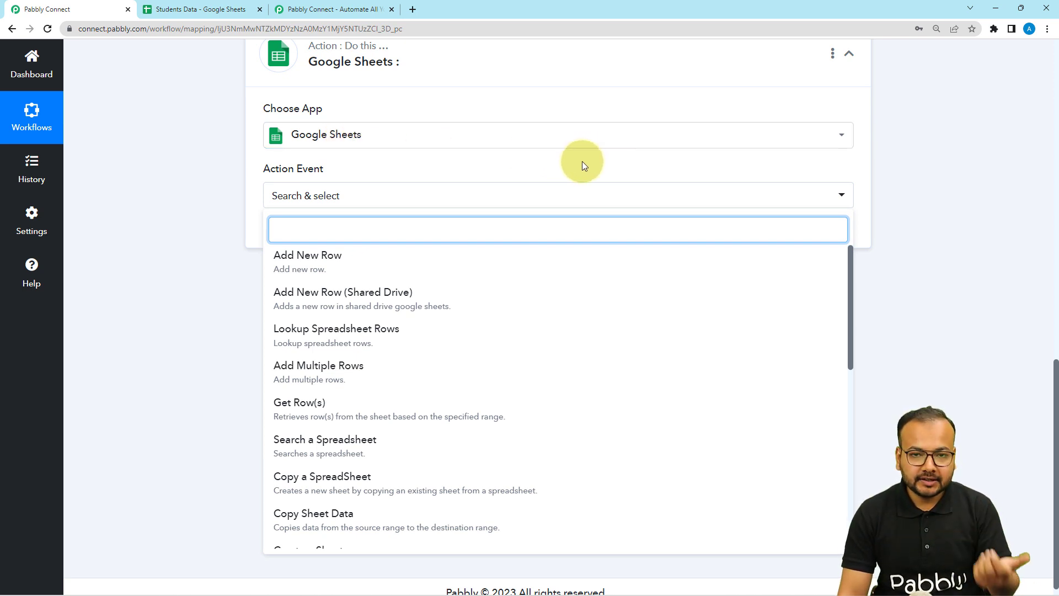
pyautogui.click(294, 413)
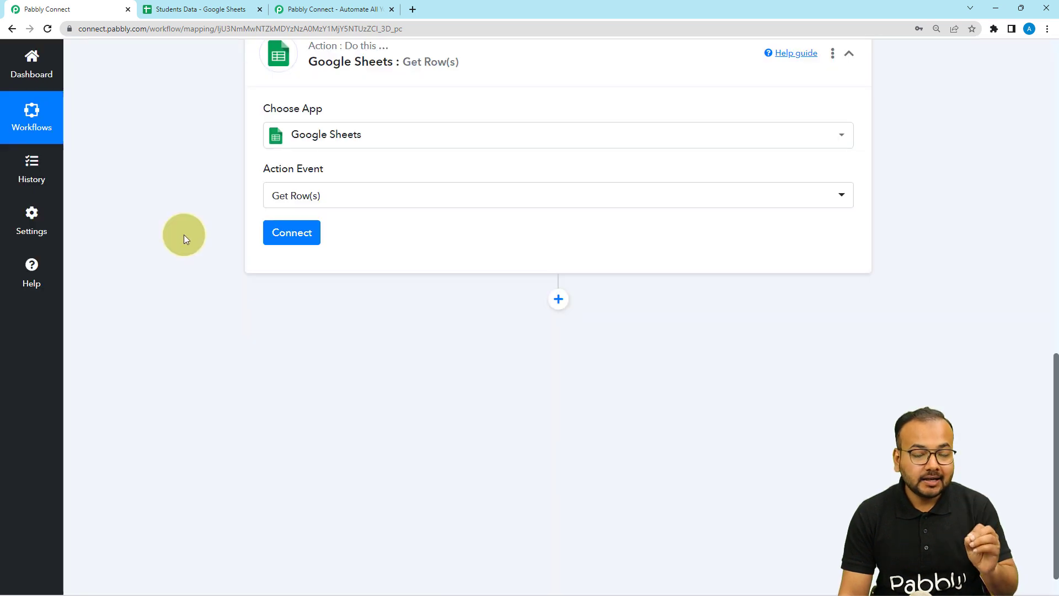
# - Connect the action through a new Google Sheets connection, signing in with a Google account and granting Pabbly Connect Sheets access
pyautogui.click(294, 233)
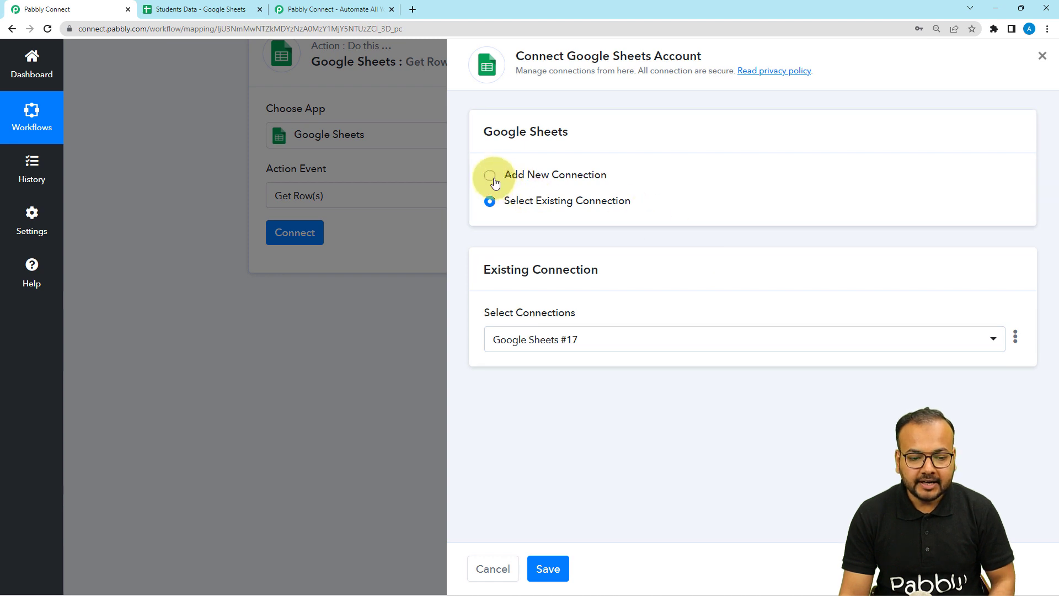
pyautogui.click(491, 175)
pyautogui.click(560, 325)
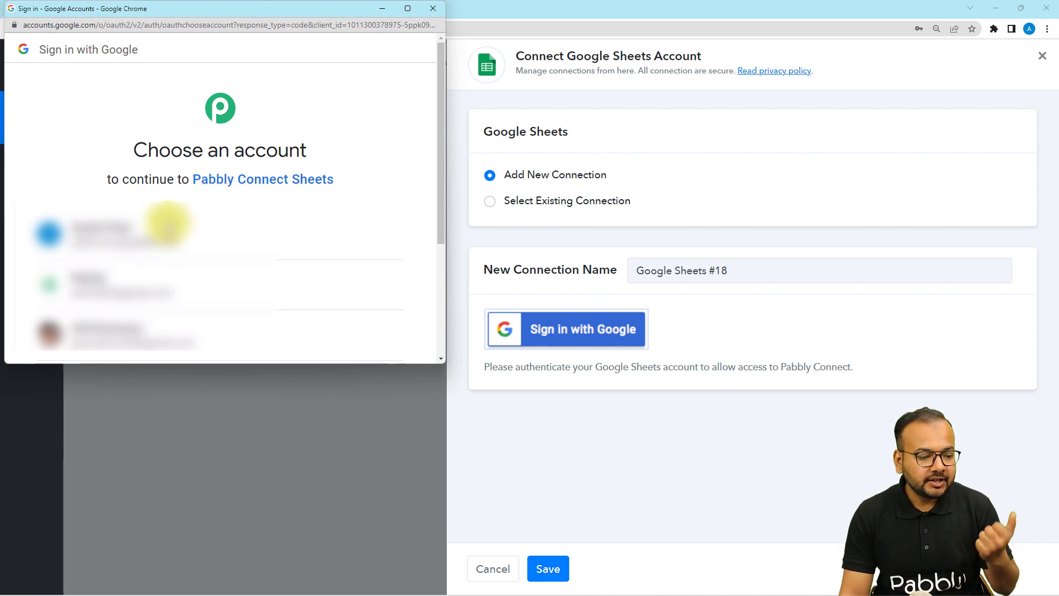
pyautogui.click(317, 232)
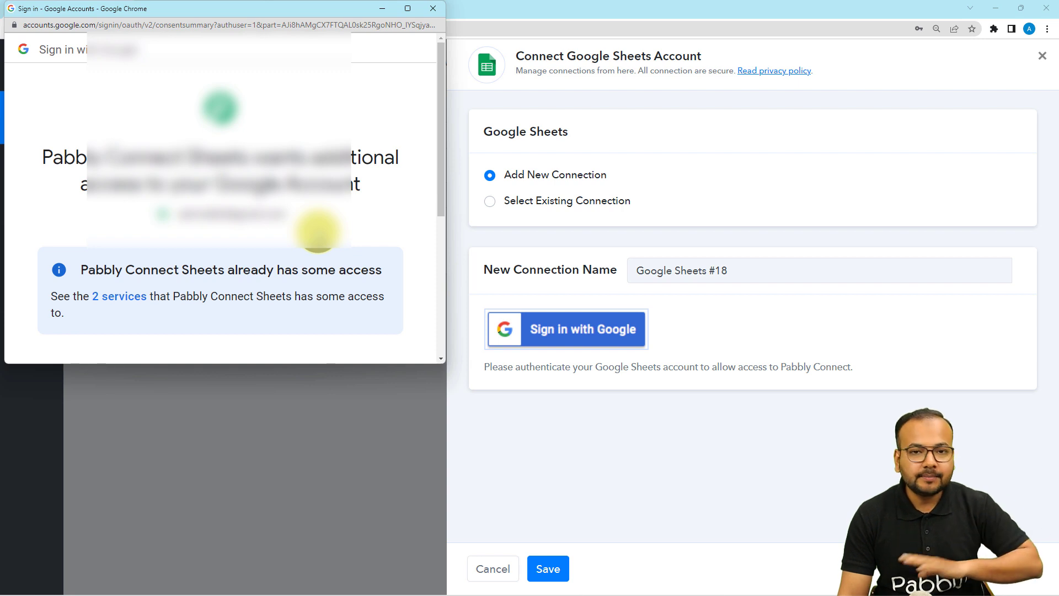
pyautogui.scroll(-5, 314, 231)
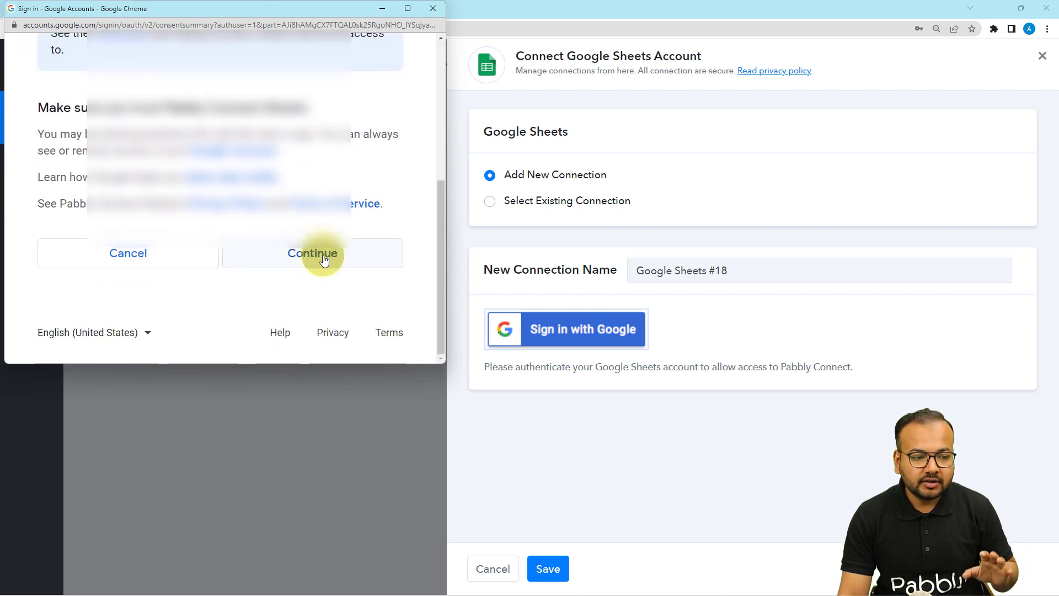
pyautogui.click(317, 252)
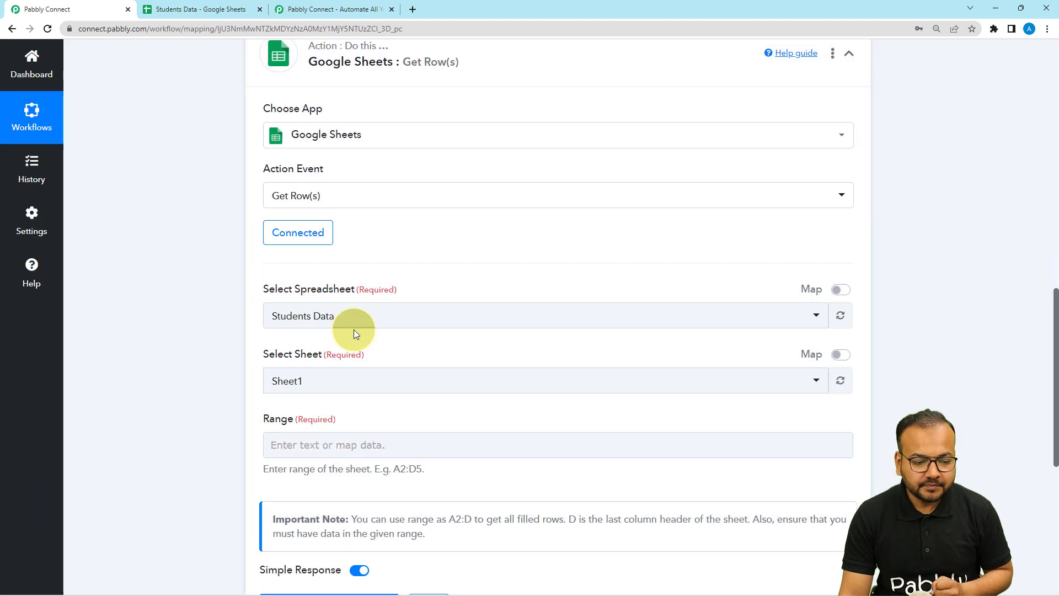
# - Check the source file's title in Google Sheets and select Students Data as the action's spreadsheet in Pabbly Connect
pyautogui.scroll(-1, 214, 269)
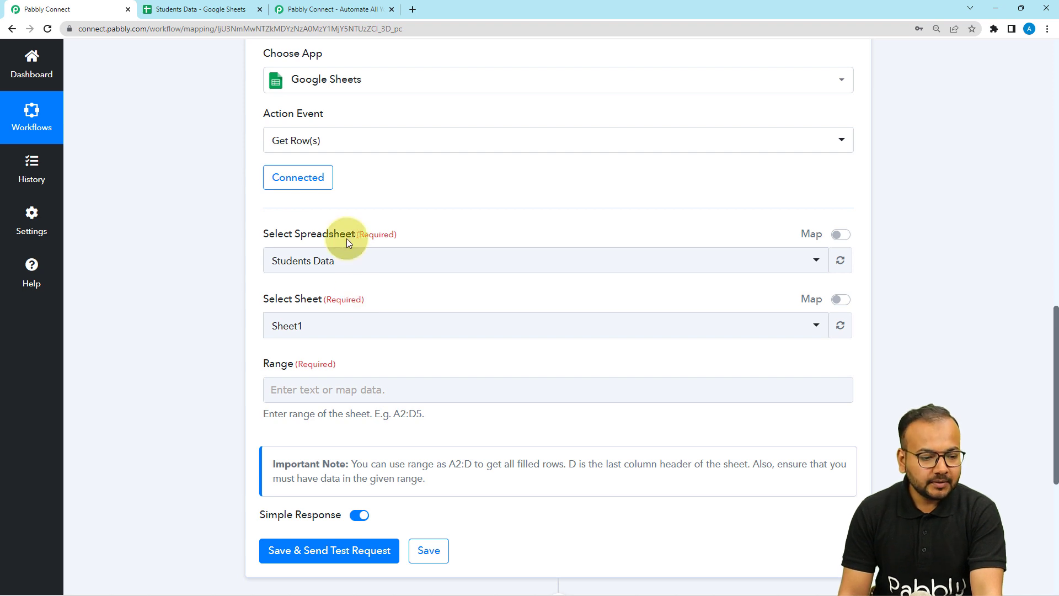
pyautogui.click(201, 10)
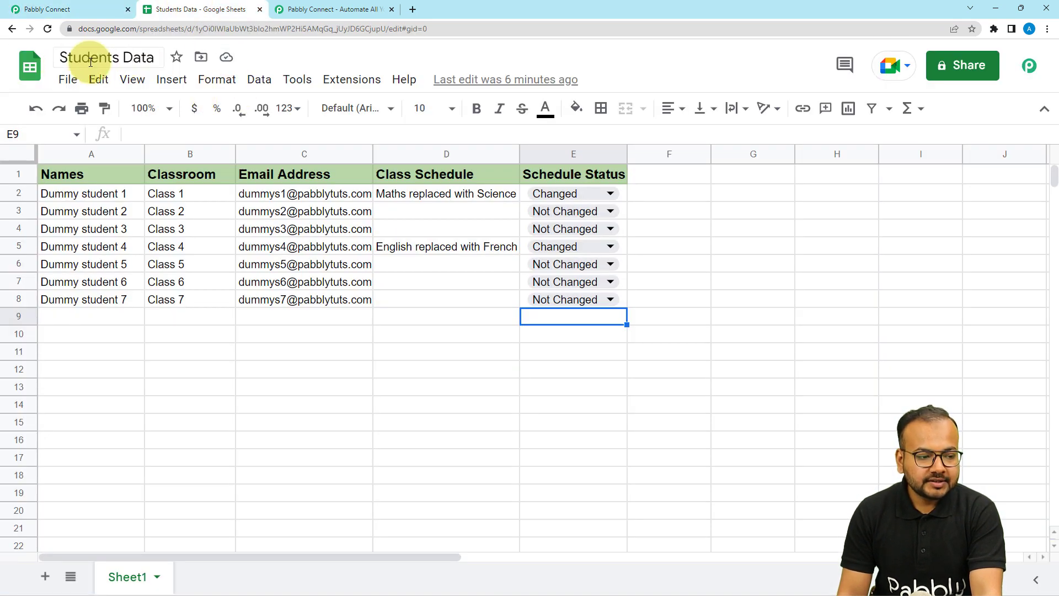
pyautogui.click(73, 9)
pyautogui.click(286, 265)
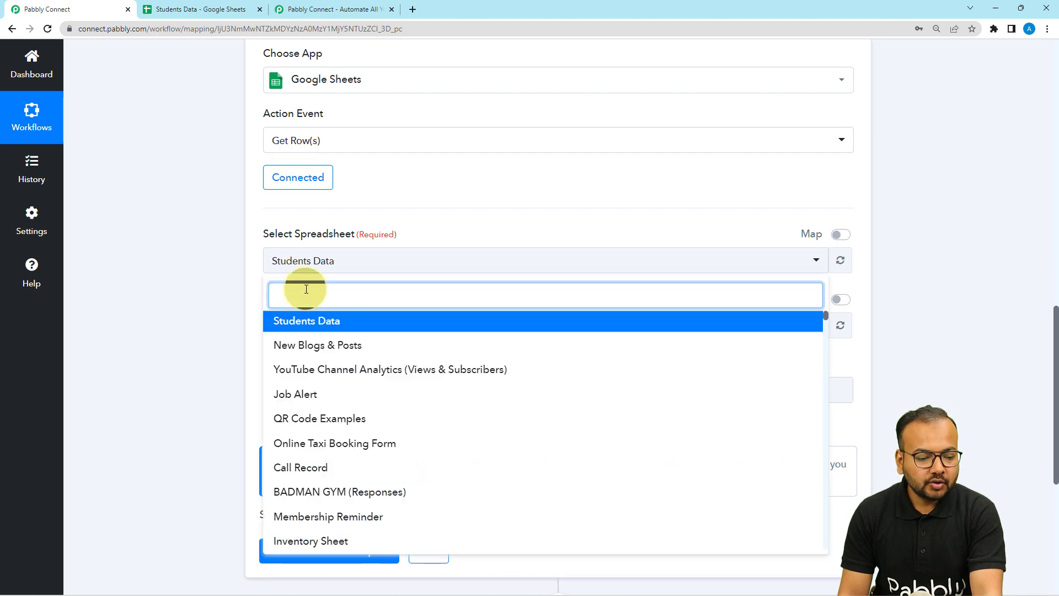
pyautogui.scroll(-2, 306, 308)
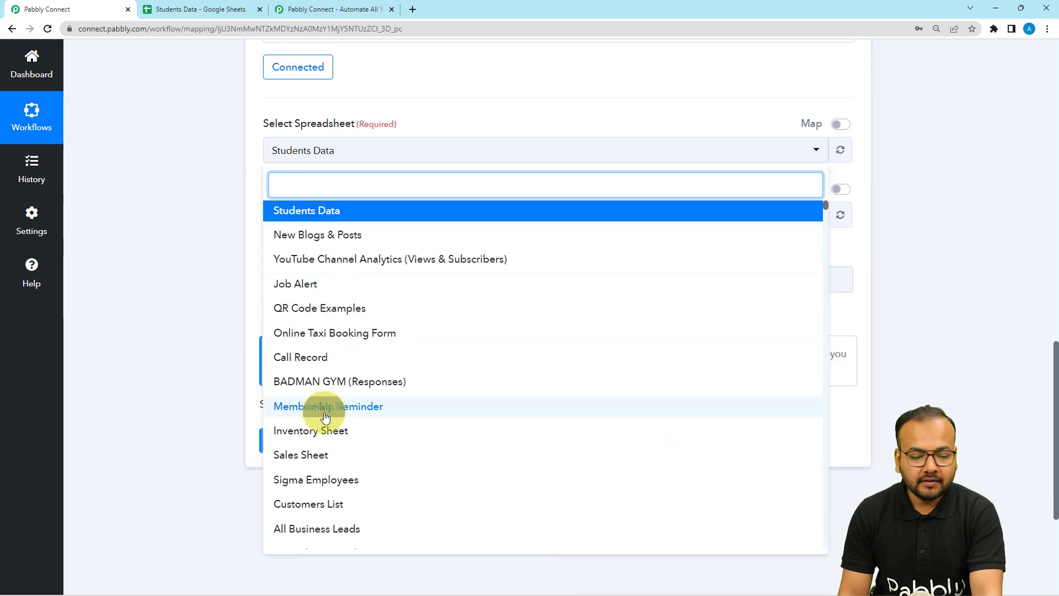
pyautogui.click(305, 212)
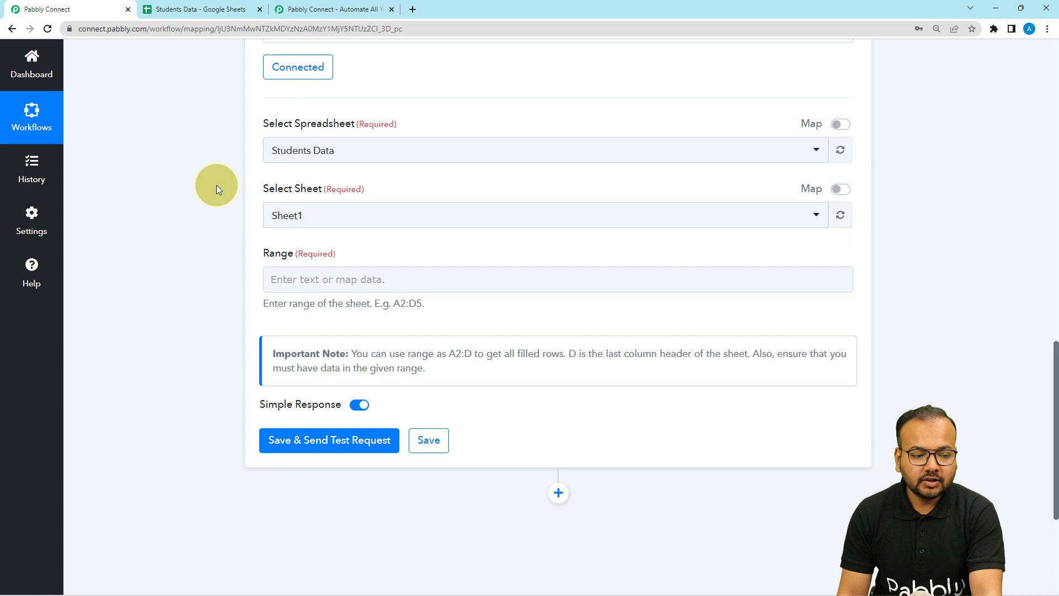
# - Check the tab name in the Students Data spreadsheet and set the action's sheet to Sheet1
pyautogui.scroll(-2, 216, 184)
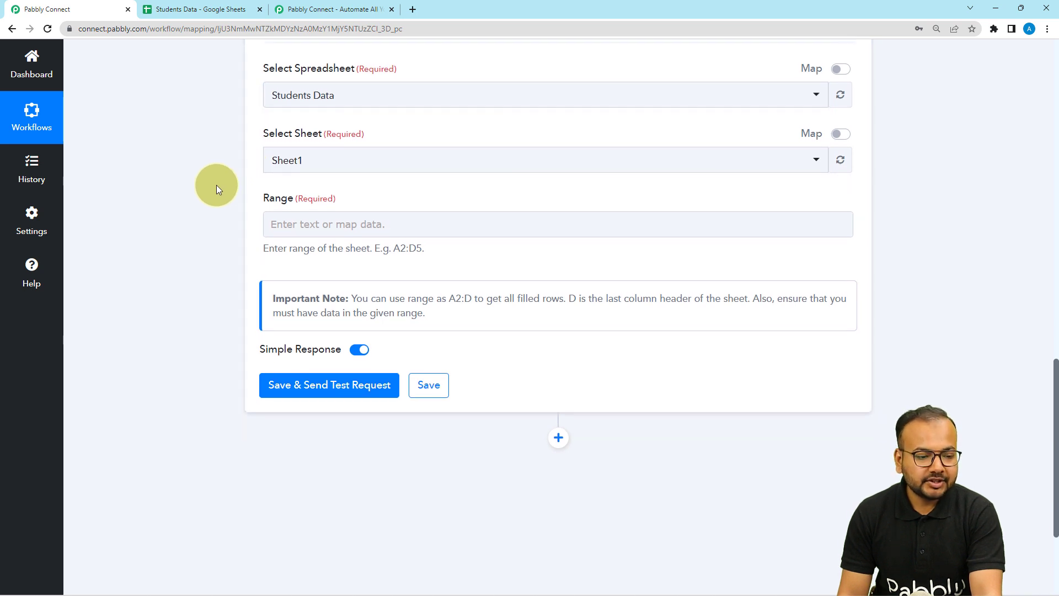
pyautogui.click(212, 10)
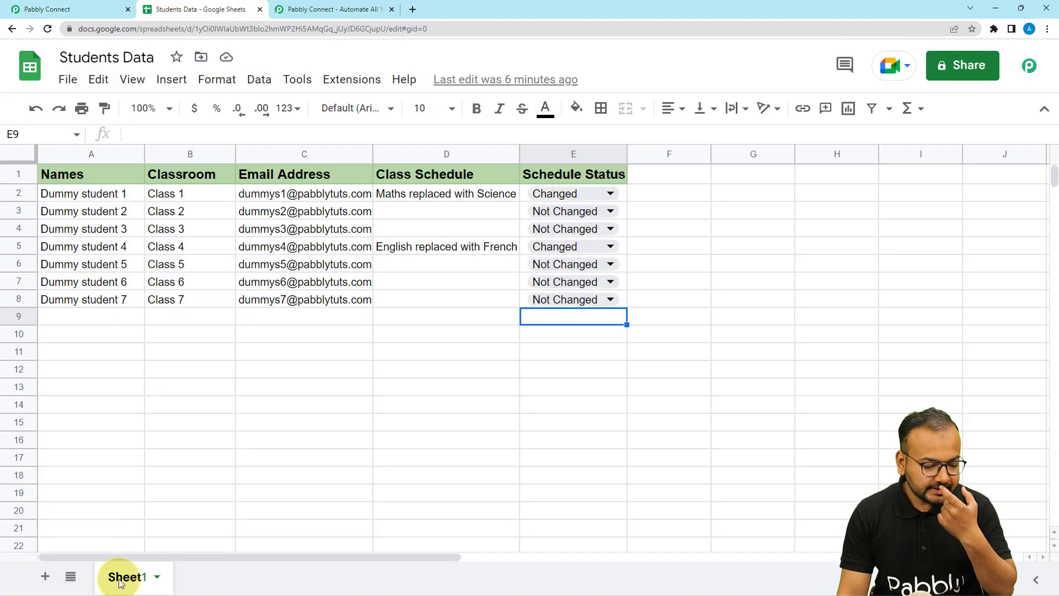
pyautogui.click(110, 12)
pyautogui.click(343, 104)
pyautogui.click(298, 170)
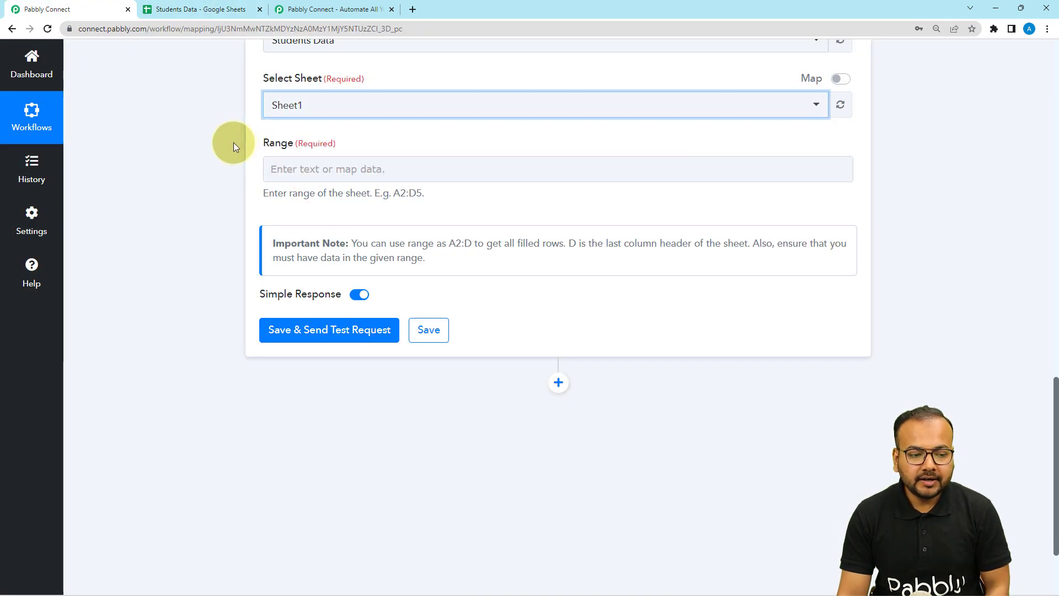
pyautogui.click(234, 143)
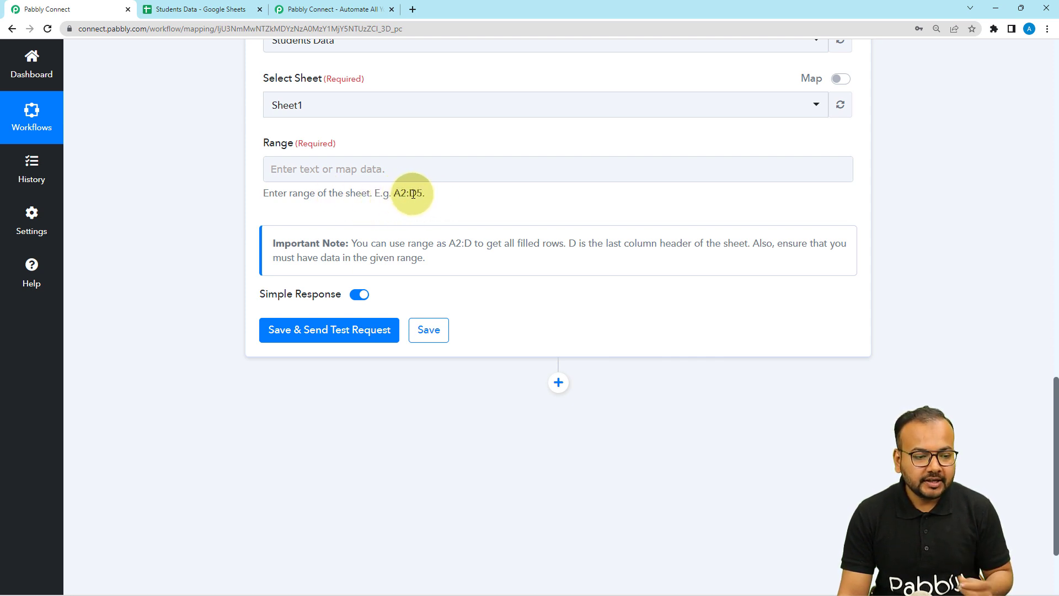
# - In the Students Data spreadsheet, select all student rows from A2 to E8 and copy the range reference A2:E8
pyautogui.click(213, 10)
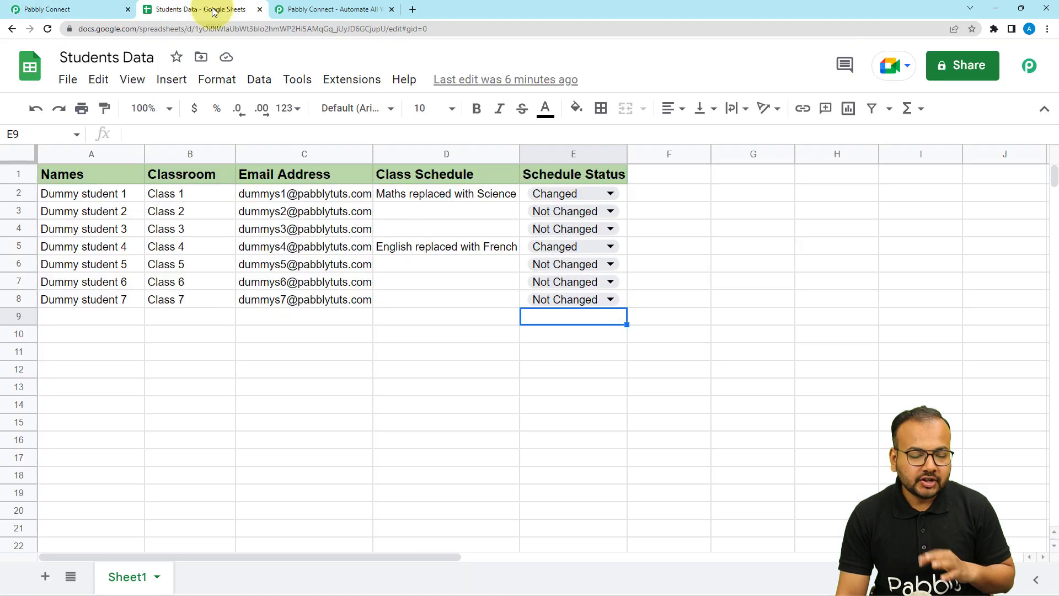
pyautogui.click(109, 197)
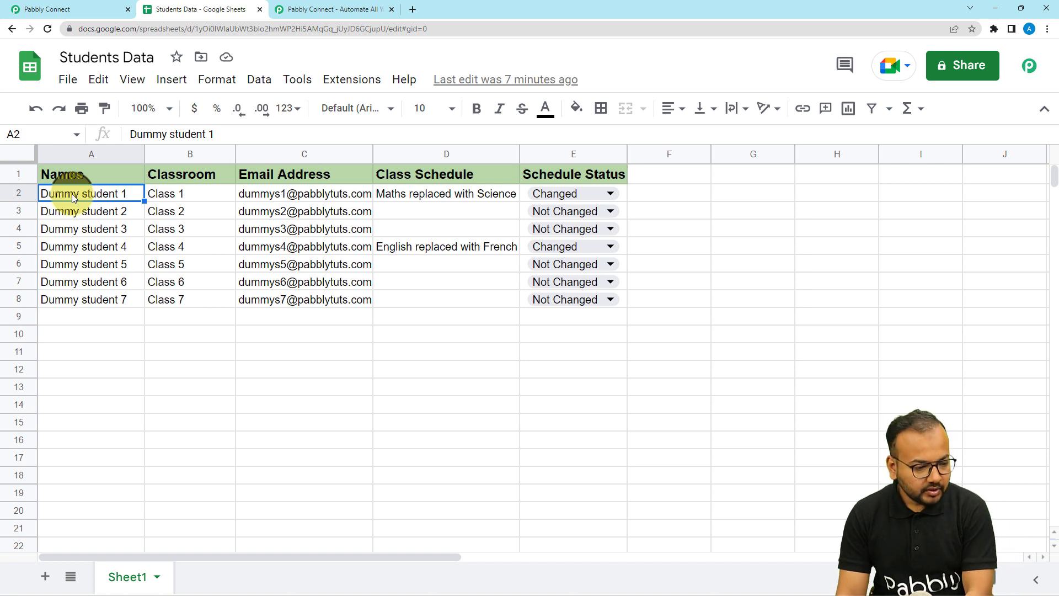
pyautogui.hotkey('shift', 'Right')
pyautogui.hotkey('shift', 'Right')
pyautogui.hotkey('shift', 'Right')
pyautogui.hotkey('shift', 'Right')
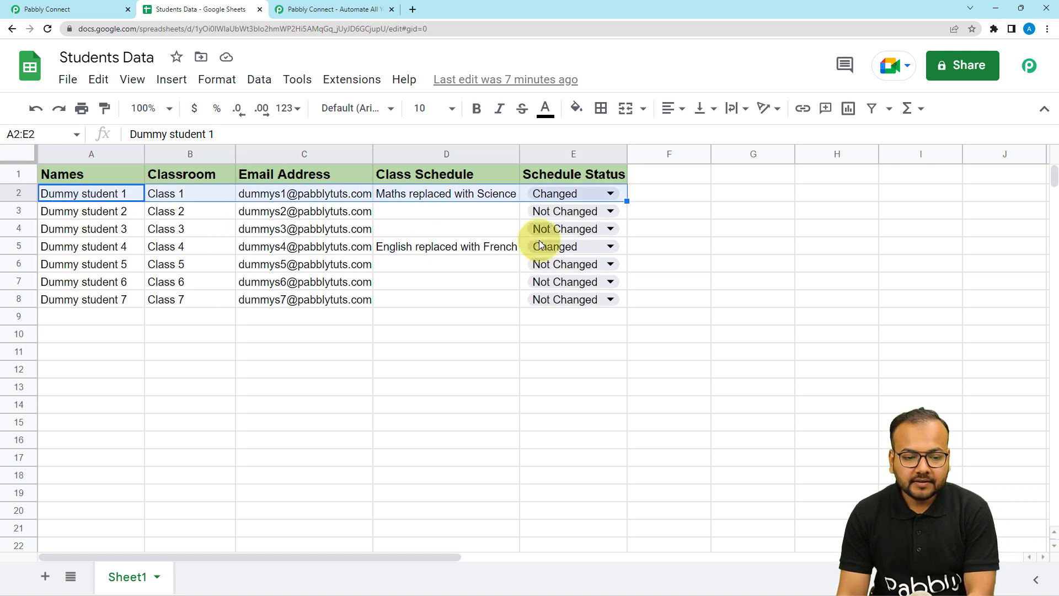
pyautogui.hotkey('shift', 'Down')
pyautogui.hotkey('shift', 'Down')
pyautogui.hotkey('shift', 'Down')
pyautogui.hotkey('shift', 'Down')
pyautogui.hotkey('shift', 'Down')
pyautogui.hotkey('shift', 'Down')
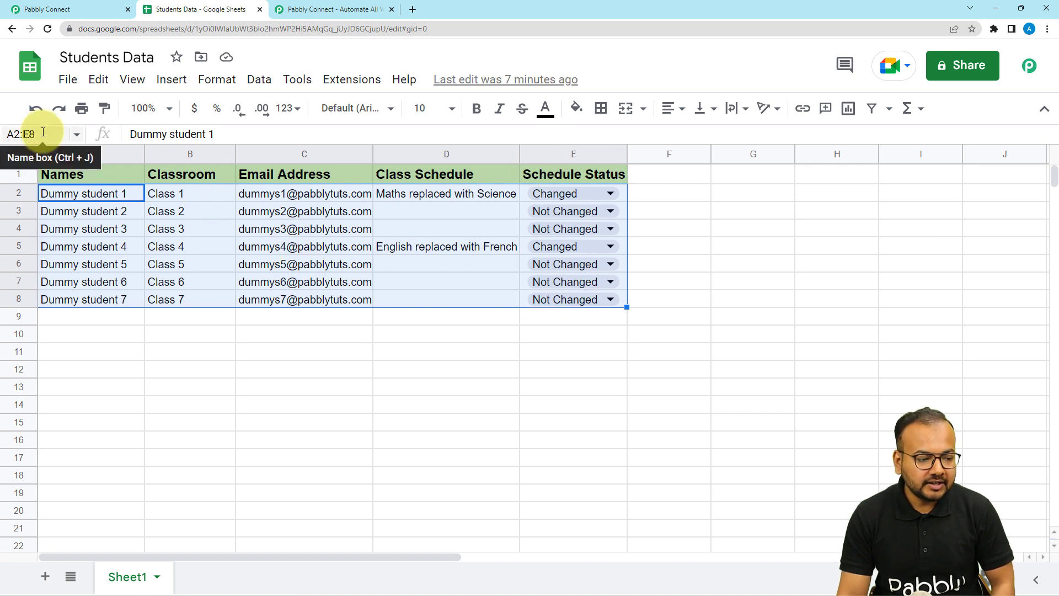
pyautogui.click(19, 135)
pyautogui.hotkey('ctrl', 'c')
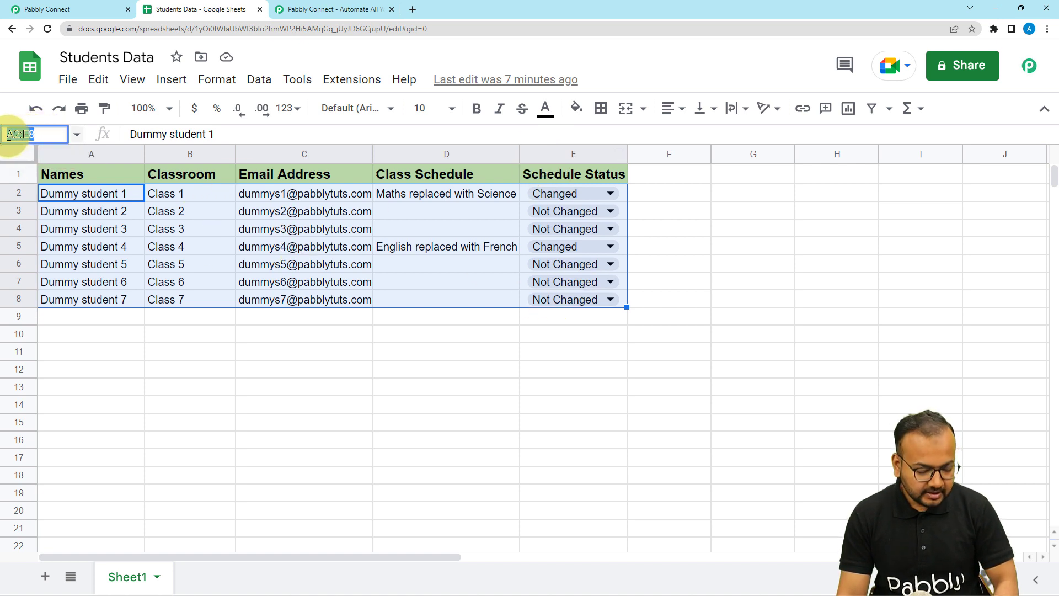
# - Back in Pabbly Connect, set the range of the Get Row(s) action to A2:E8
pyautogui.click(49, 9)
pyautogui.click(274, 168)
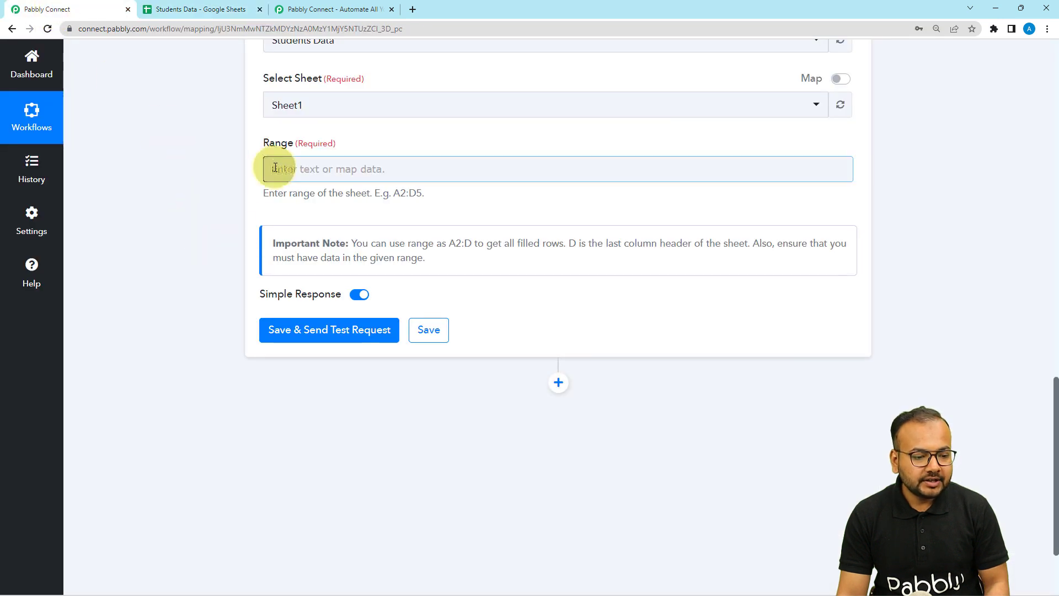
pyautogui.hotkey('ctrl', 'v')
pyautogui.click(185, 191)
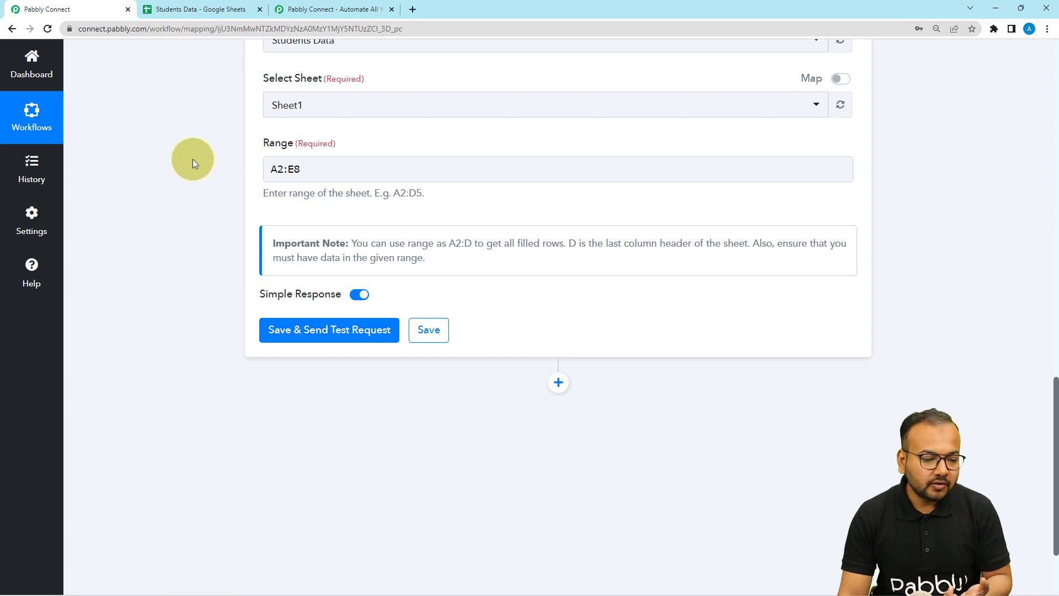
# - Turn off Simple Response and send a test request, enlarging the Response Result value to review the fetched student rows
pyautogui.click(360, 295)
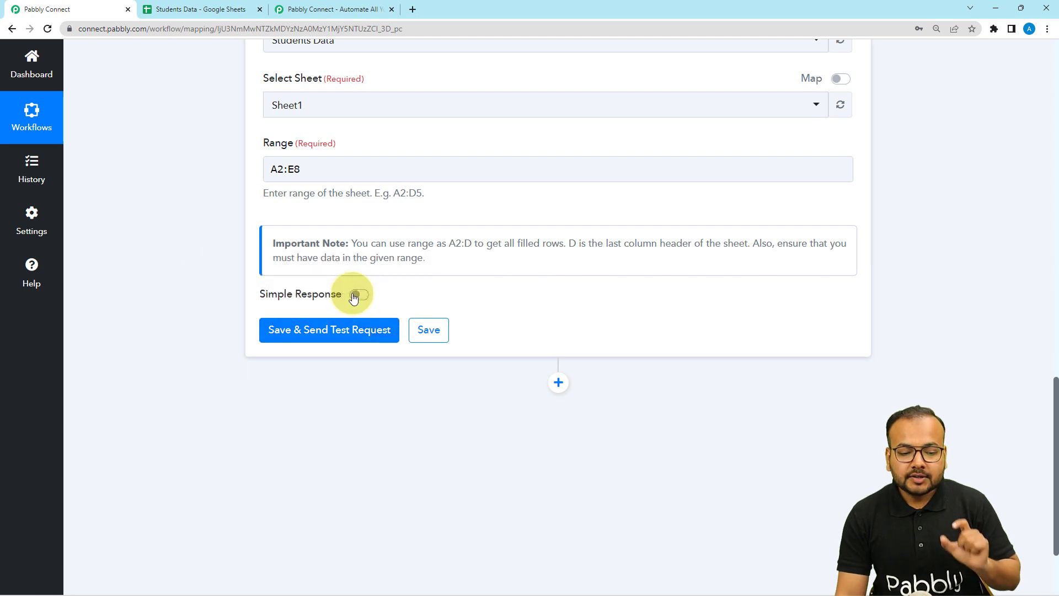
pyautogui.click(263, 327)
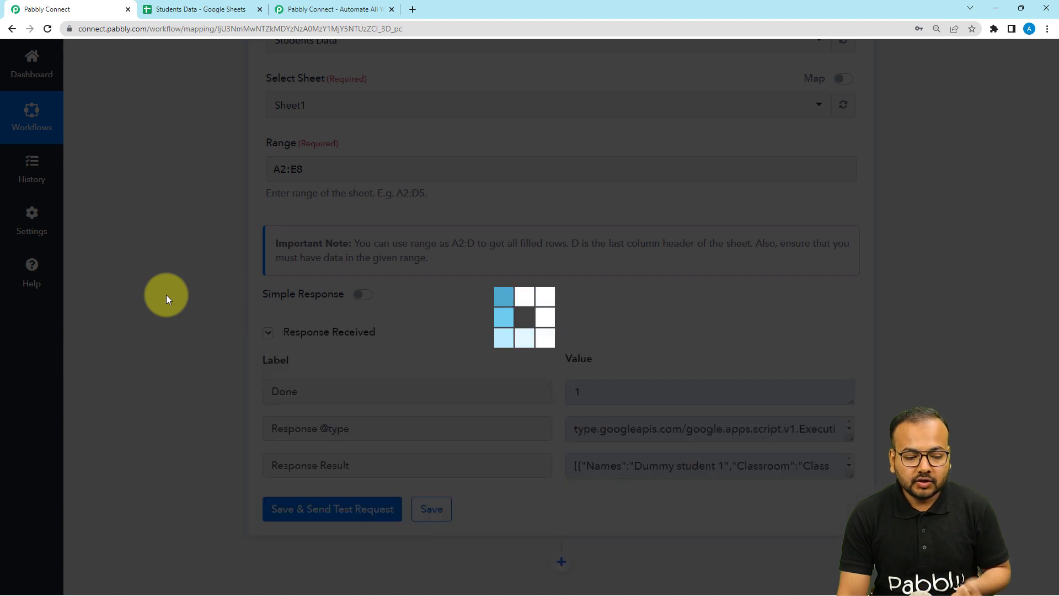
pyautogui.scroll(-2, 166, 294)
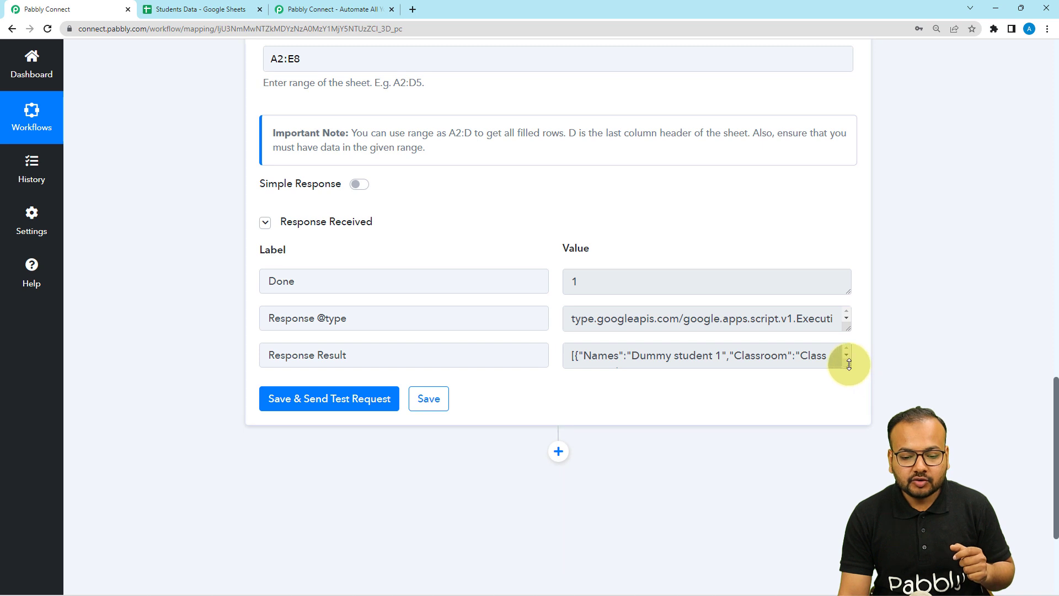
pyautogui.moveTo(849, 364); pyautogui.dragTo(850, 502)
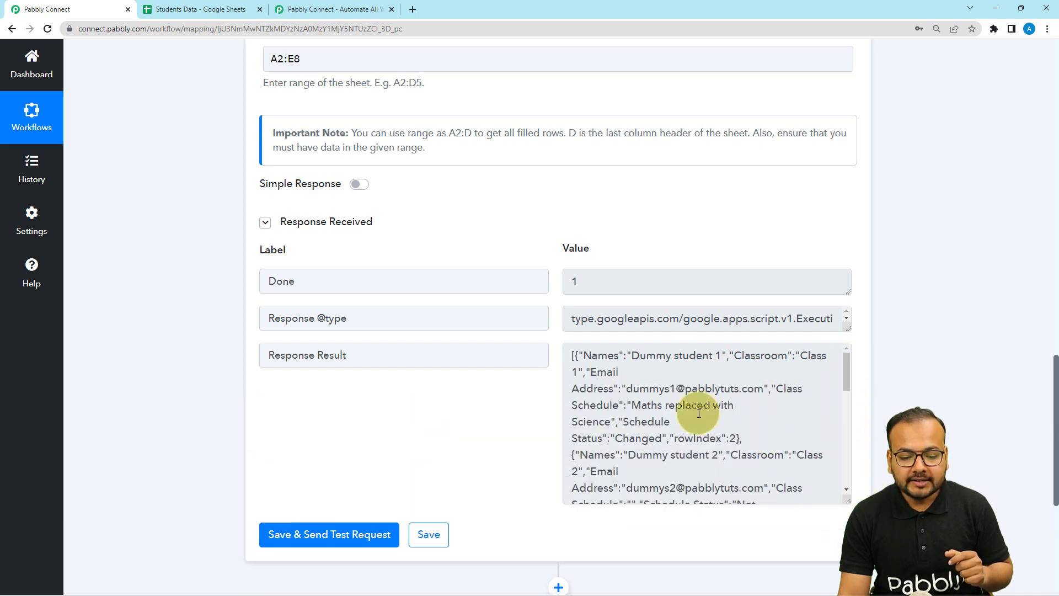
pyautogui.scroll(-8, 698, 412)
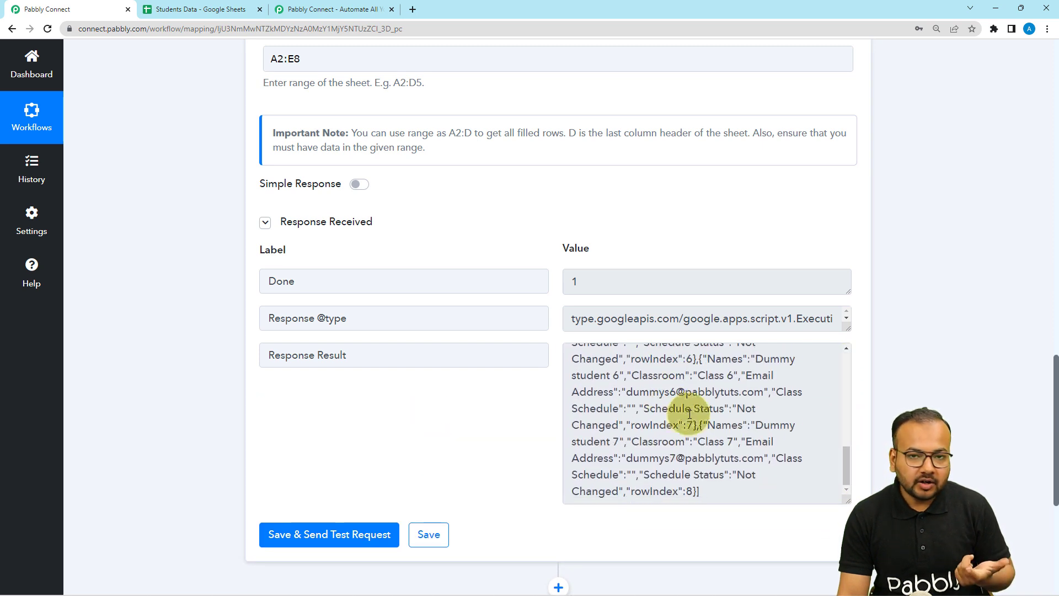
# - Add a new action step after the Google Sheets action, using Iterator as its app
pyautogui.scroll(-5, 193, 331)
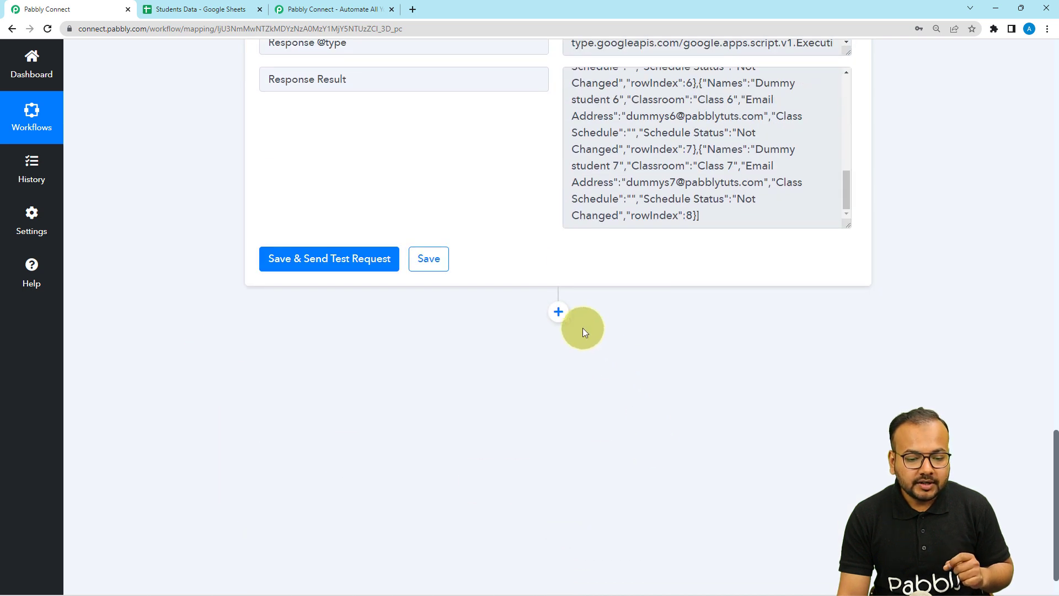
pyautogui.click(558, 312)
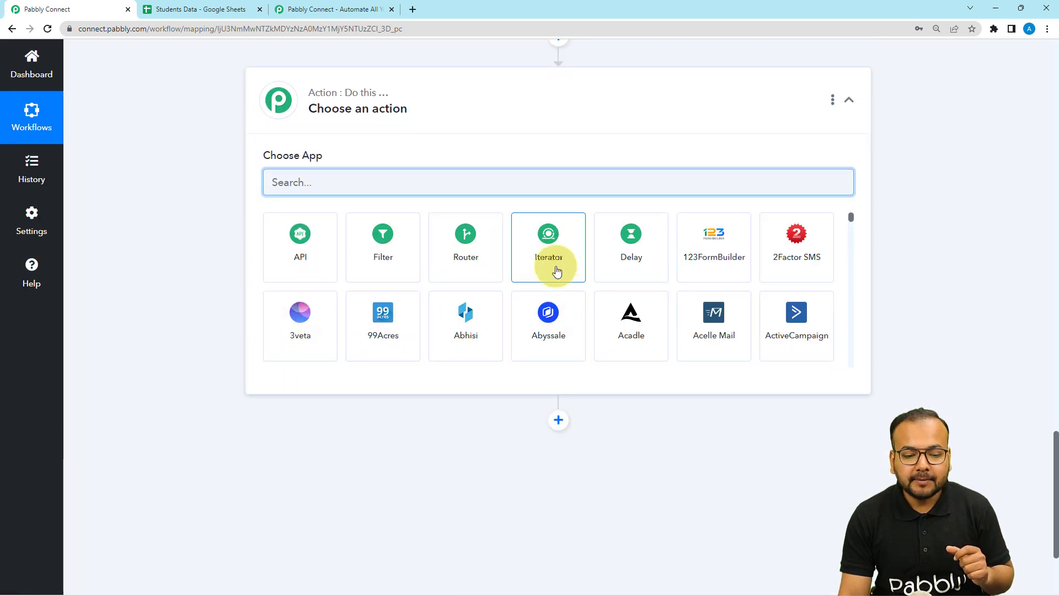
pyautogui.click(556, 271)
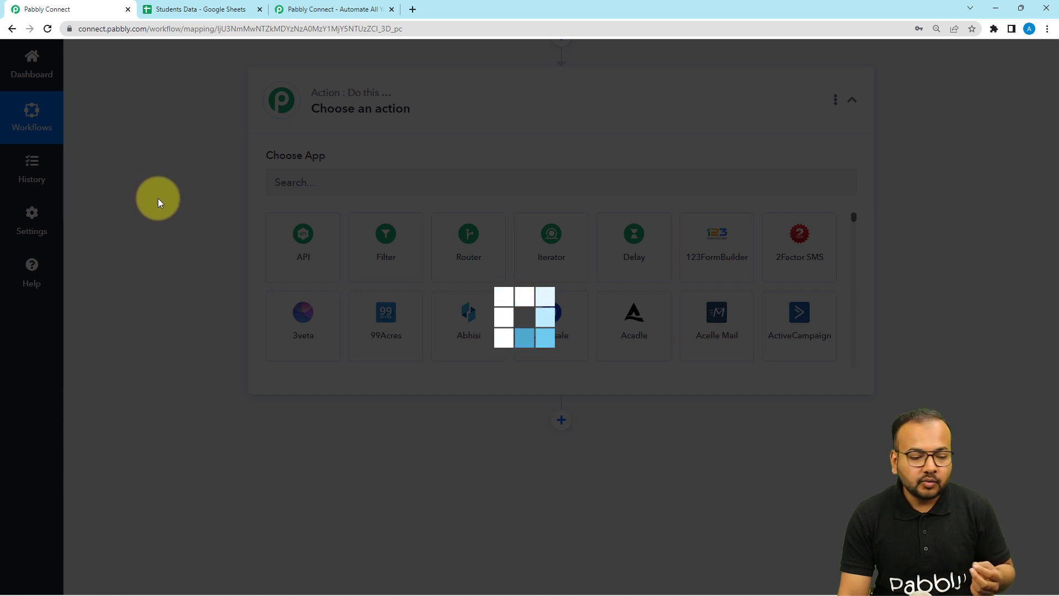
# - Review the Get Row(s) response and choose 2. Response Result [] as the array for the Iterator
pyautogui.scroll(6, 246, 250)
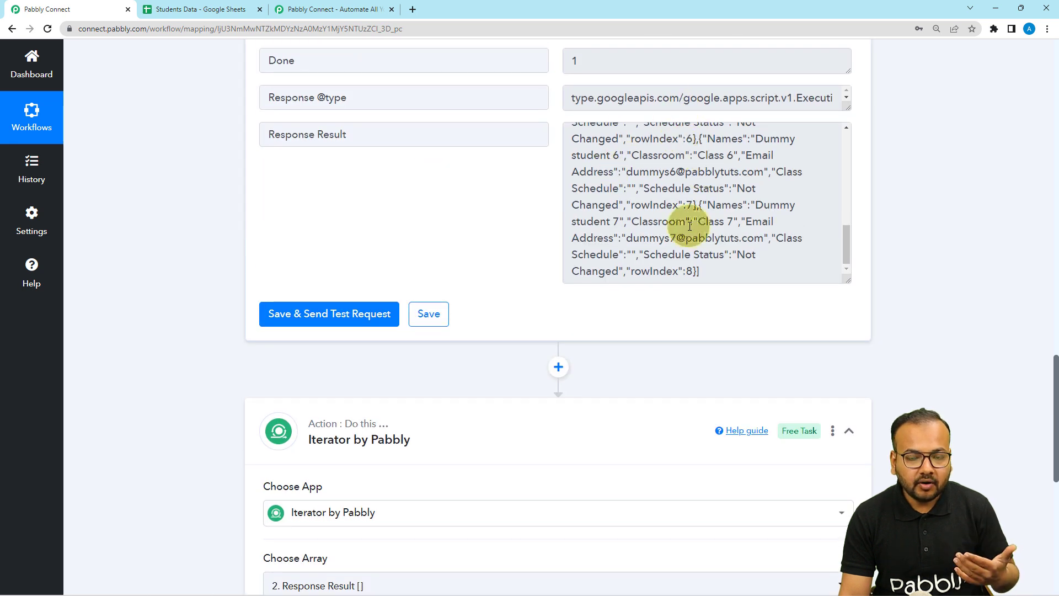
pyautogui.scroll(-5, 196, 260)
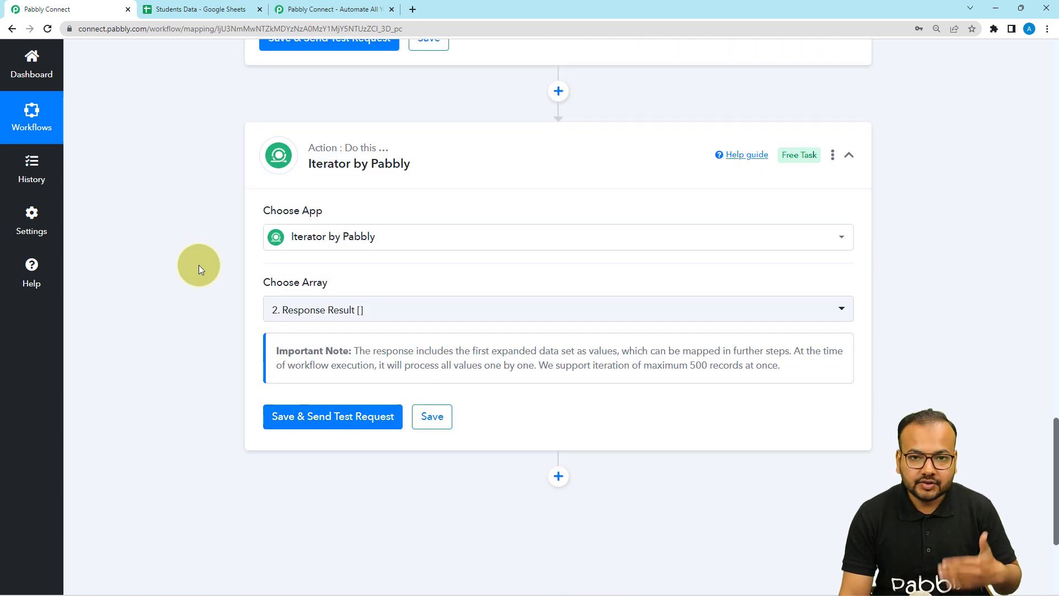
pyautogui.scroll(-2, 199, 265)
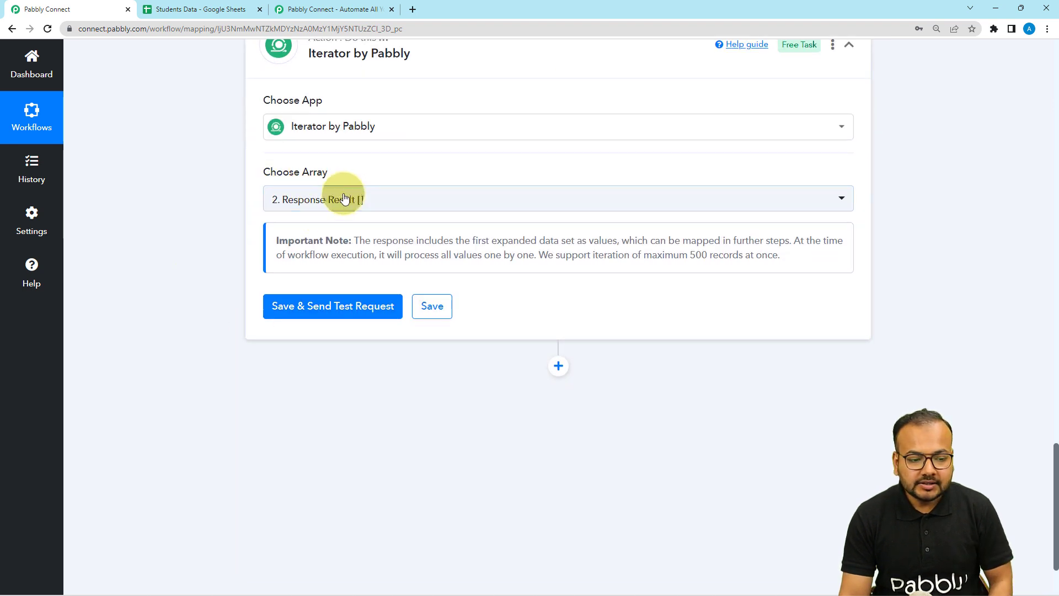
pyautogui.click(369, 214)
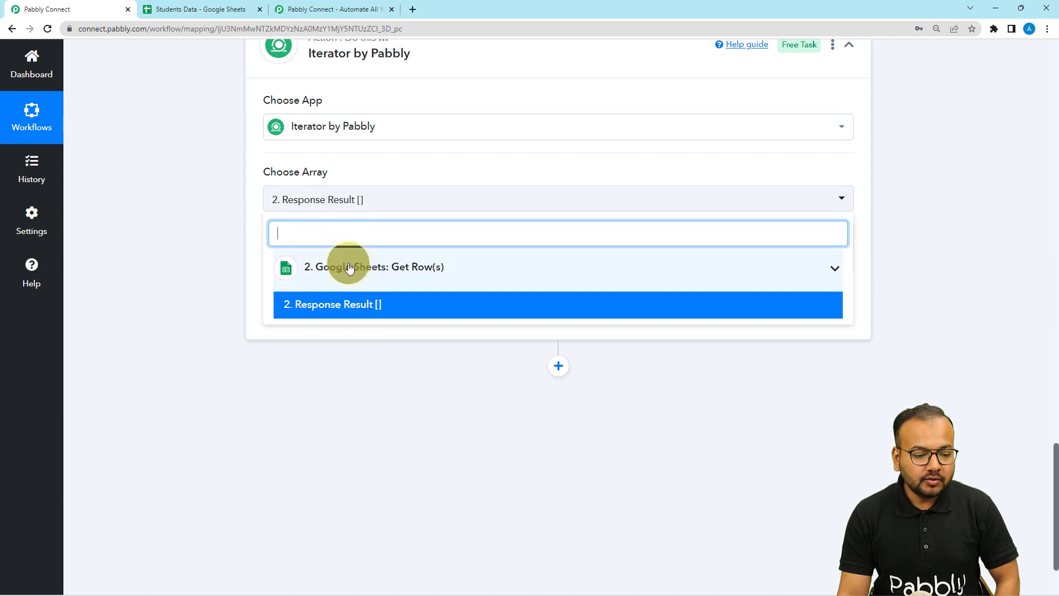
pyautogui.scroll(6, 236, 306)
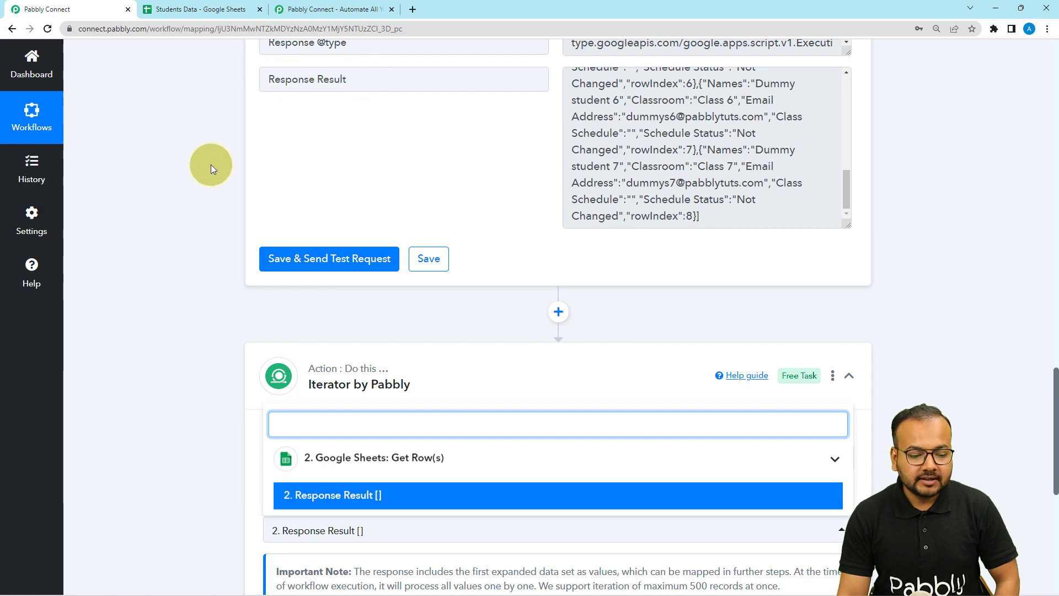
pyautogui.scroll(-6, 211, 166)
pyautogui.click(309, 307)
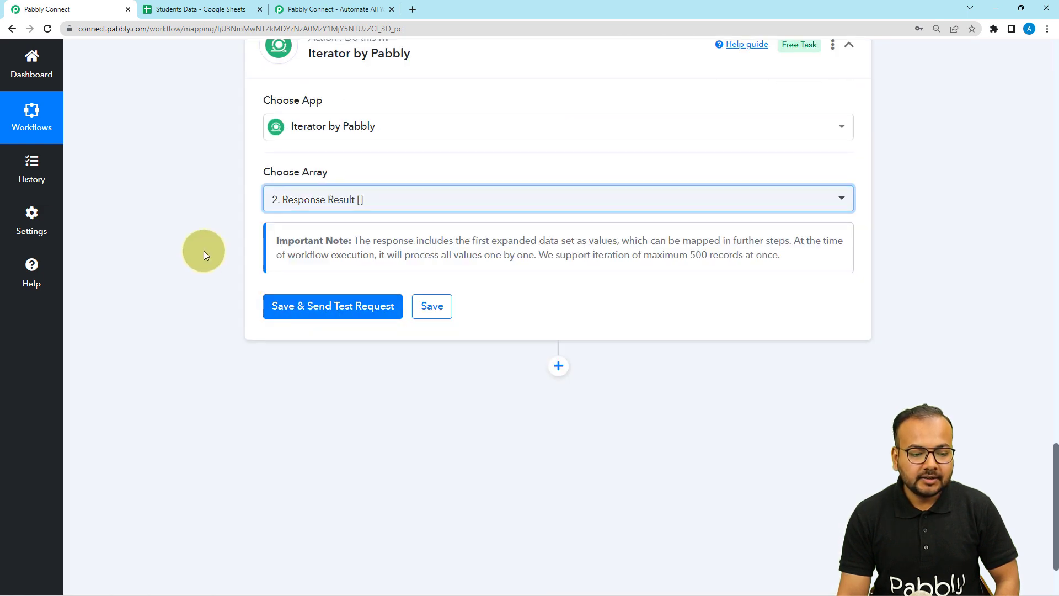
# - Save and test the Iterator step, comparing its response with the student rows in the Students Data sheet
pyautogui.click(284, 316)
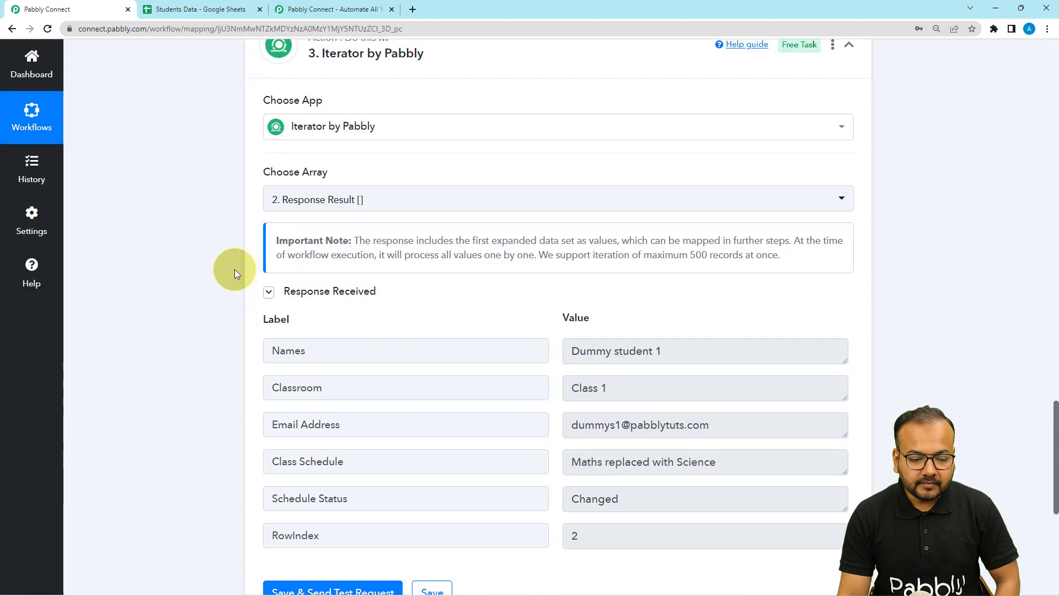
pyautogui.scroll(-3, 234, 269)
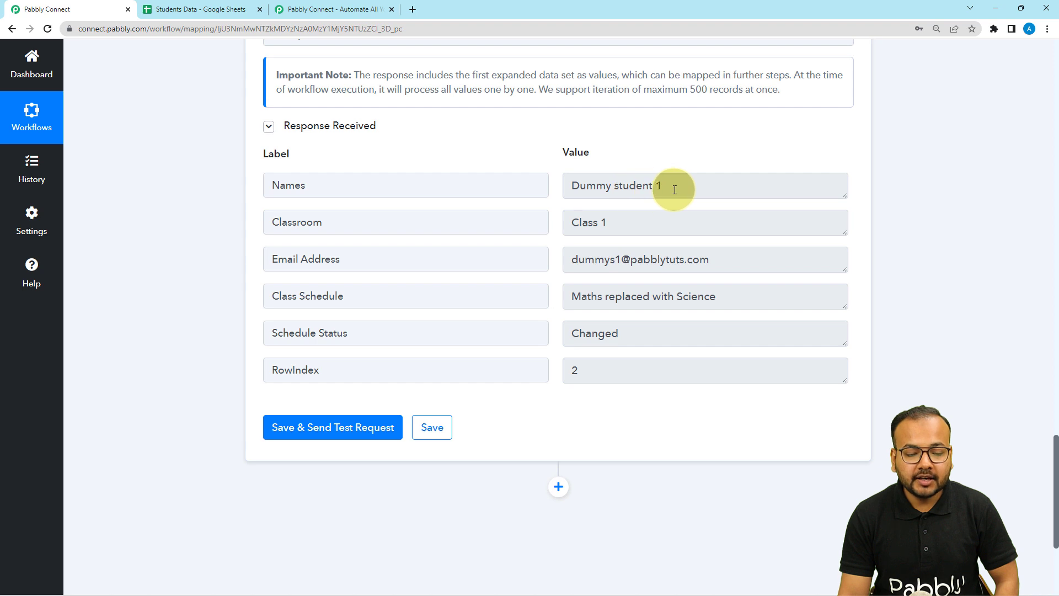
pyautogui.click(195, 10)
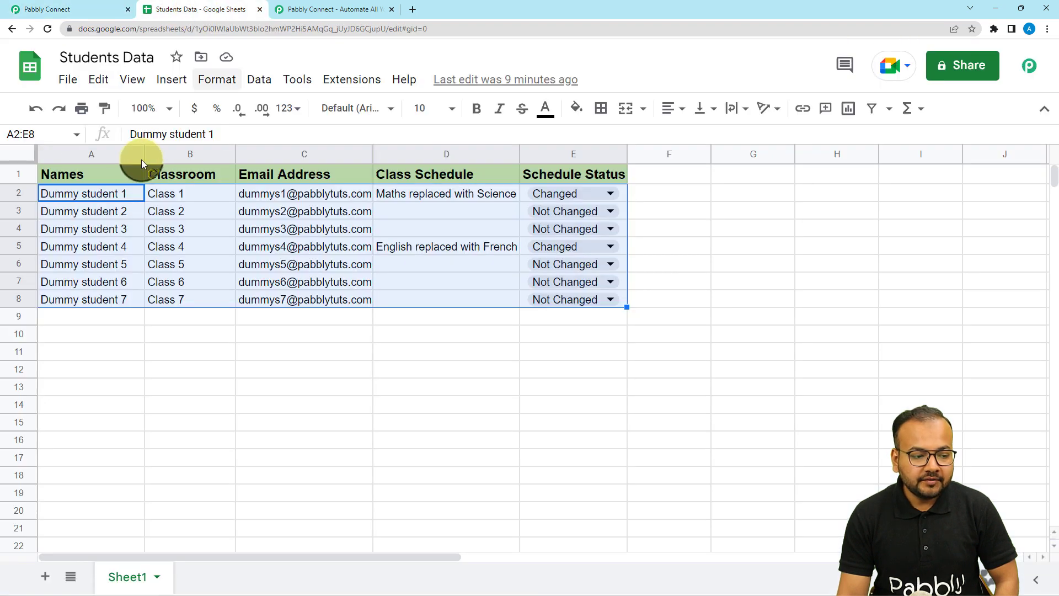
pyautogui.click(77, 9)
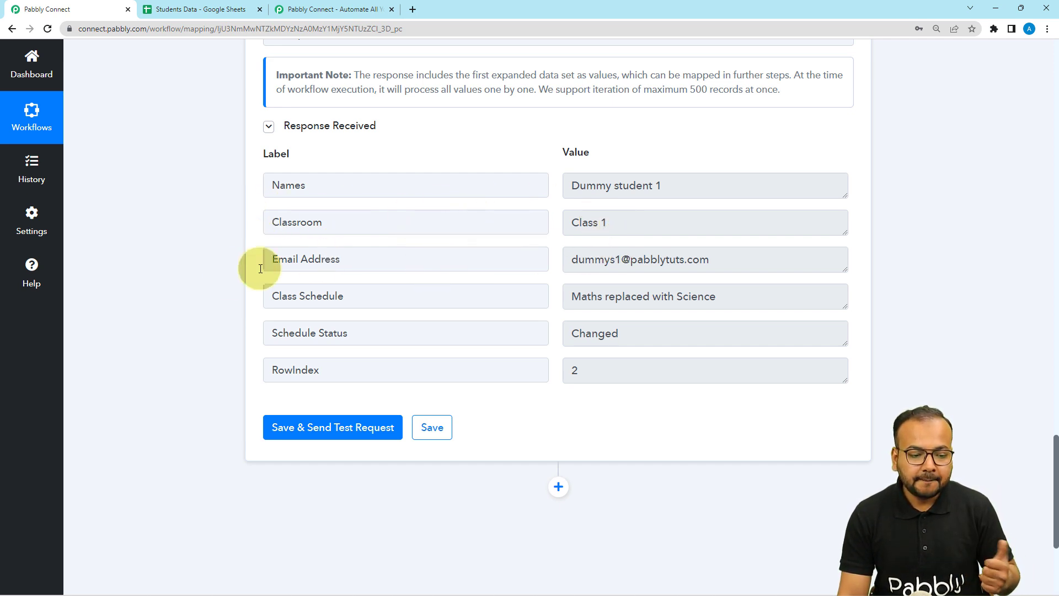
pyautogui.scroll(-2, 193, 285)
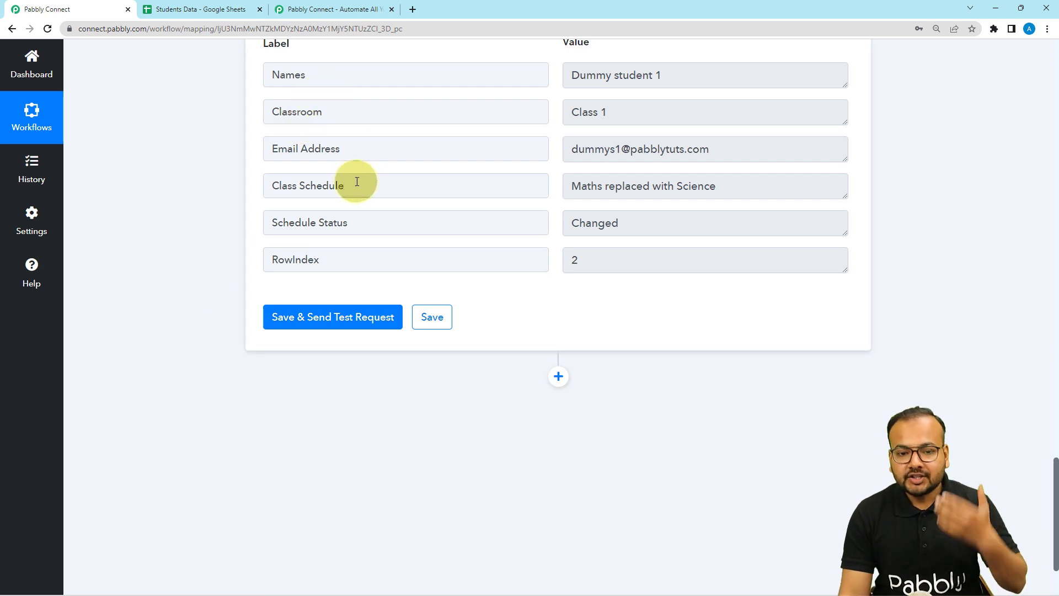
pyautogui.click(208, 8)
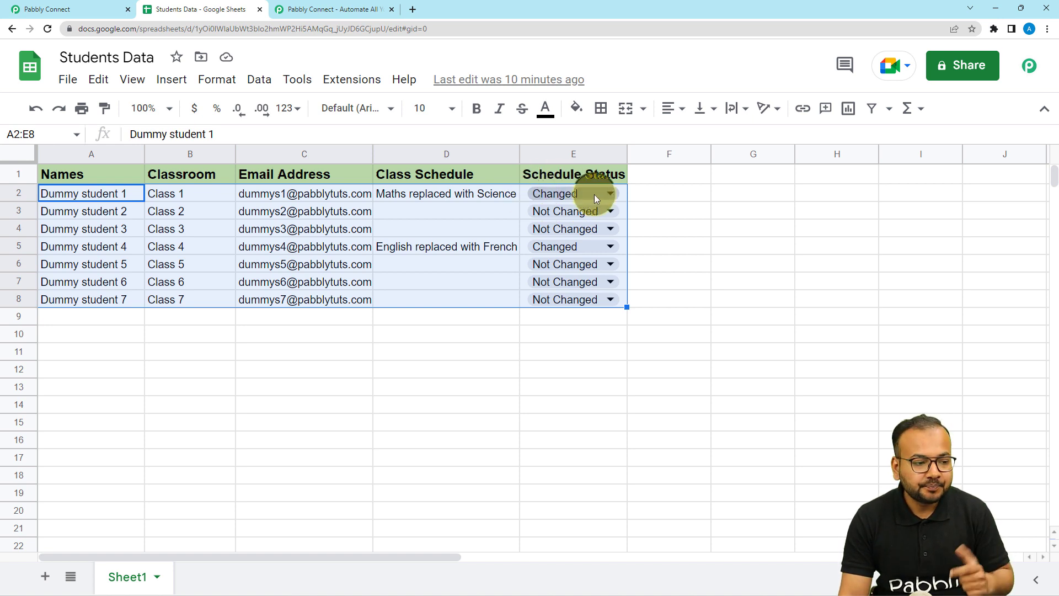
pyautogui.click(83, 10)
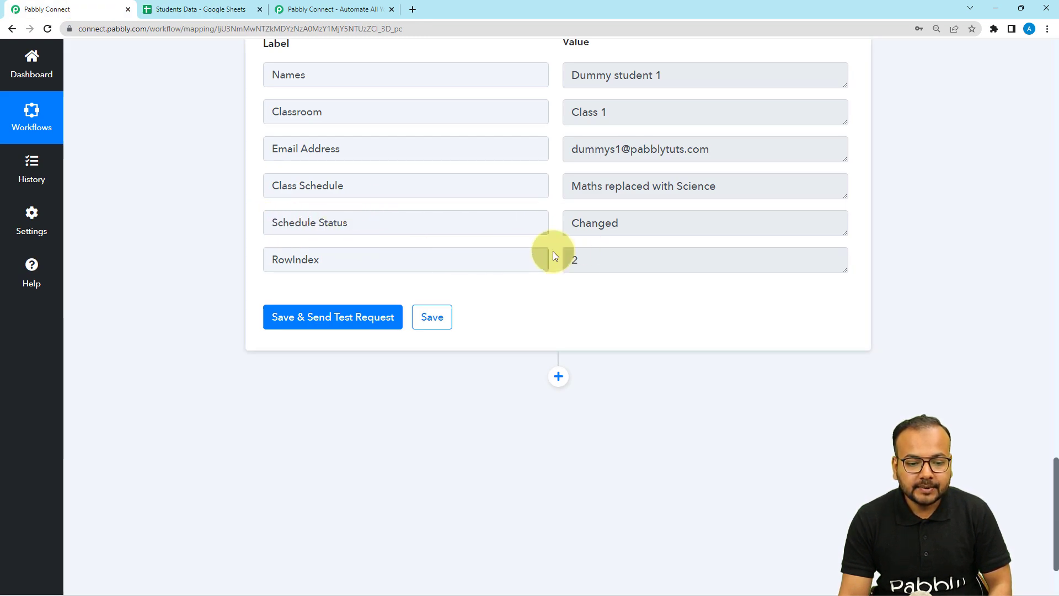
# - Add a new action step after the Iterator, using Filter as its app
pyautogui.scroll(-2, 603, 339)
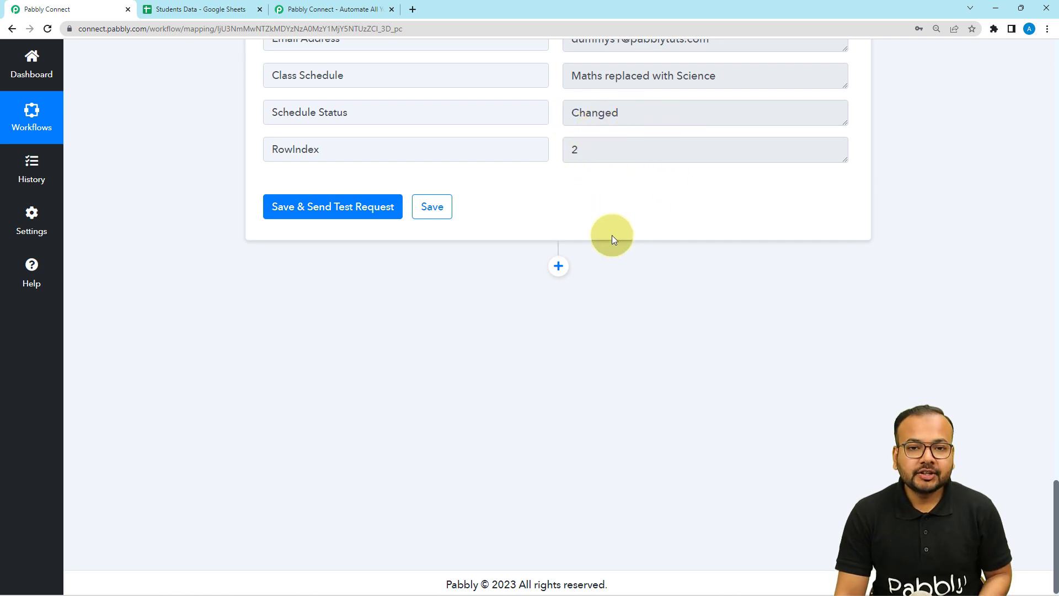
pyautogui.scroll(-1, 615, 258)
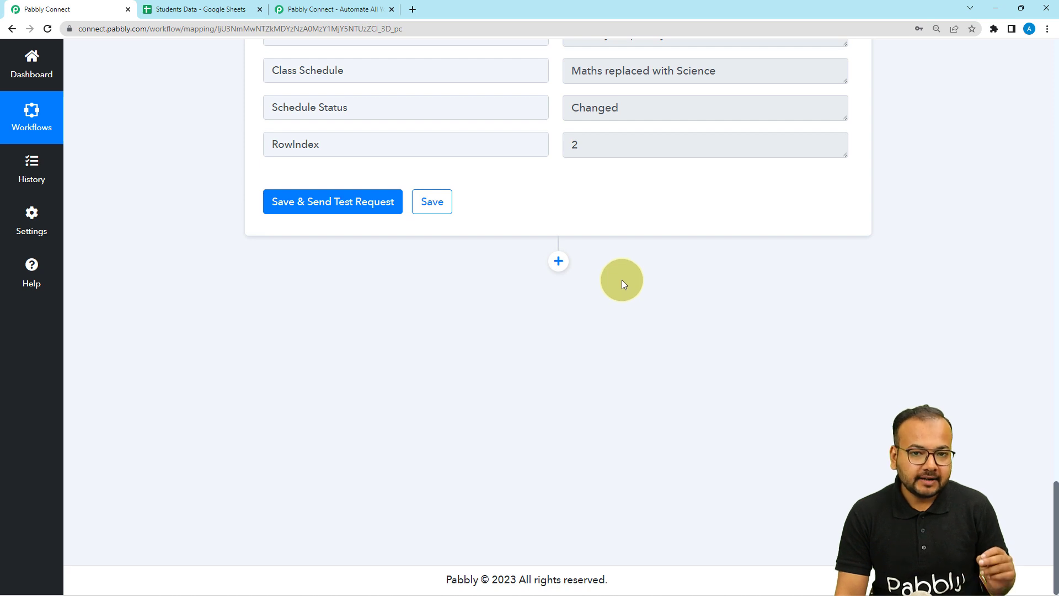
pyautogui.click(558, 262)
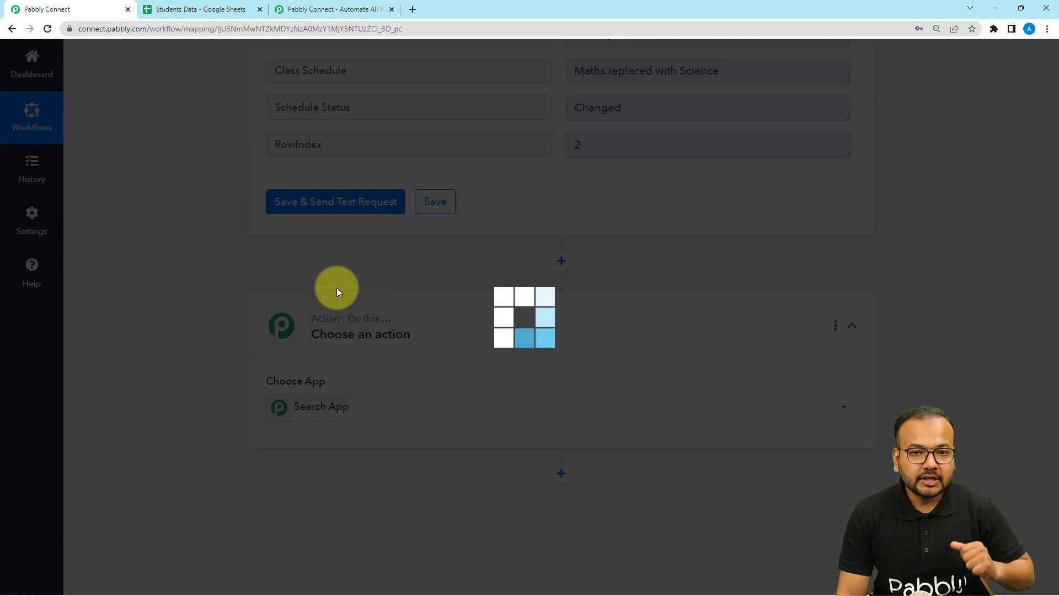
pyautogui.scroll(-2, 337, 287)
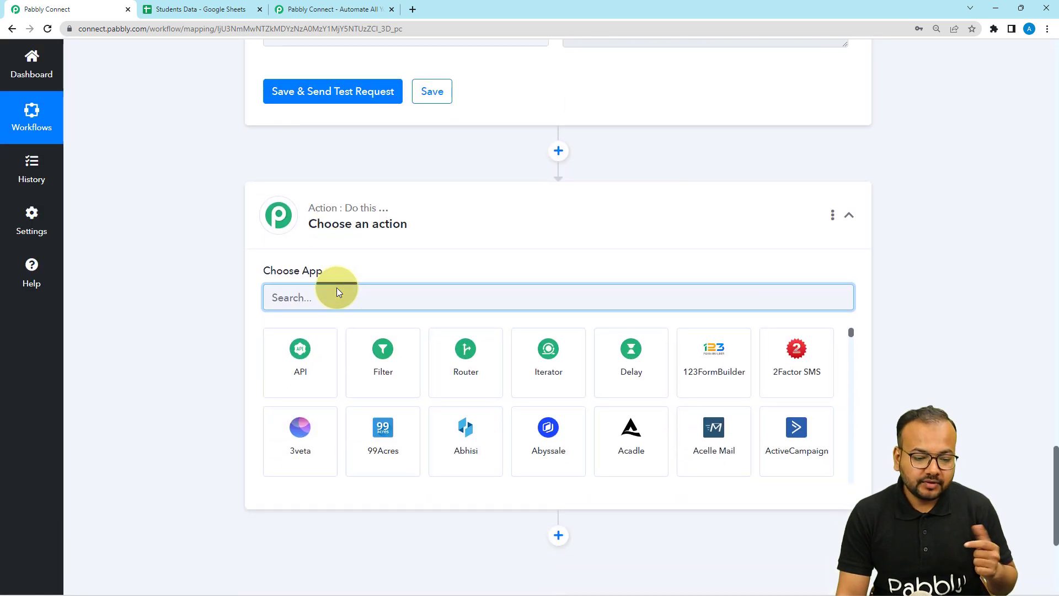
pyautogui.click(387, 356)
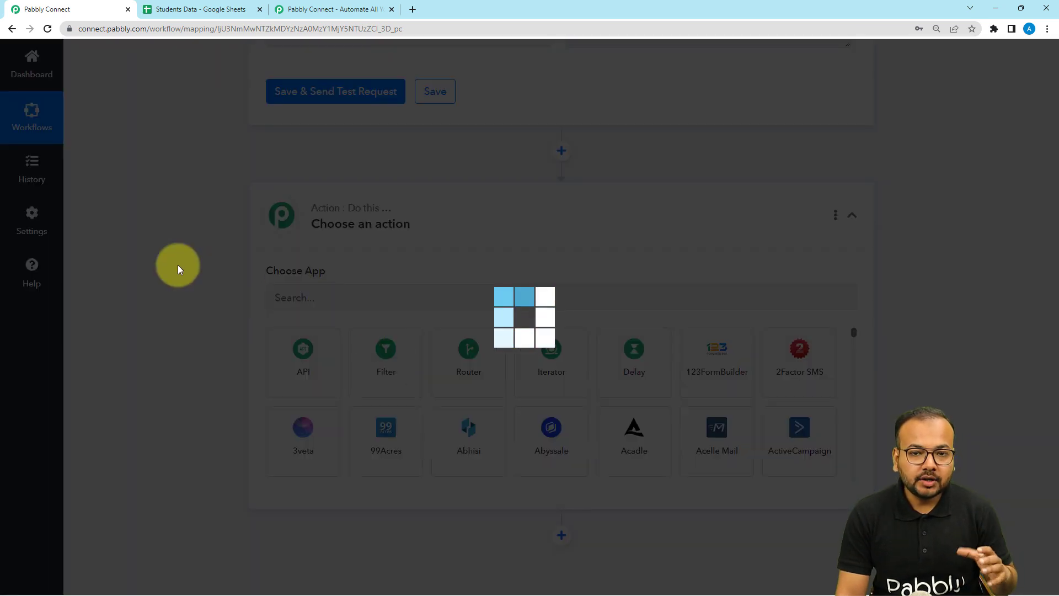
# - Set the filter condition so the Iterator's Schedule Status must be Equal to Changed
pyautogui.scroll(5, 180, 265)
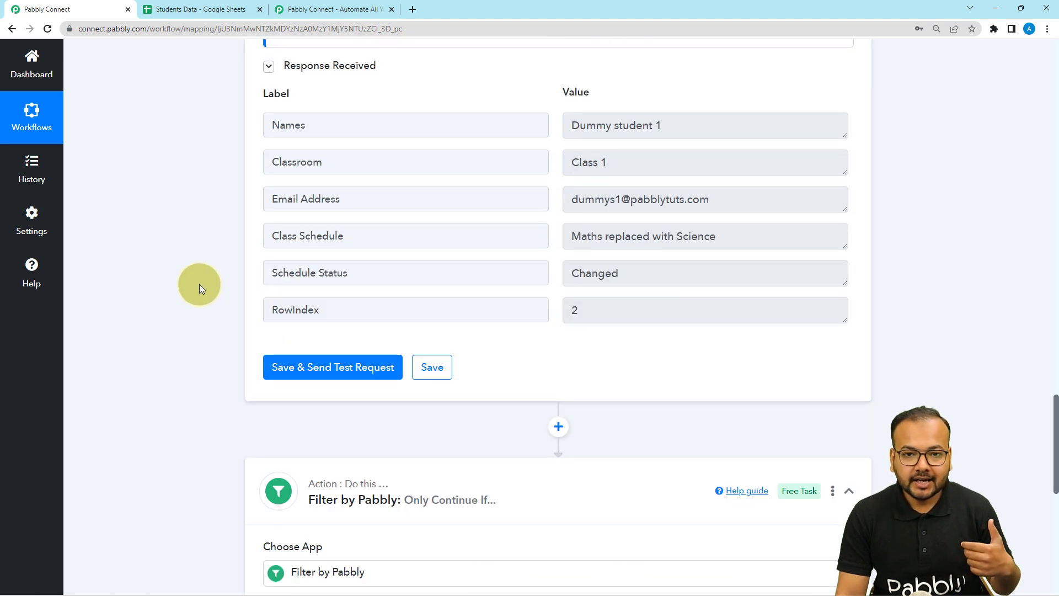
pyautogui.scroll(-5, 200, 283)
pyautogui.scroll(-2, 200, 284)
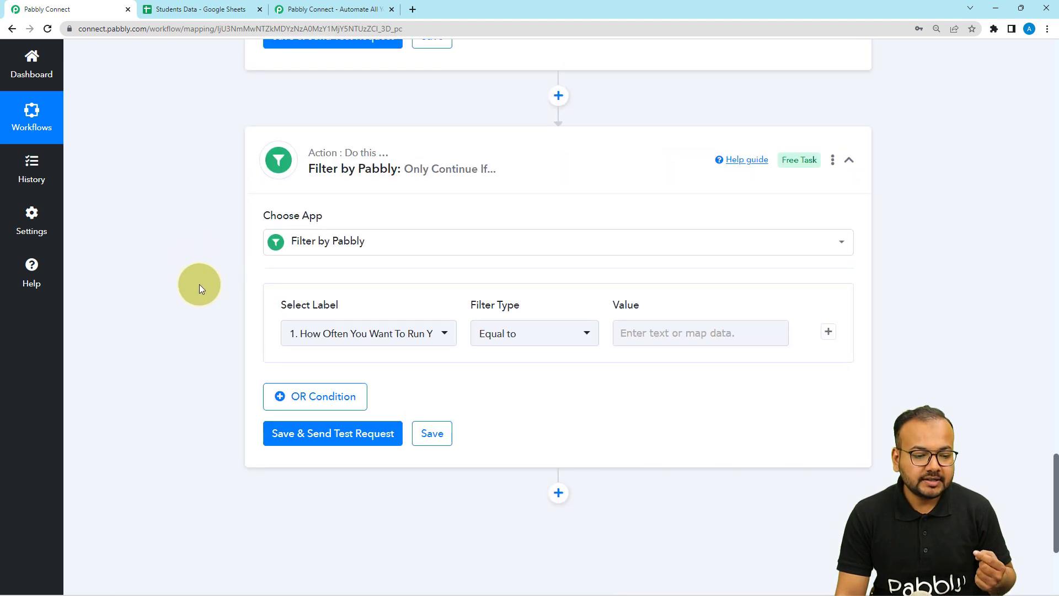
pyautogui.scroll(-1, 234, 217)
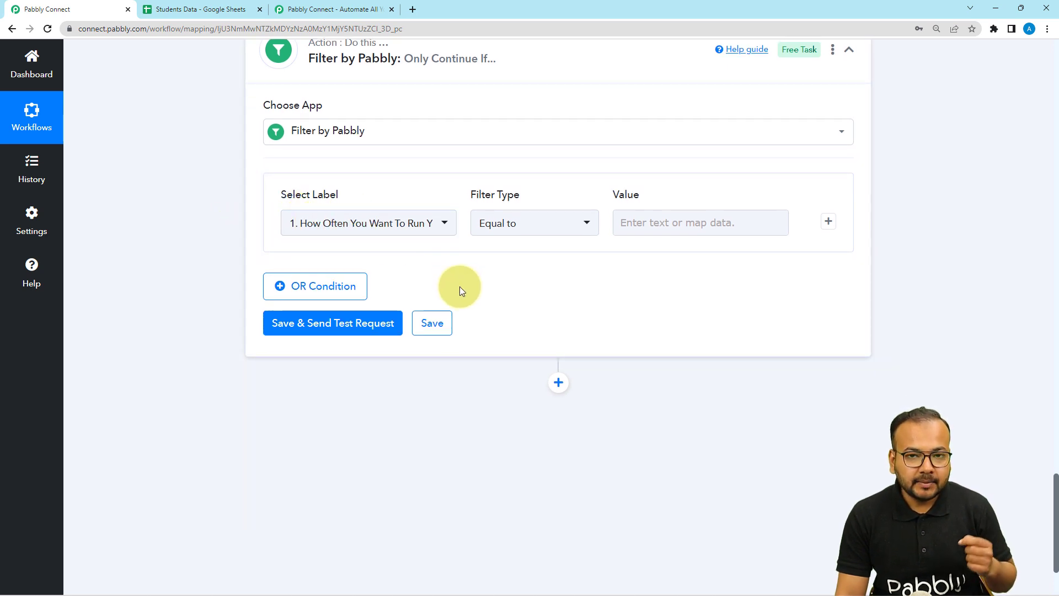
pyautogui.scroll(6, 461, 289)
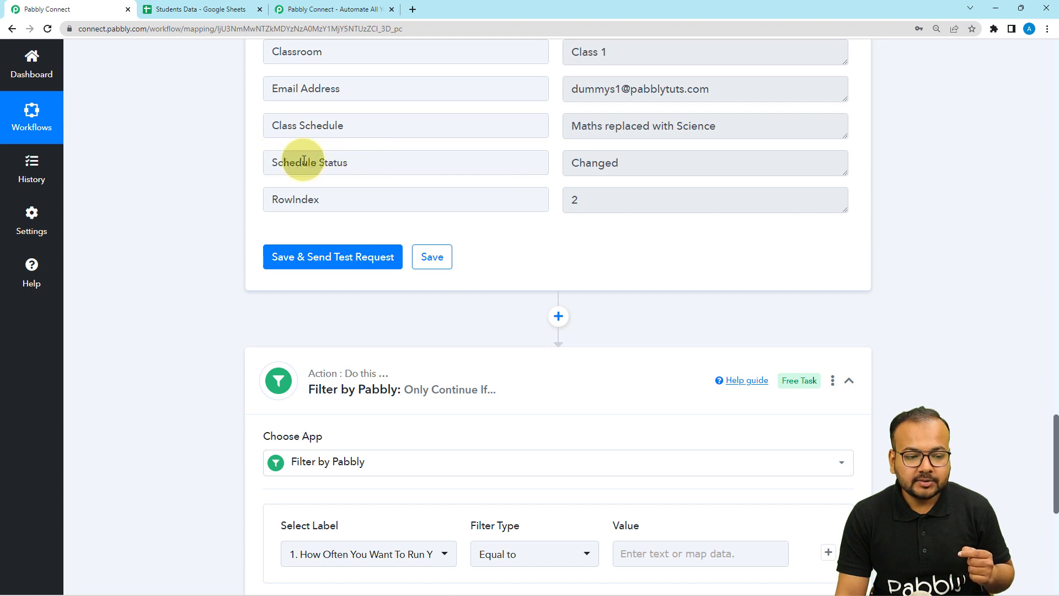
pyautogui.scroll(-6, 200, 286)
pyautogui.scroll(-1, 199, 285)
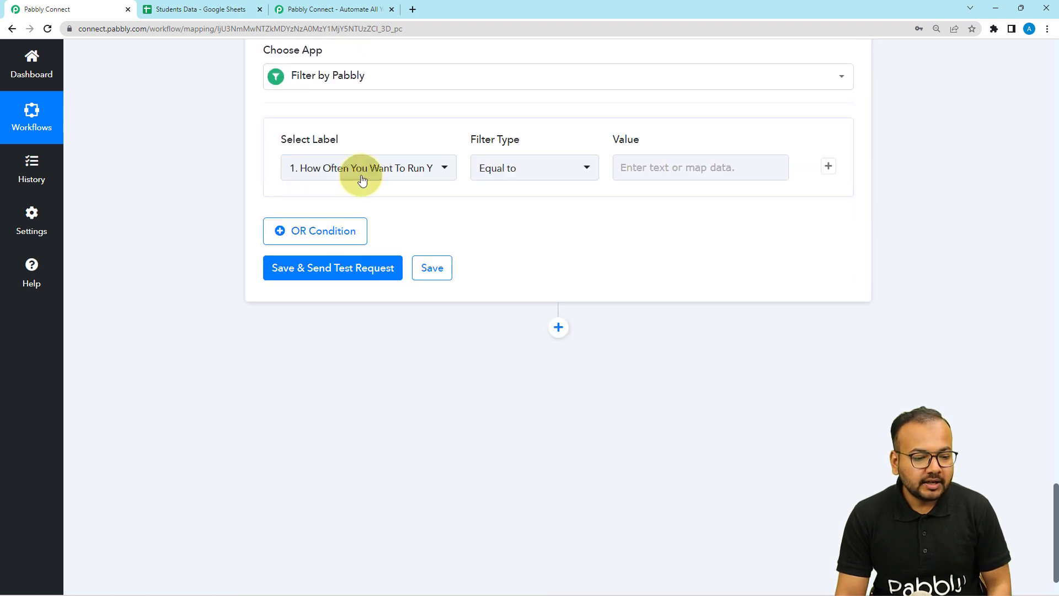
pyautogui.click(361, 176)
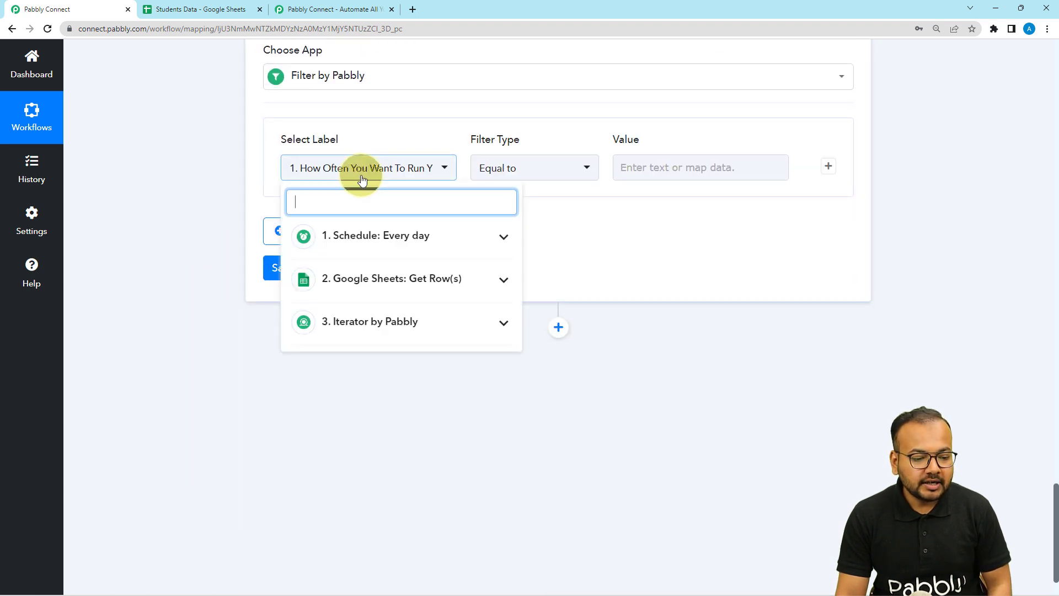
pyautogui.click(350, 329)
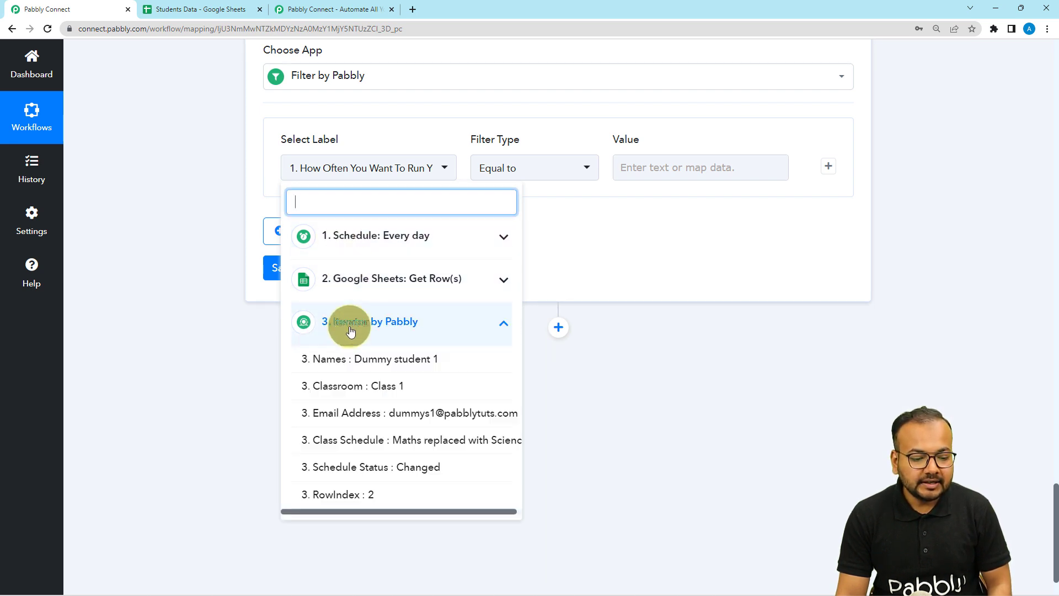
pyautogui.click(363, 469)
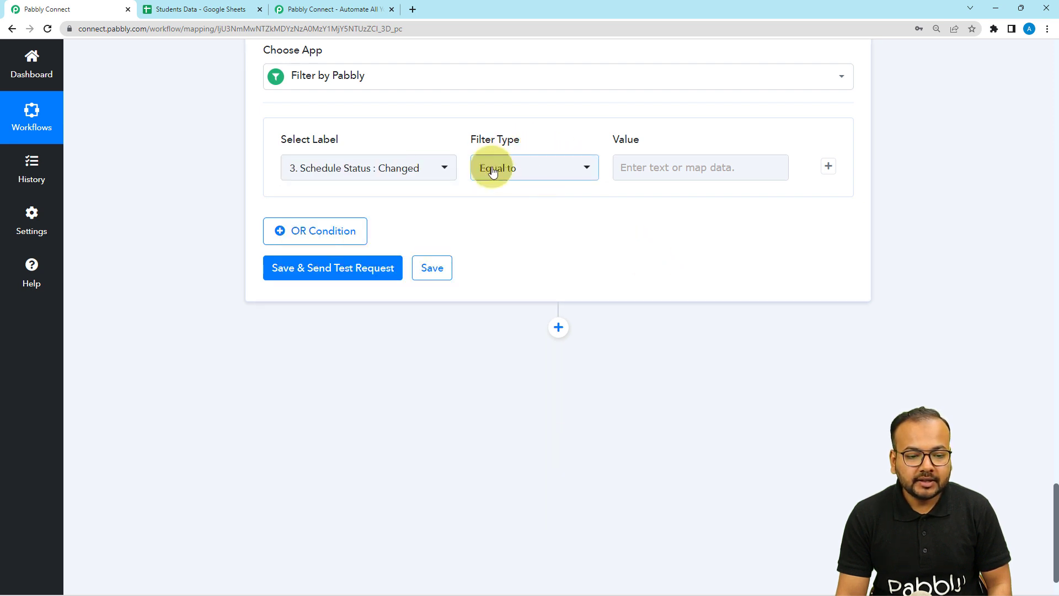
pyautogui.click(658, 169)
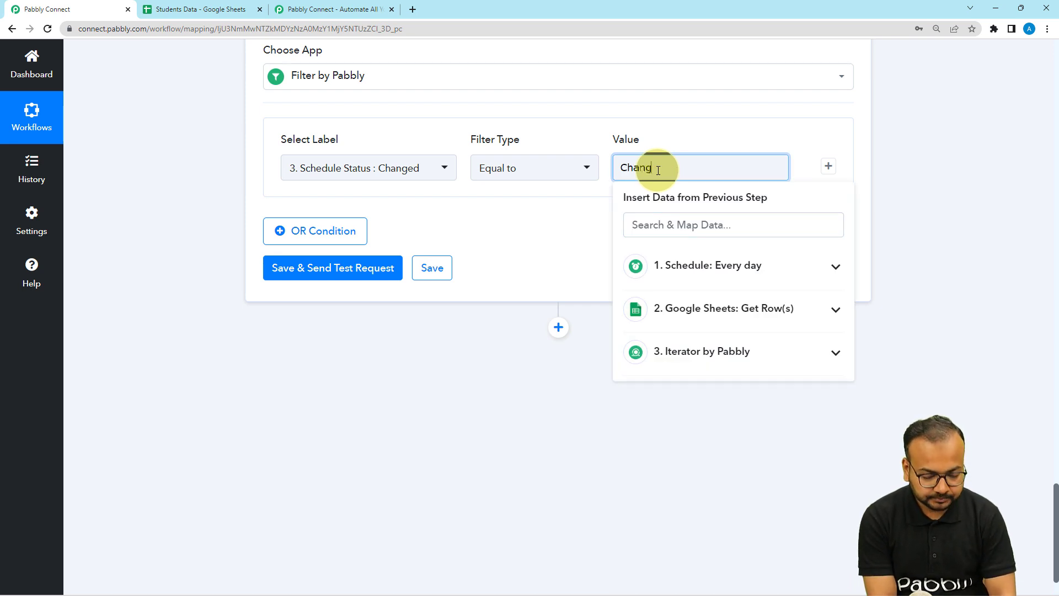
pyautogui.click(450, 243)
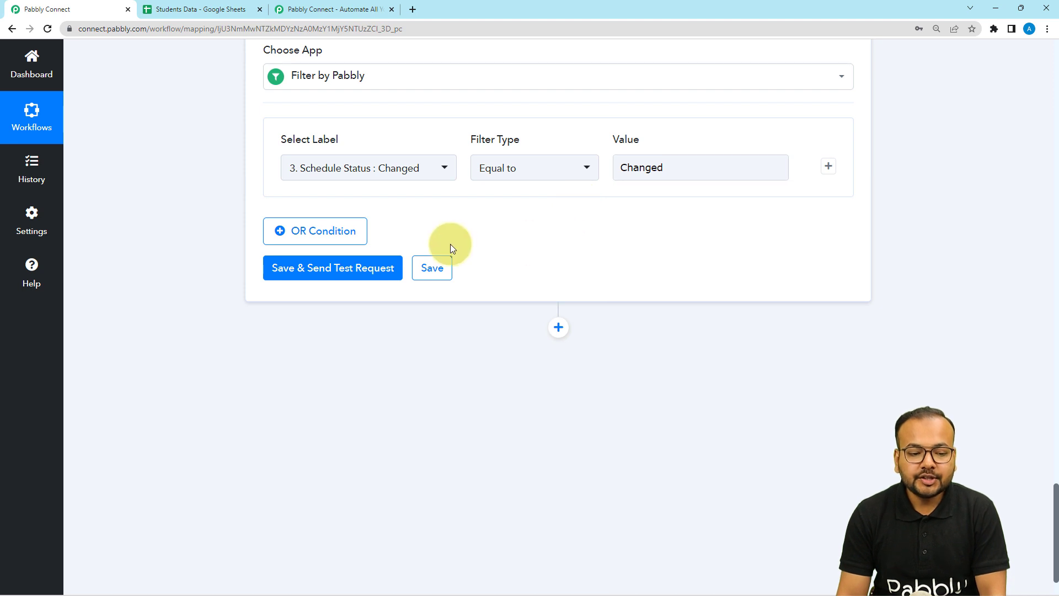
# - Save the filter condition with a test request and review the response received
pyautogui.scroll(1, 450, 244)
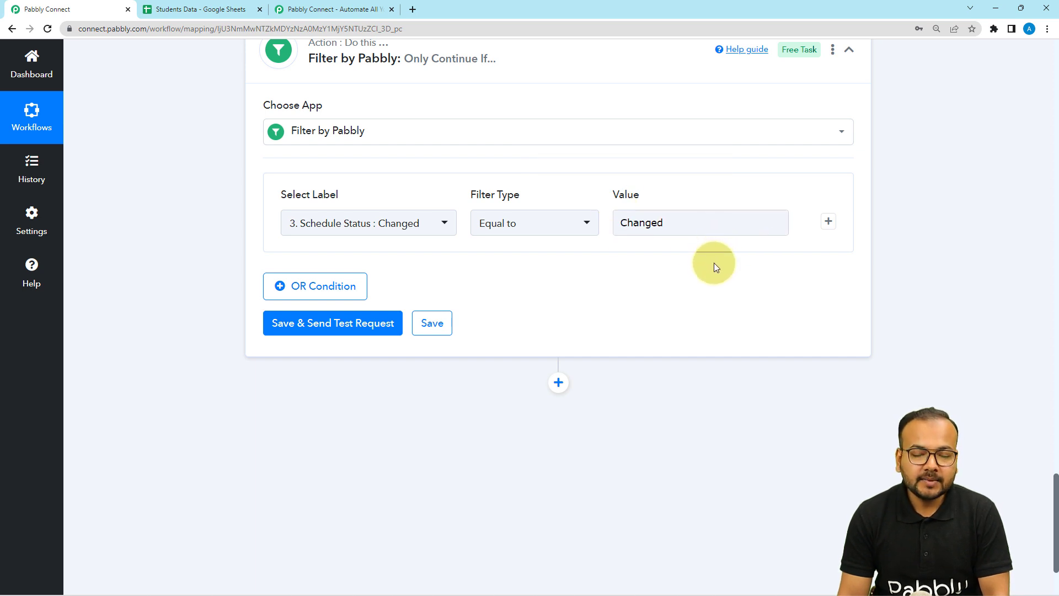
pyautogui.scroll(-1, 714, 263)
pyautogui.click(314, 265)
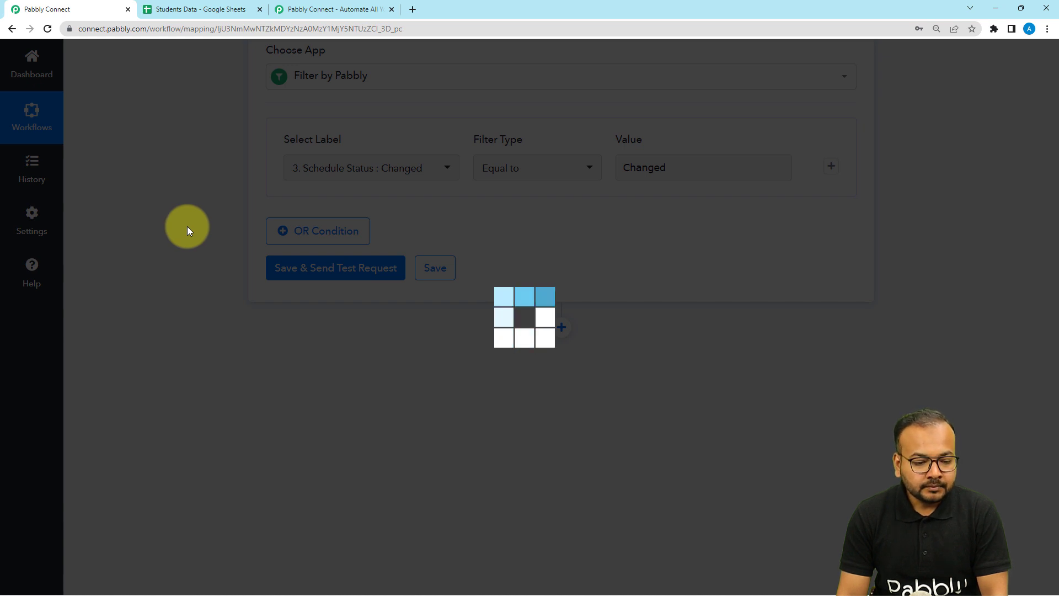
pyautogui.scroll(-2, 229, 255)
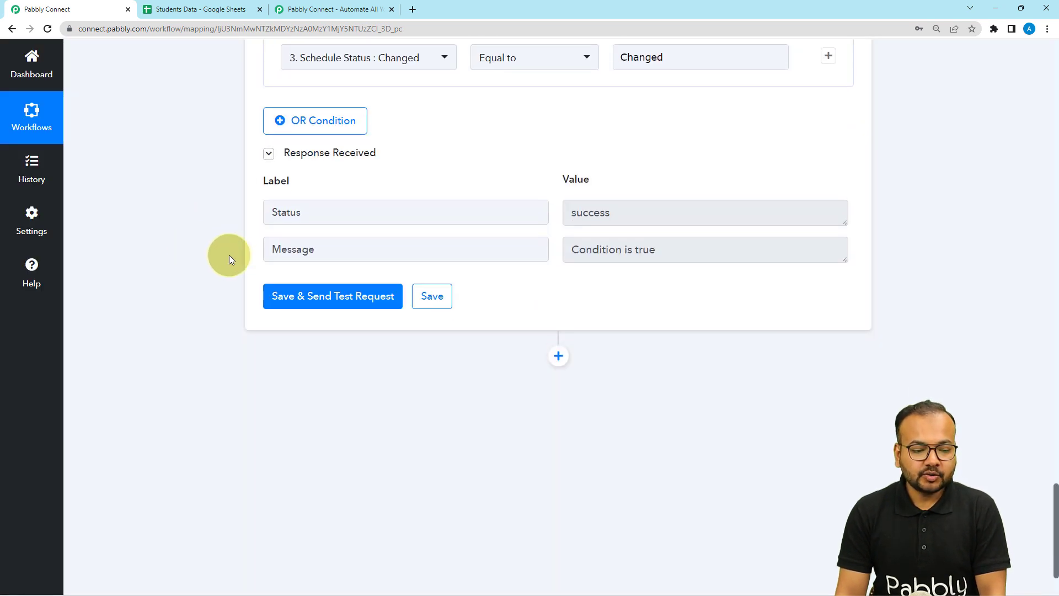
pyautogui.scroll(-1, 533, 273)
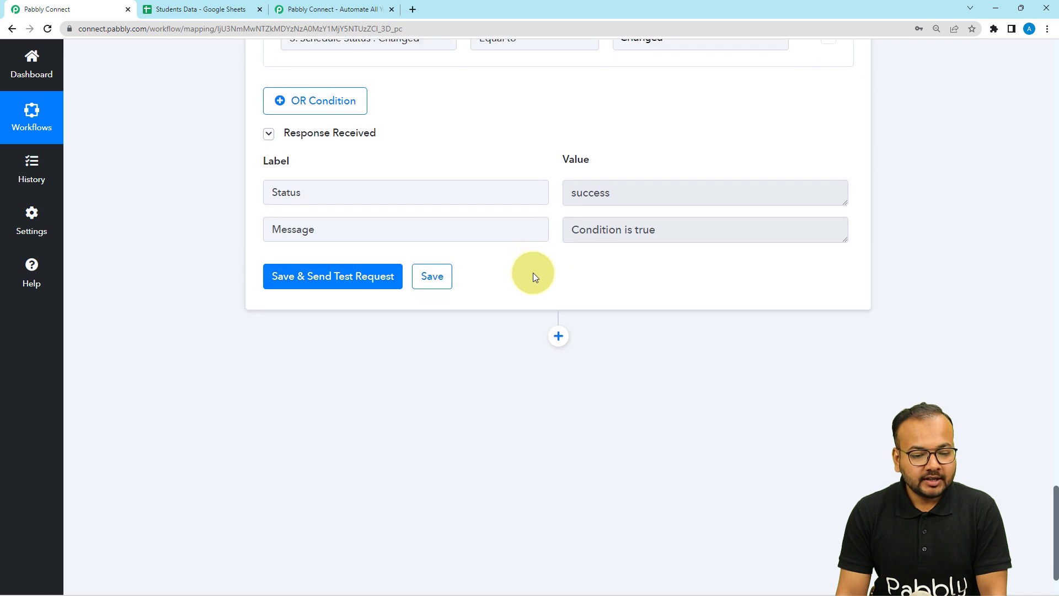
# - Add a new action step after the Filter, using Gmail as its app and Send Email as the action event
pyautogui.scroll(-2, 533, 272)
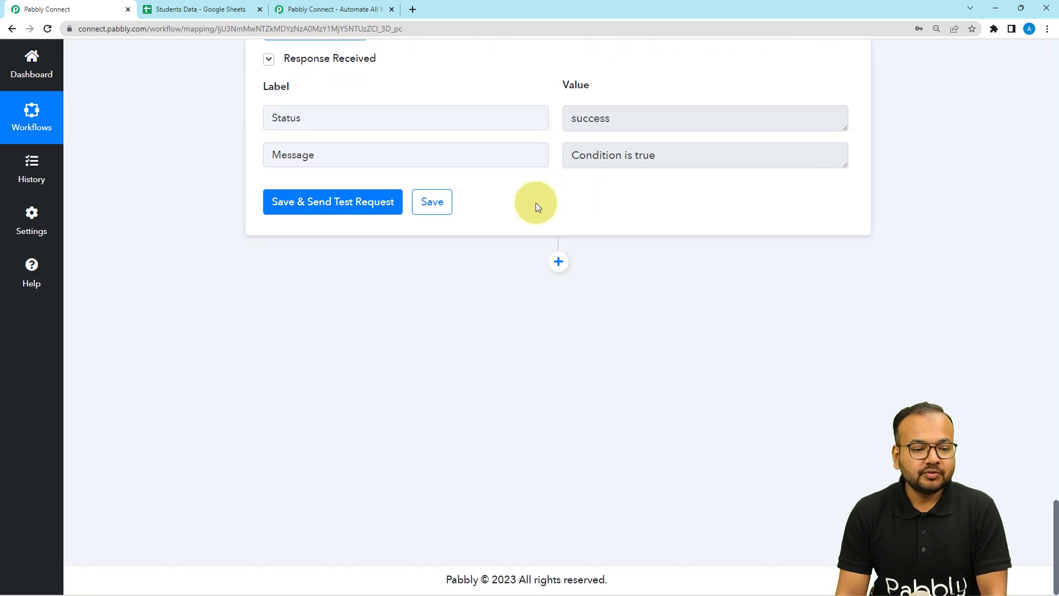
pyautogui.click(557, 263)
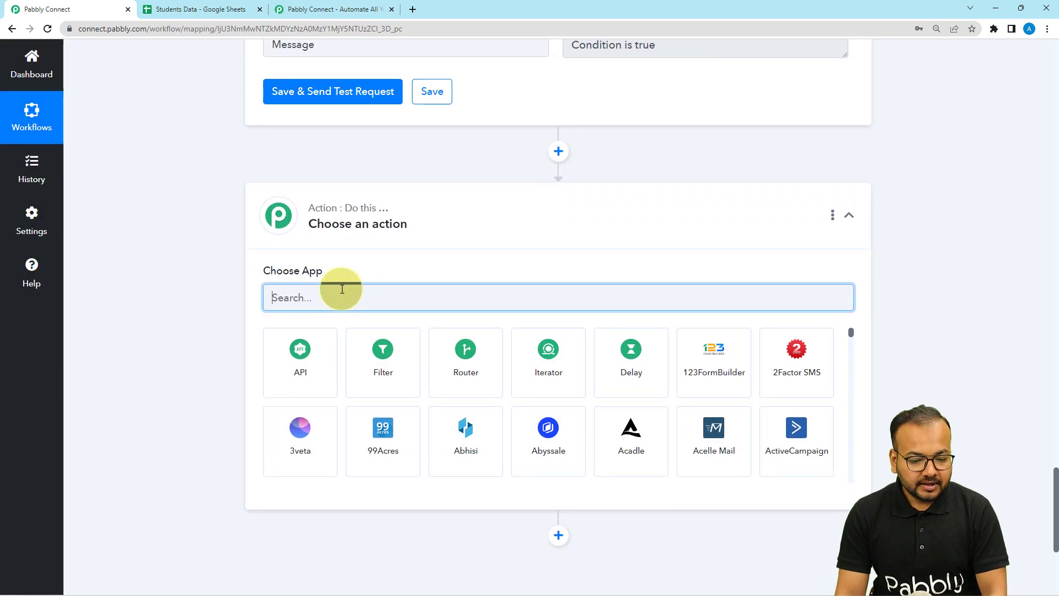
pyautogui.write('gma')
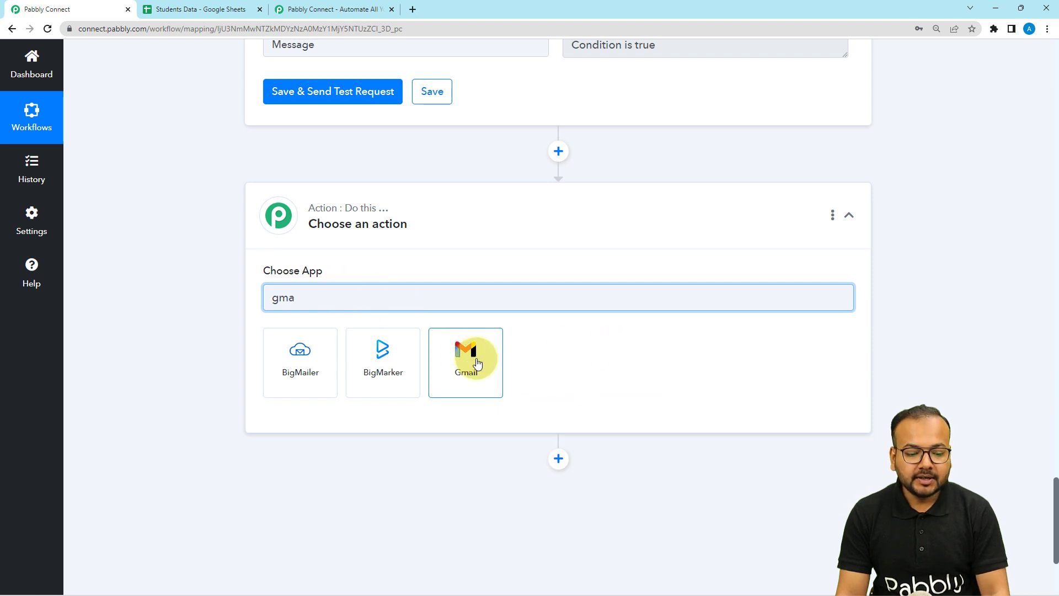
pyautogui.click(478, 363)
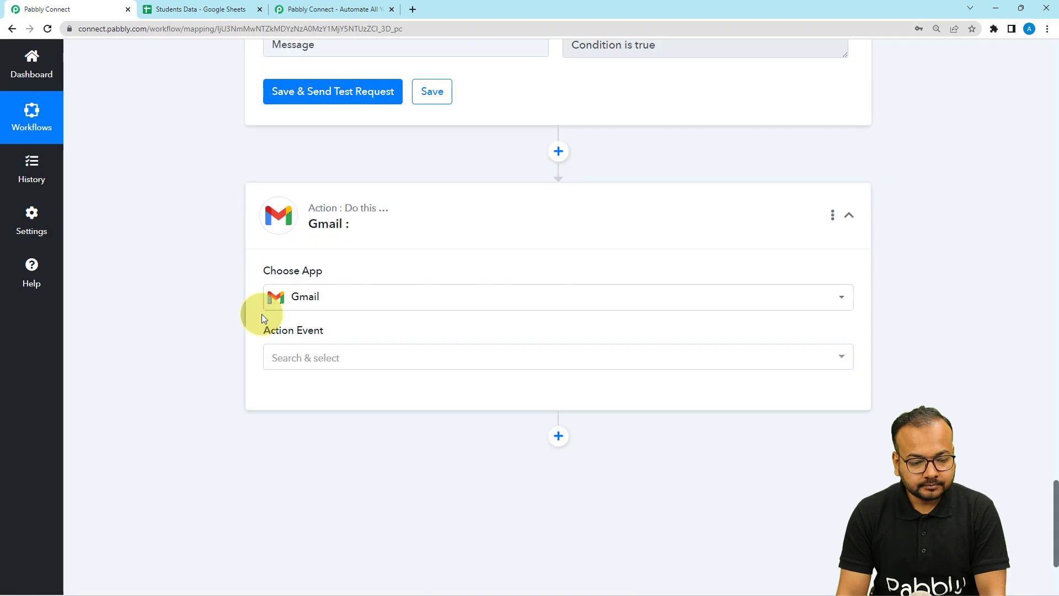
pyautogui.scroll(-3, 262, 314)
pyautogui.click(304, 194)
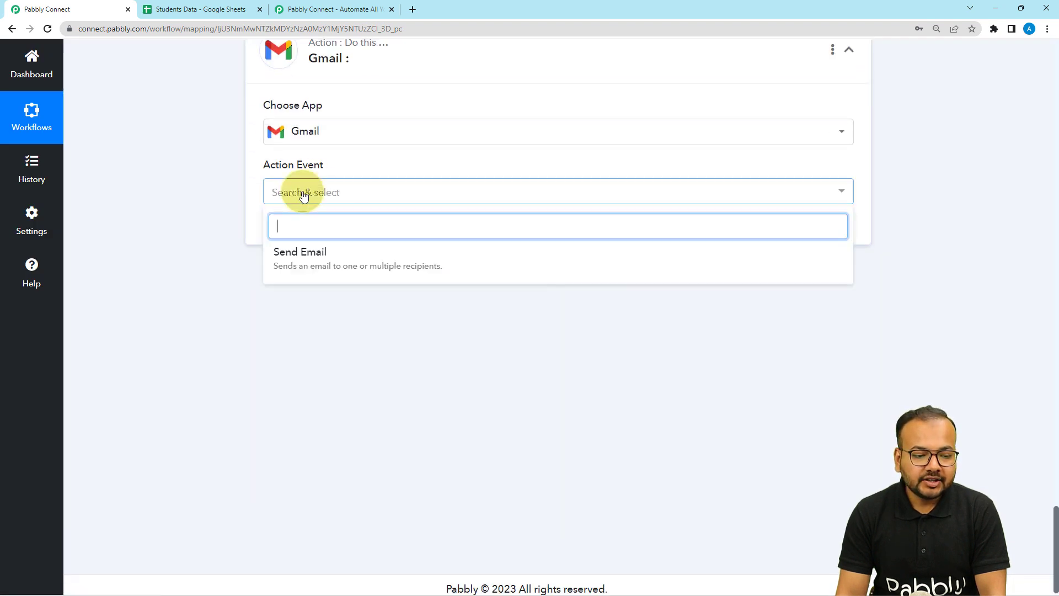
pyautogui.click(284, 251)
# - Connect the Gmail step through a new connection, choosing a Google account and granting Pabbly Connect access to it
pyautogui.click(284, 232)
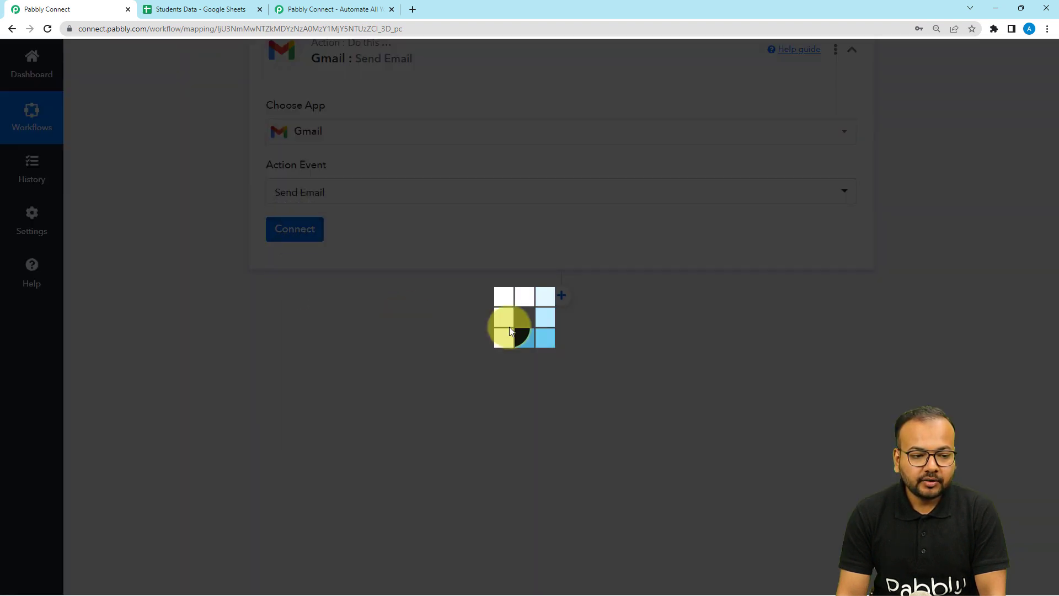
pyautogui.click(488, 175)
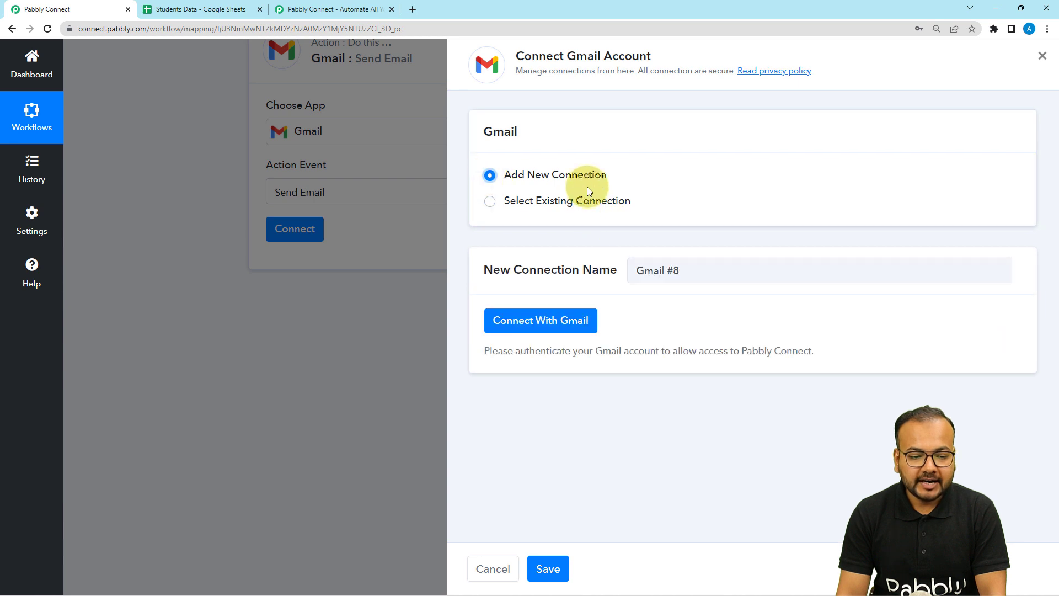
pyautogui.click(546, 320)
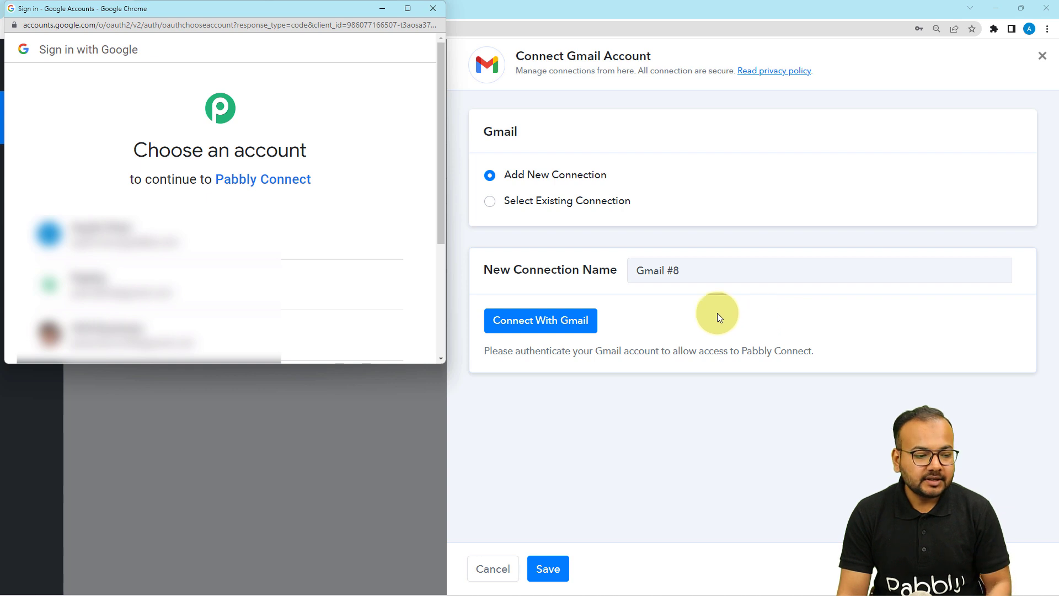
pyautogui.click(297, 273)
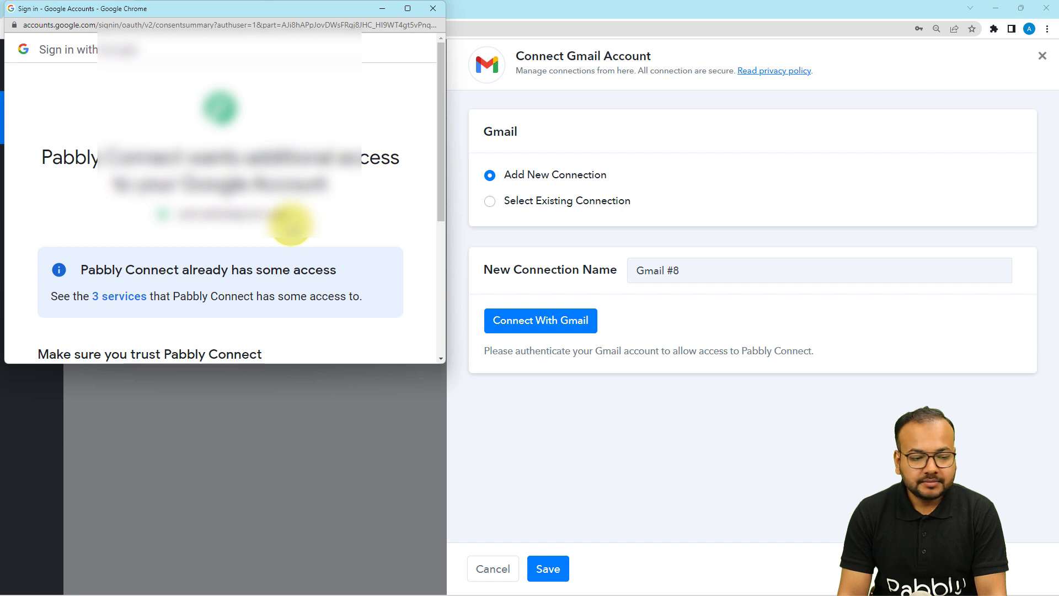
pyautogui.scroll(-5, 290, 223)
pyautogui.click(279, 270)
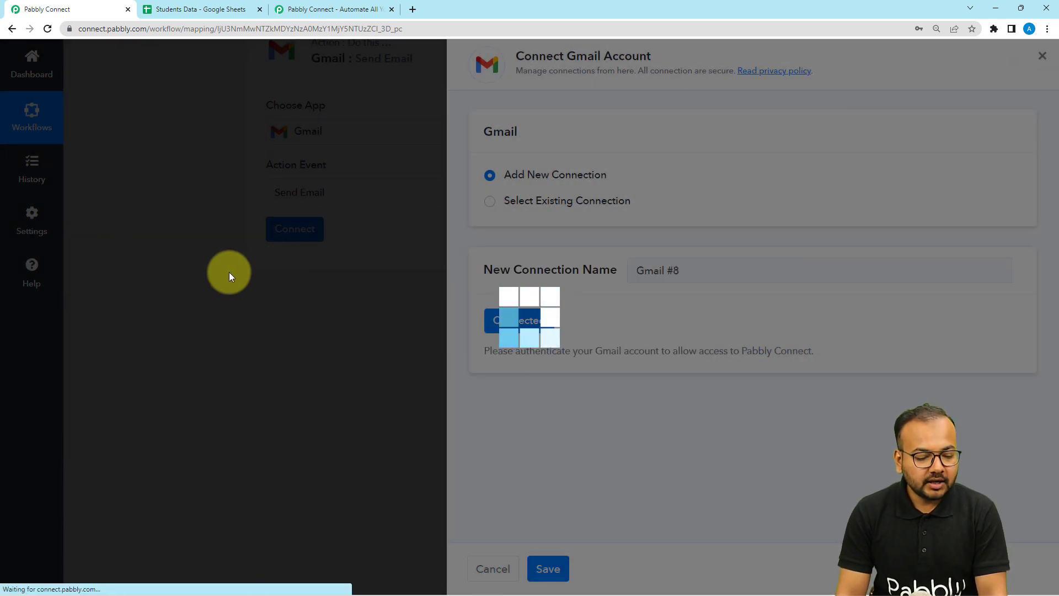
# - Map the Iterator's Email Address value into the Gmail step's Recipient Email Addresses
pyautogui.scroll(-2, 229, 272)
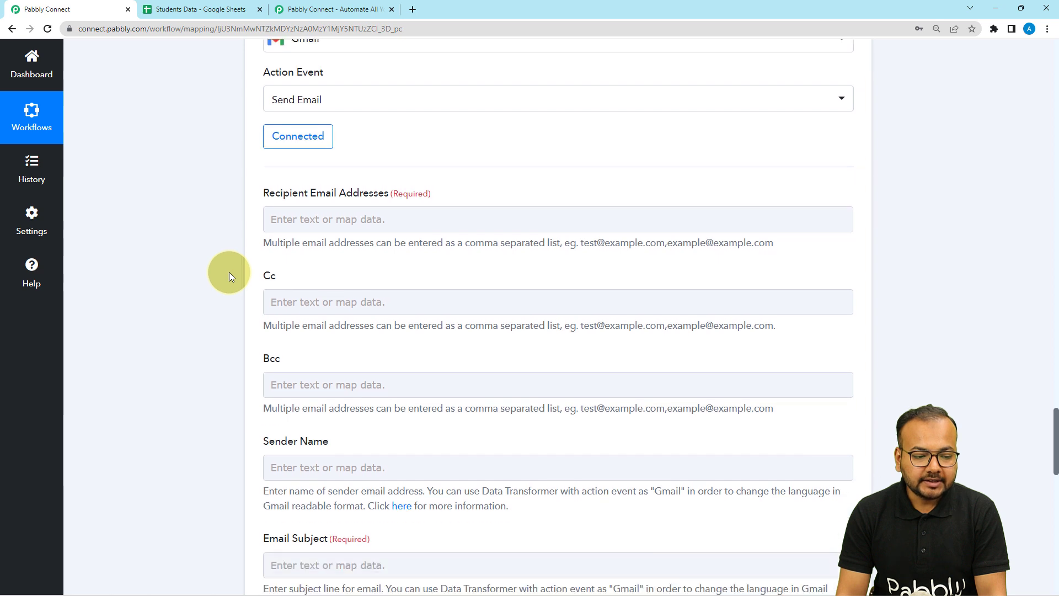
pyautogui.click(353, 203)
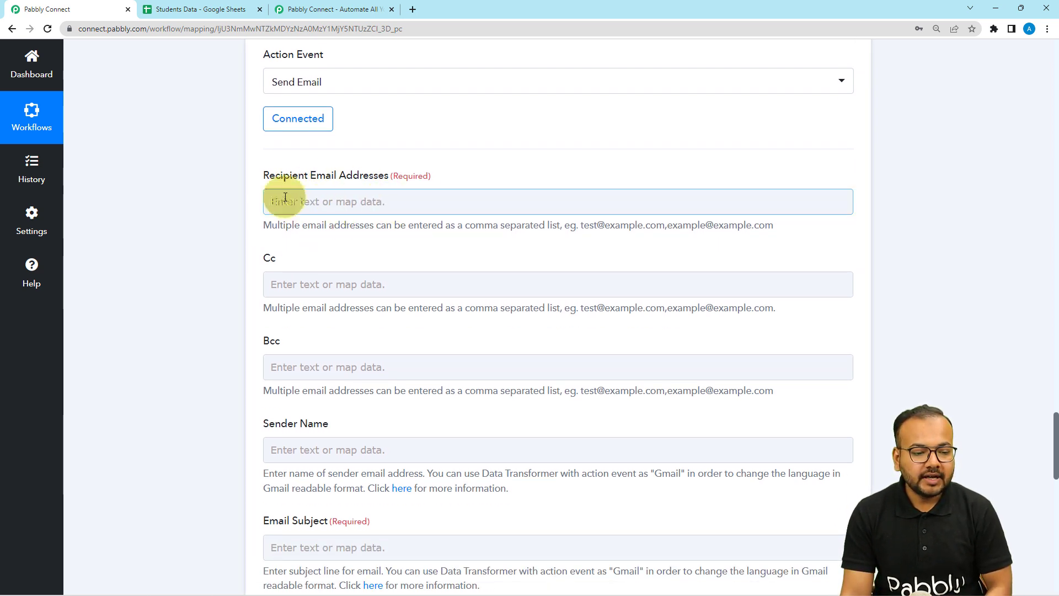
pyautogui.scroll(10, 439, 210)
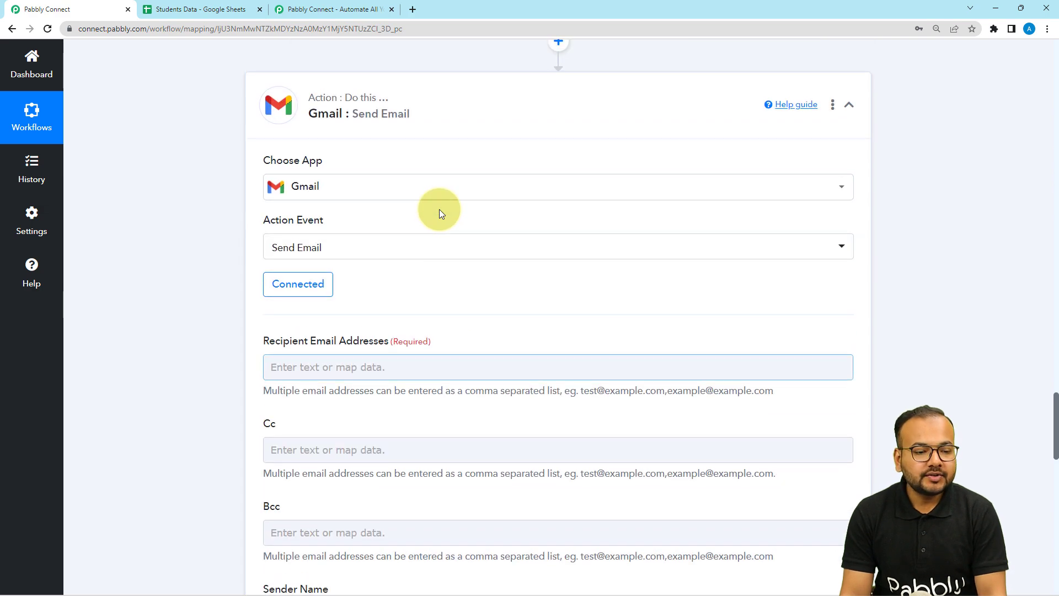
pyautogui.scroll(7, 439, 209)
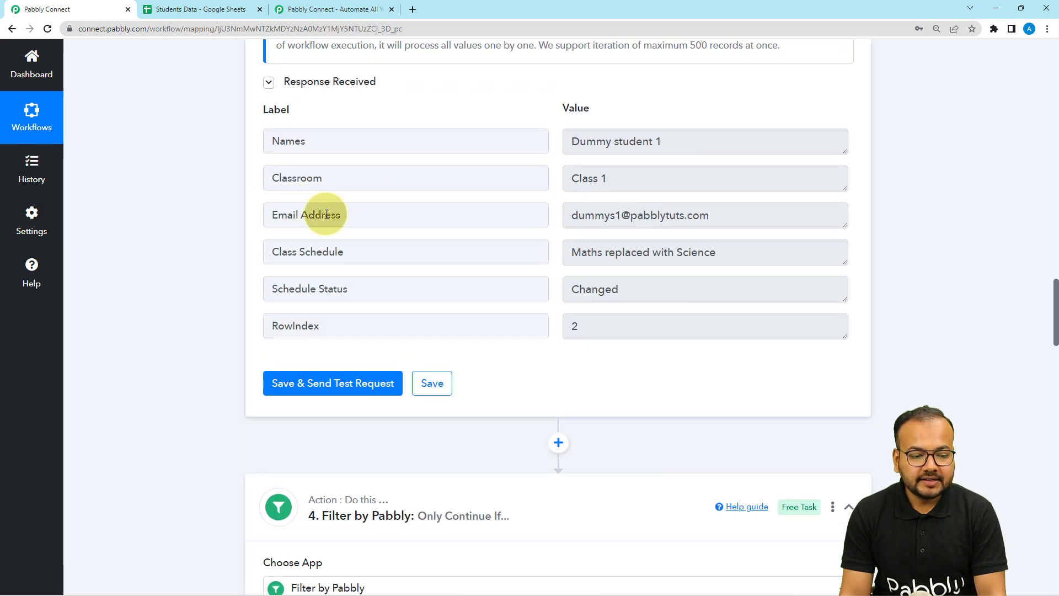
pyautogui.scroll(-6, 207, 245)
pyautogui.scroll(-17, 207, 245)
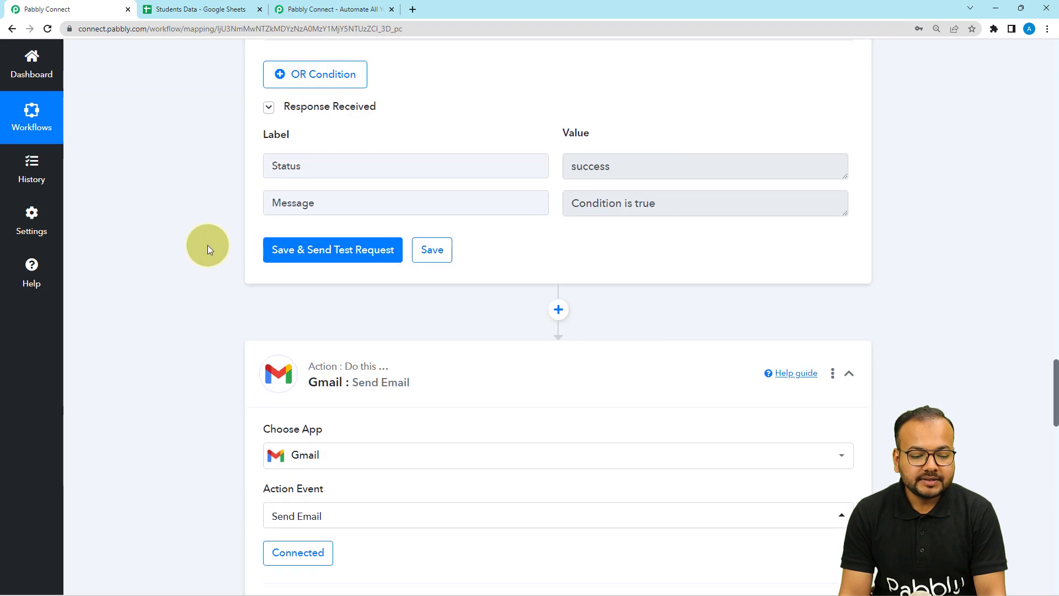
pyautogui.scroll(3, 338, 189)
pyautogui.click(328, 193)
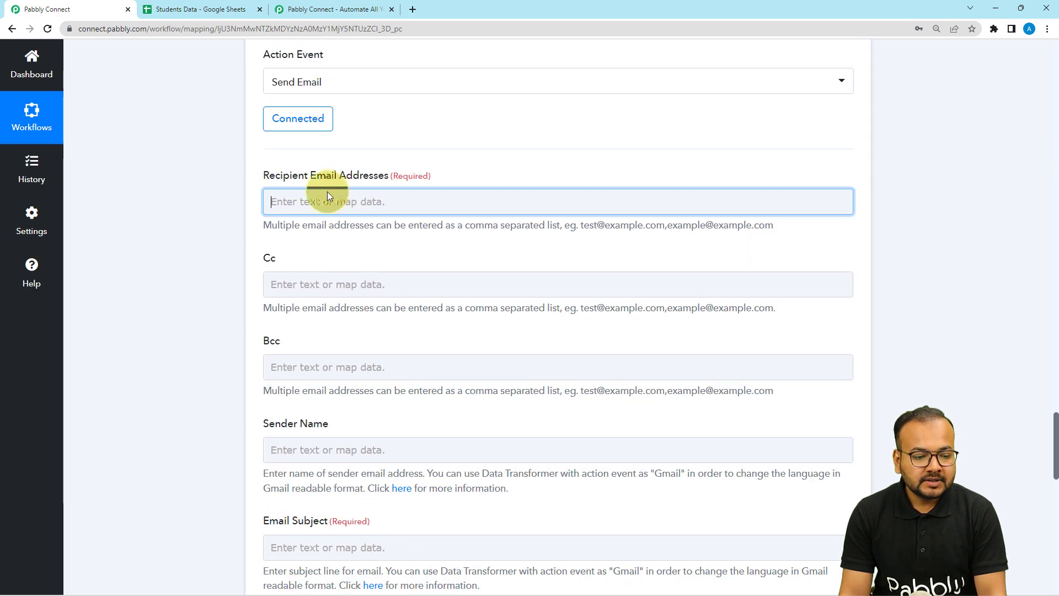
pyautogui.click(358, 398)
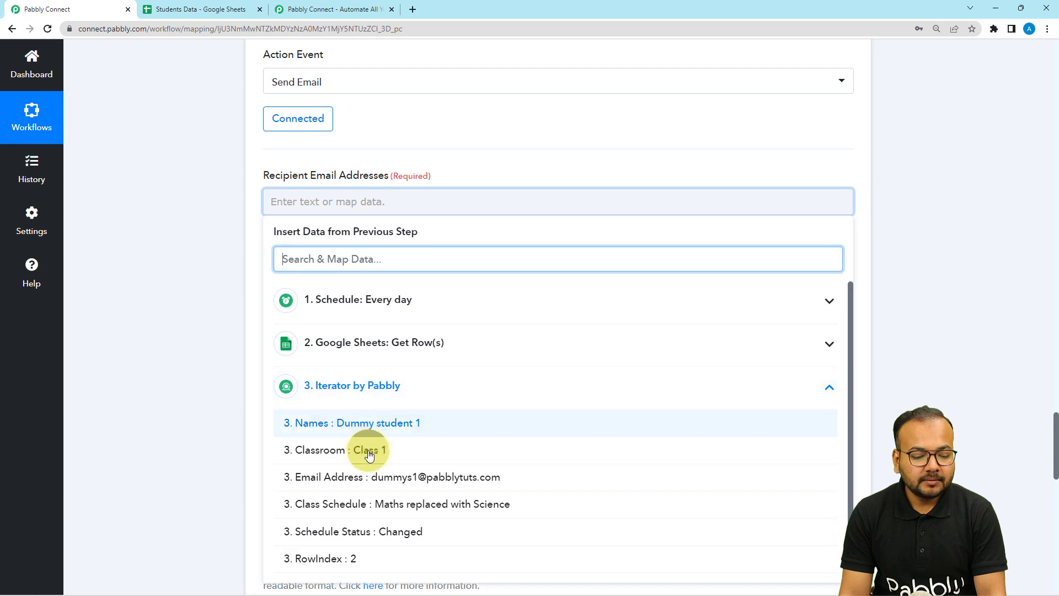
pyautogui.click(374, 475)
pyautogui.click(189, 332)
# - Set the Sender Name to "Classs teacher of" followed by the mapped Classroom value from the Iterator
pyautogui.scroll(-5, 190, 332)
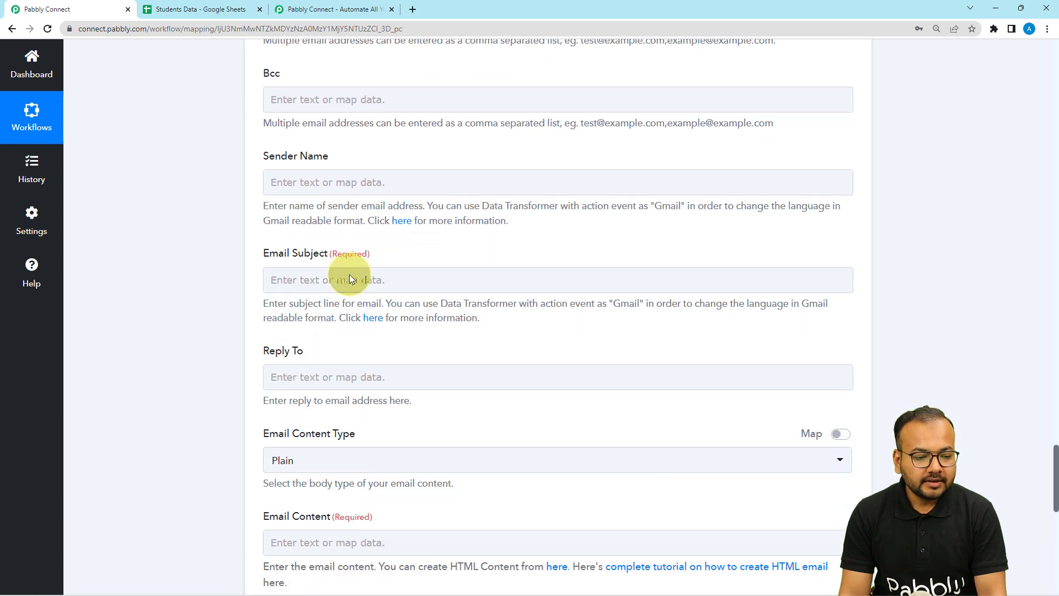
pyautogui.click(336, 175)
pyautogui.click(337, 182)
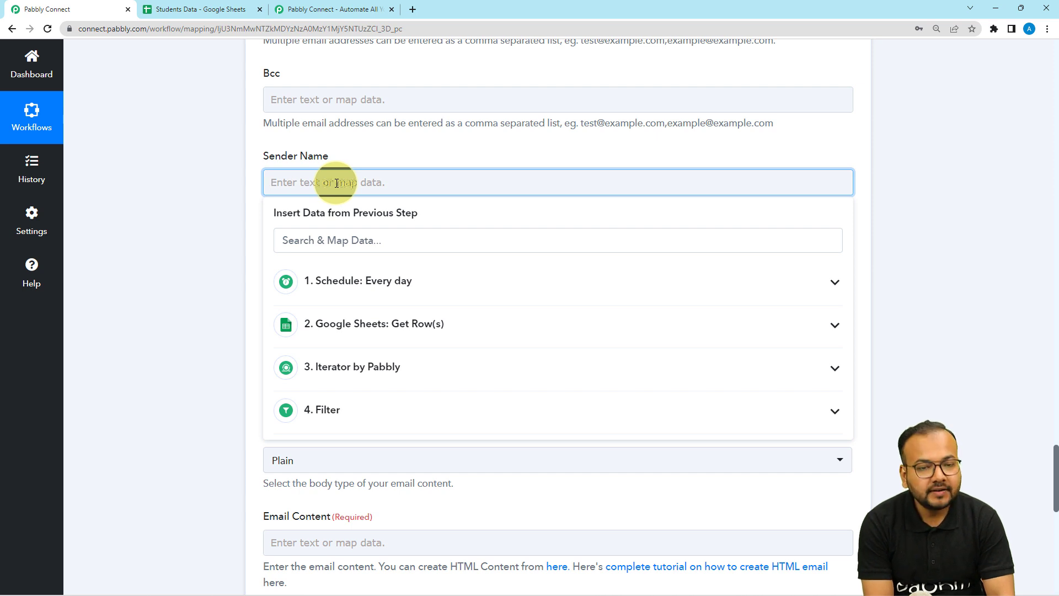
pyautogui.write('Classs tea')
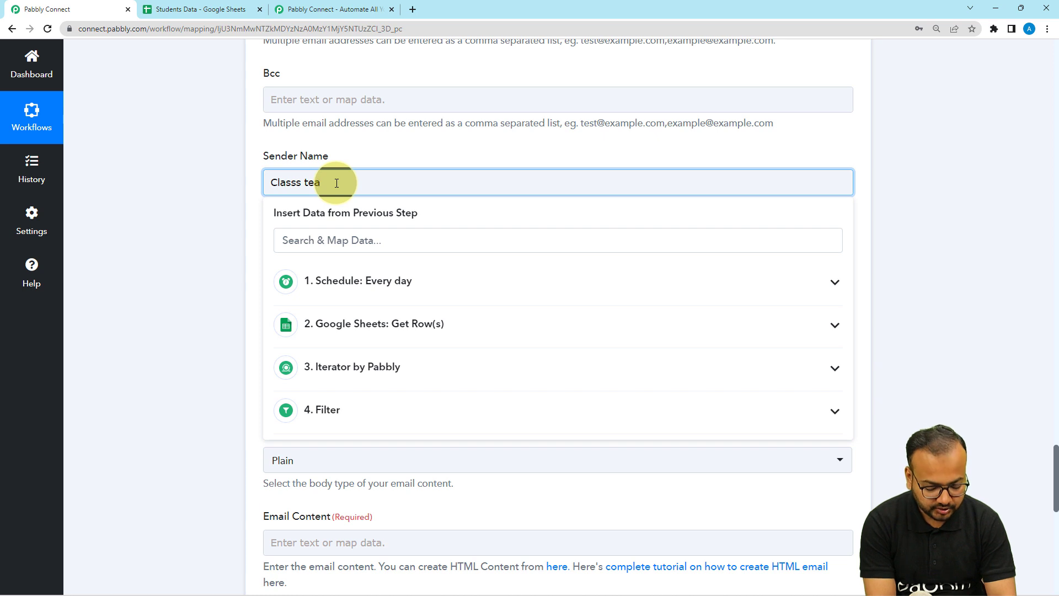
pyautogui.write('che')
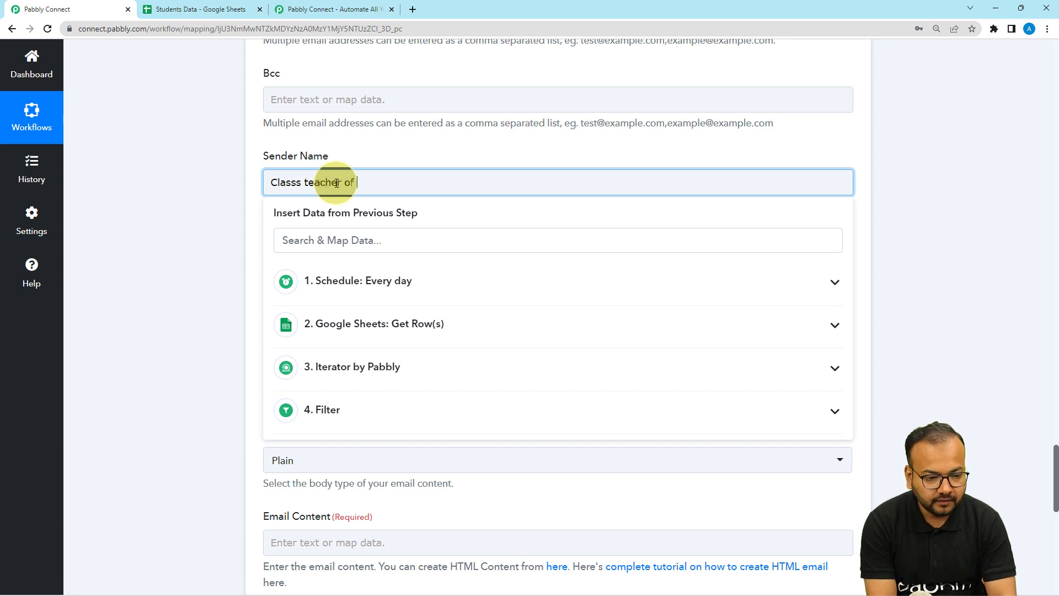
pyautogui.write('r of')
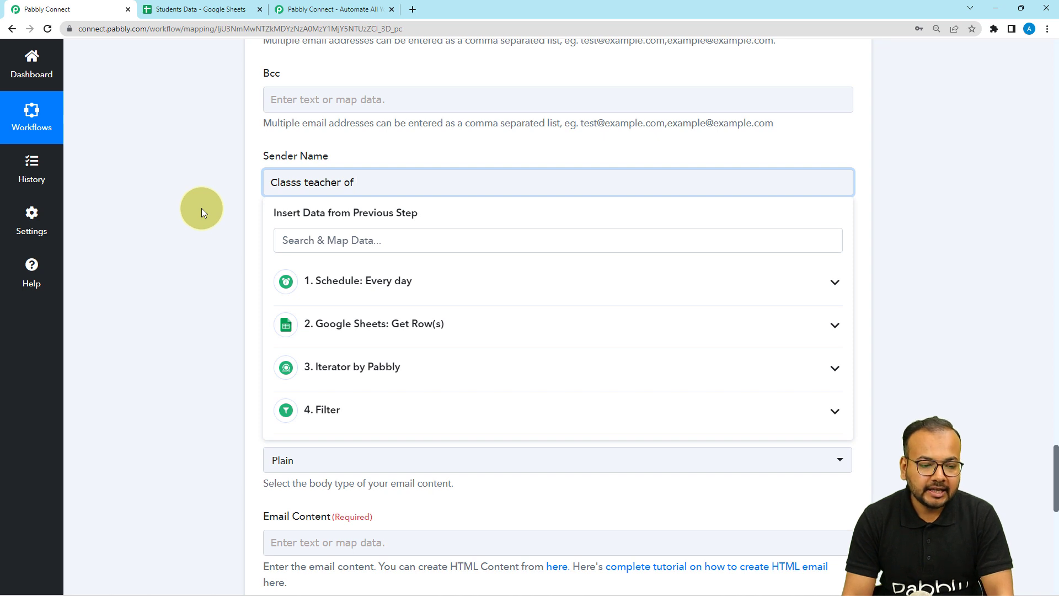
pyautogui.click(208, 11)
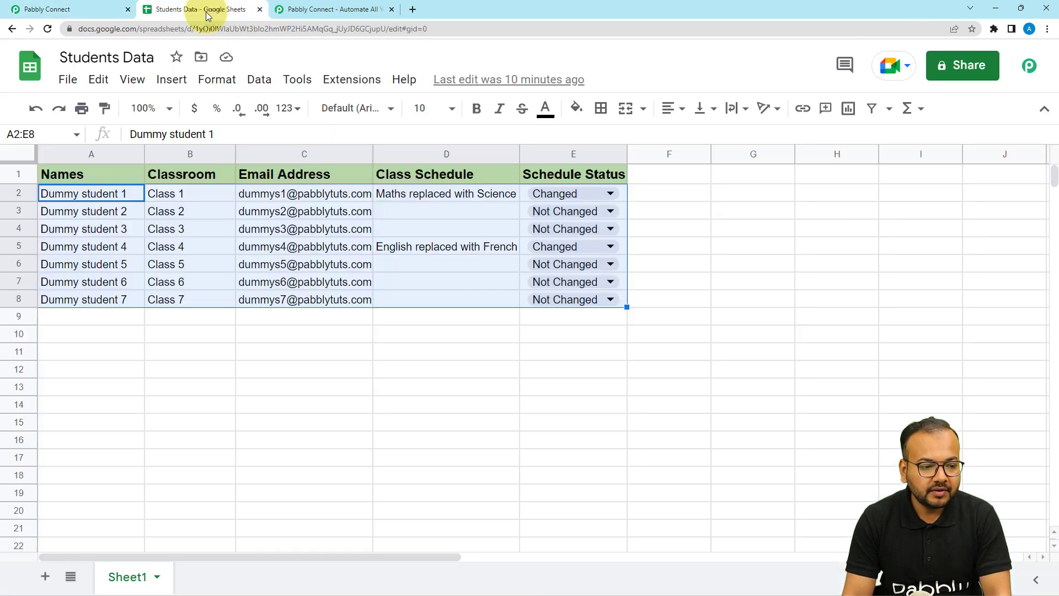
pyautogui.click(114, 10)
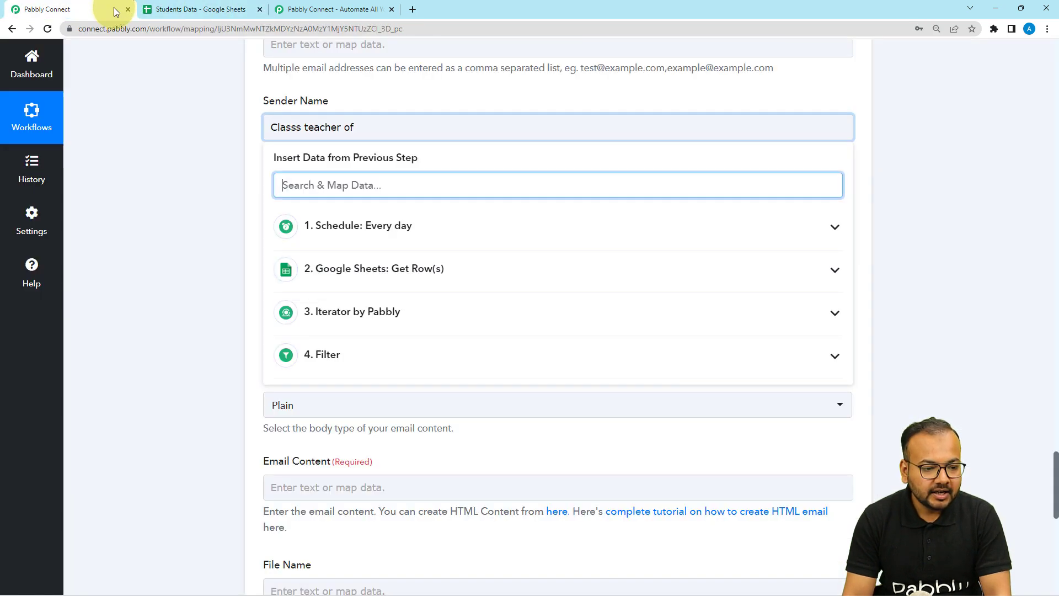
pyautogui.click(357, 311)
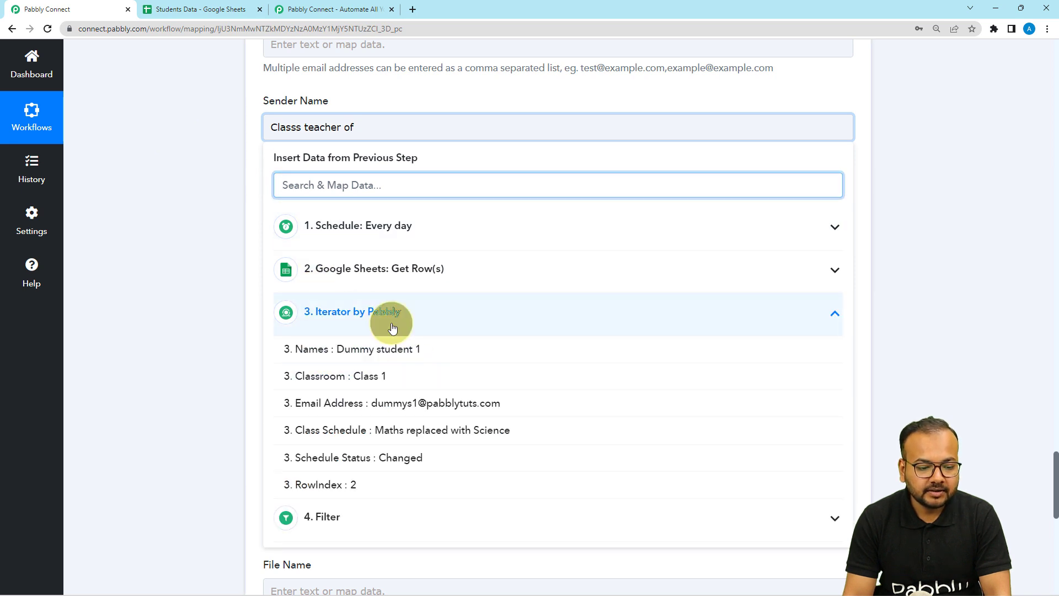
pyautogui.click(356, 375)
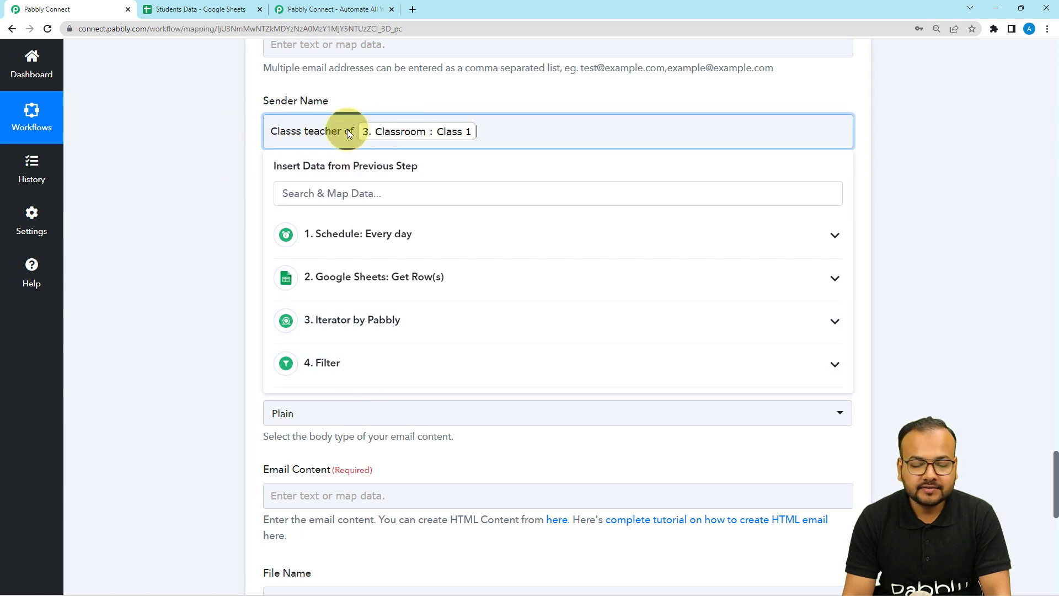
pyautogui.click(209, 167)
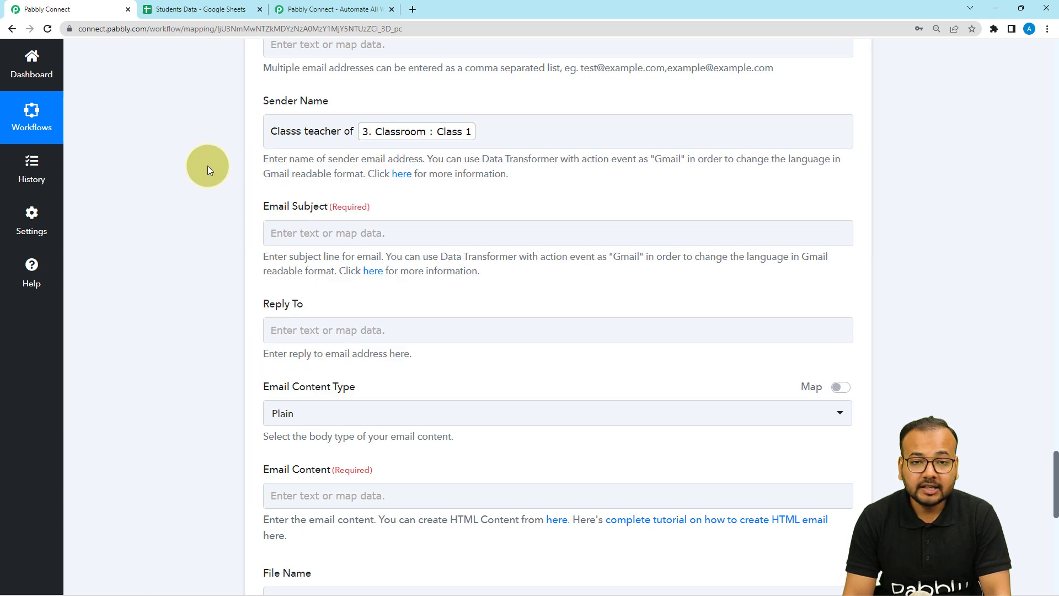
# - Enter "Time table changed." as the Email Subject
pyautogui.scroll(-2, 208, 168)
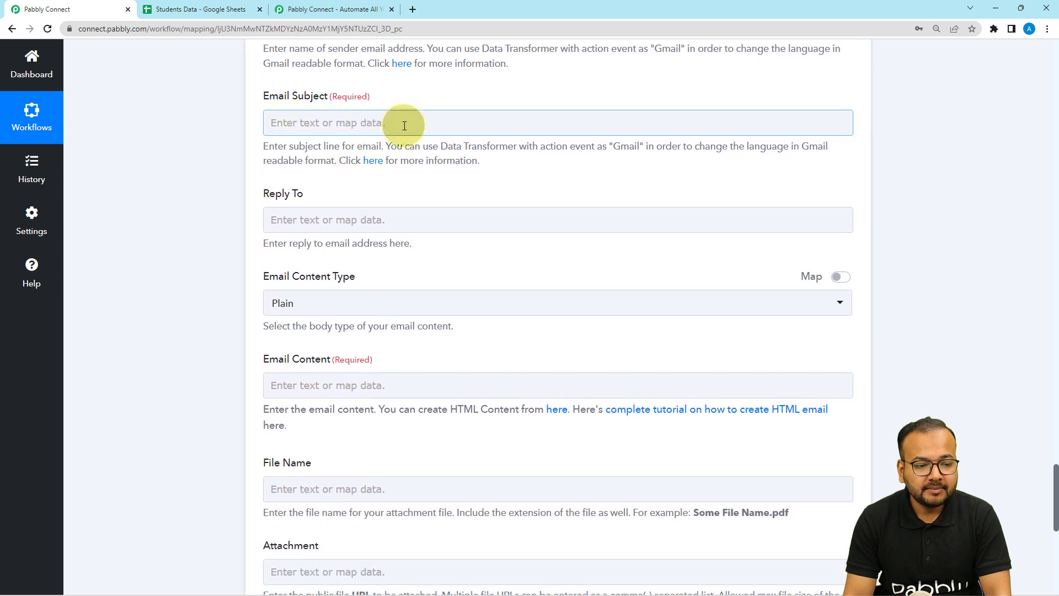
pyautogui.click(405, 124)
pyautogui.write('Titme')
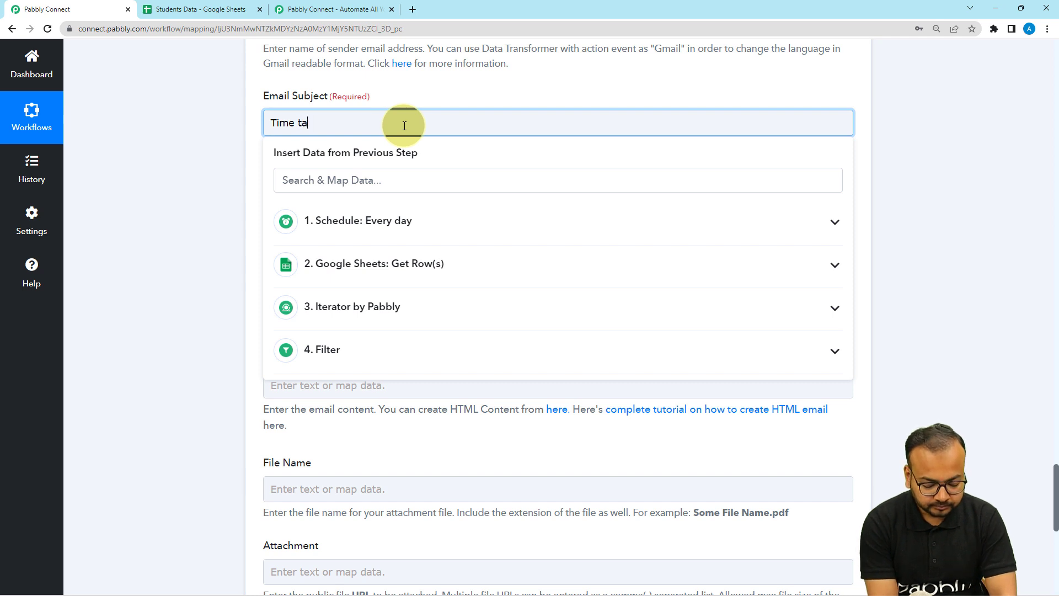
pyautogui.write('table changed.')
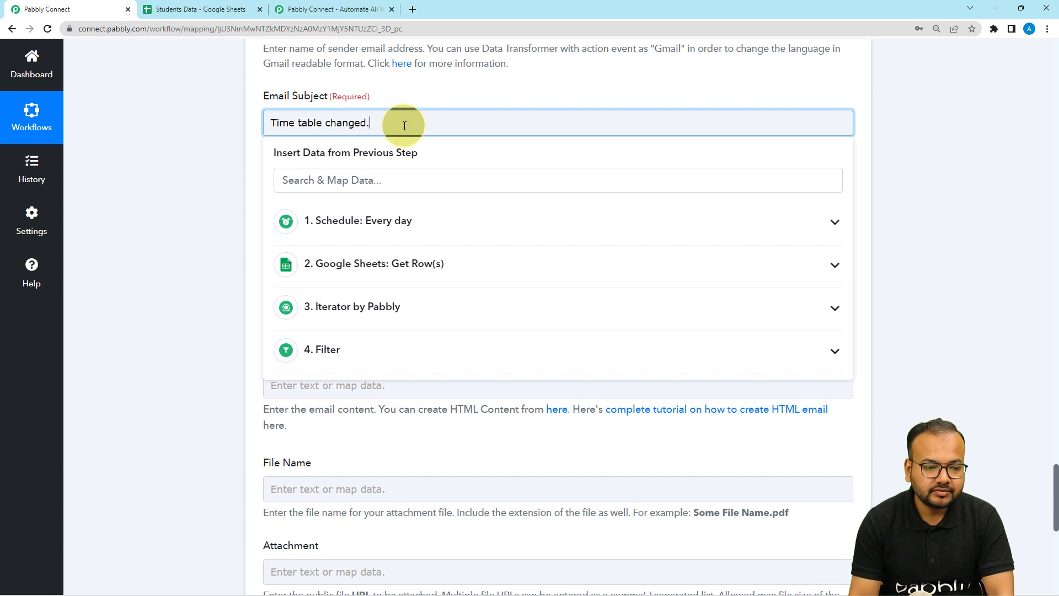
pyautogui.click(249, 141)
# - Choose Plain as the Email Content Type
pyautogui.scroll(-3, 250, 142)
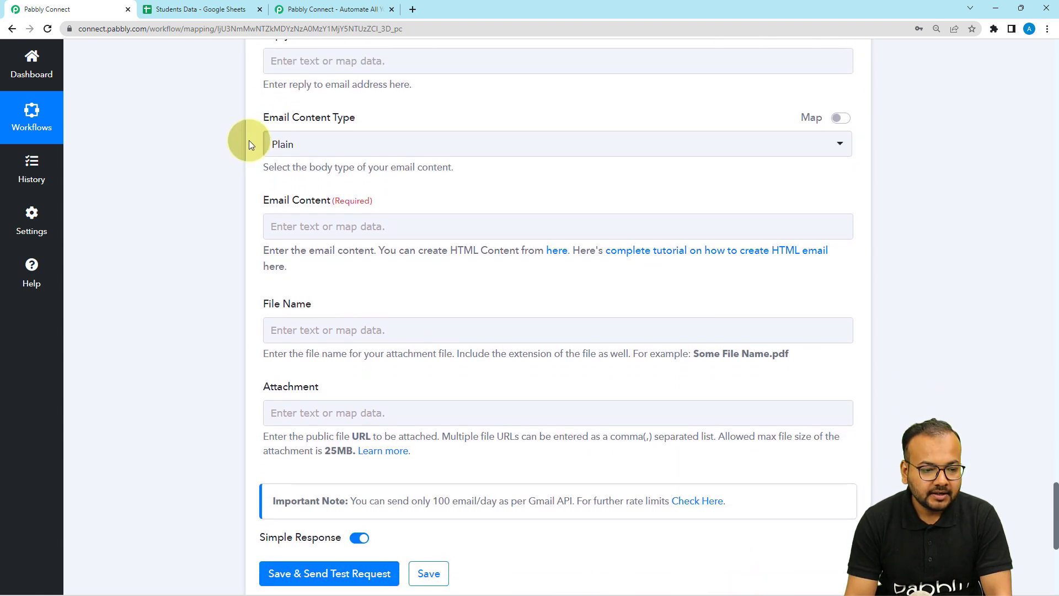
pyautogui.click(314, 139)
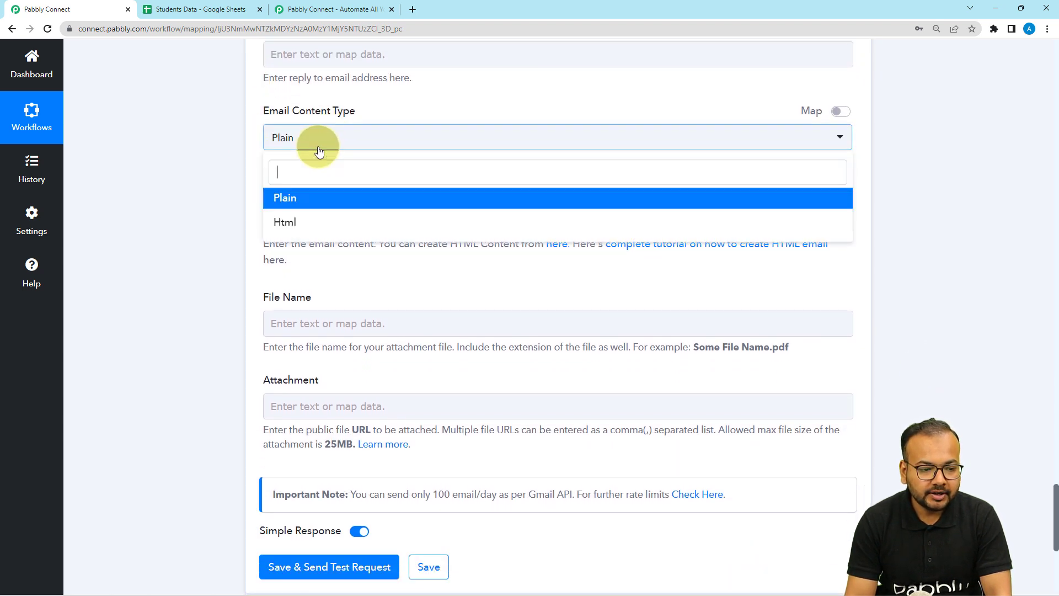
pyautogui.click(288, 203)
# - Compose the Email Content: "Dear" with the mapped Names, today's change with the mapped Class Schedule, a textbook reminder and a "Pabbly school." sign-off
pyautogui.scroll(-2, 267, 193)
pyautogui.click(433, 107)
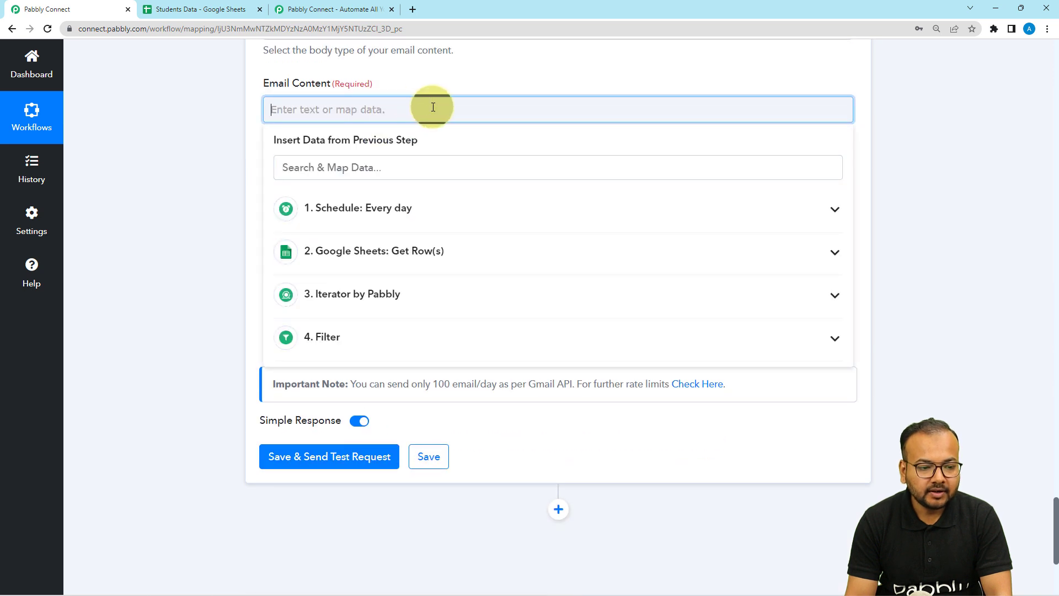
pyautogui.write('Dear')
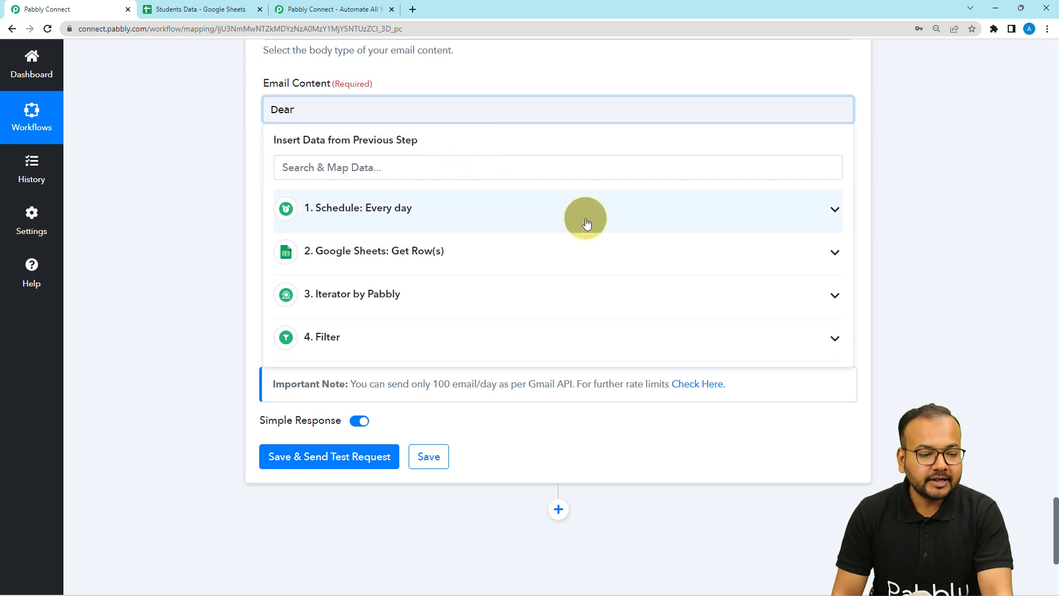
pyautogui.click(344, 301)
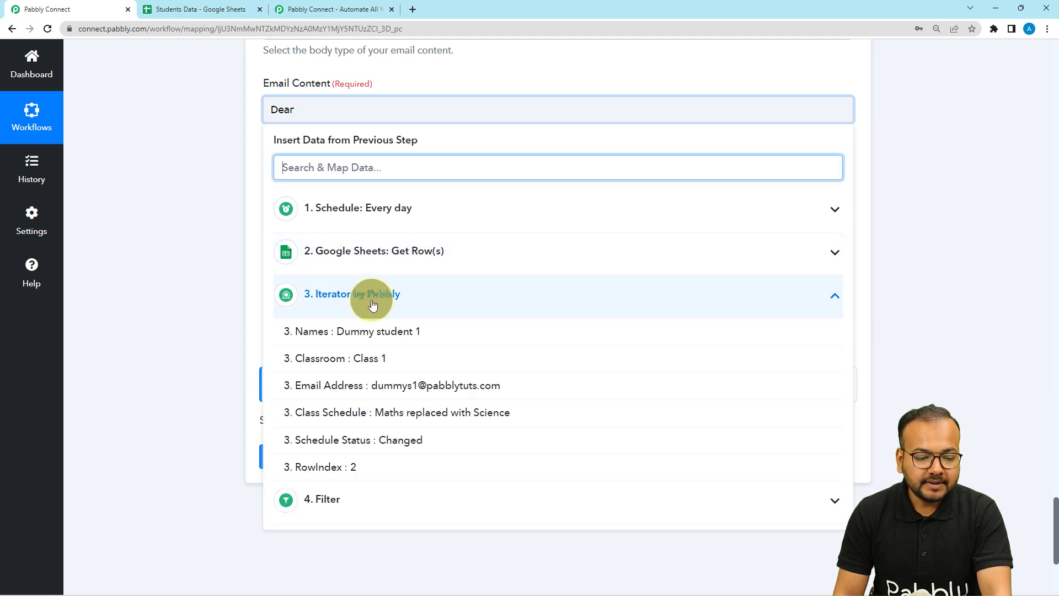
pyautogui.click(308, 333)
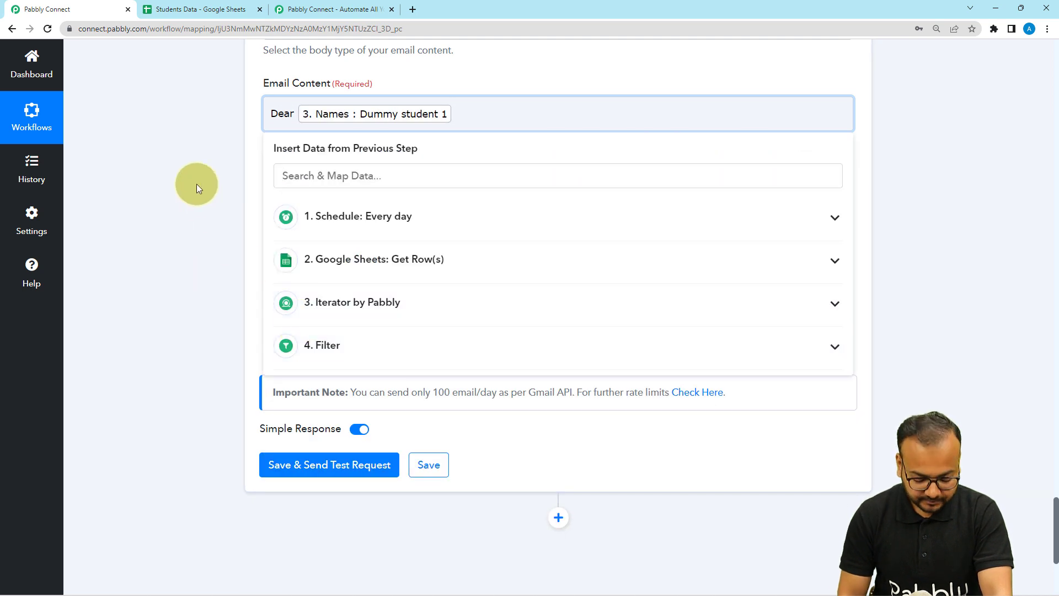
pyautogui.write(',')
pyautogui.press('Return')
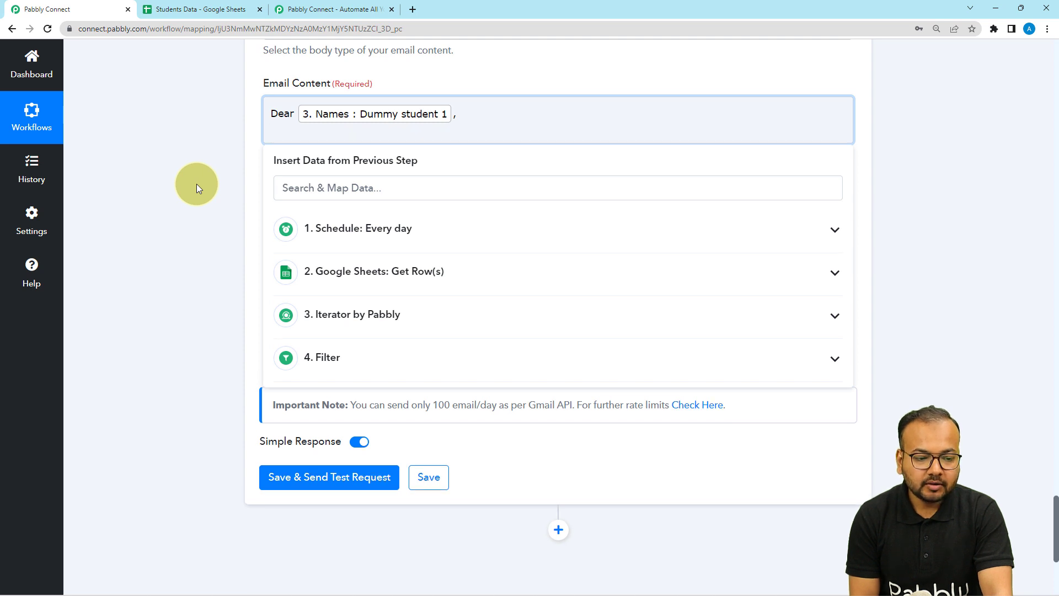
pyautogui.press('Return')
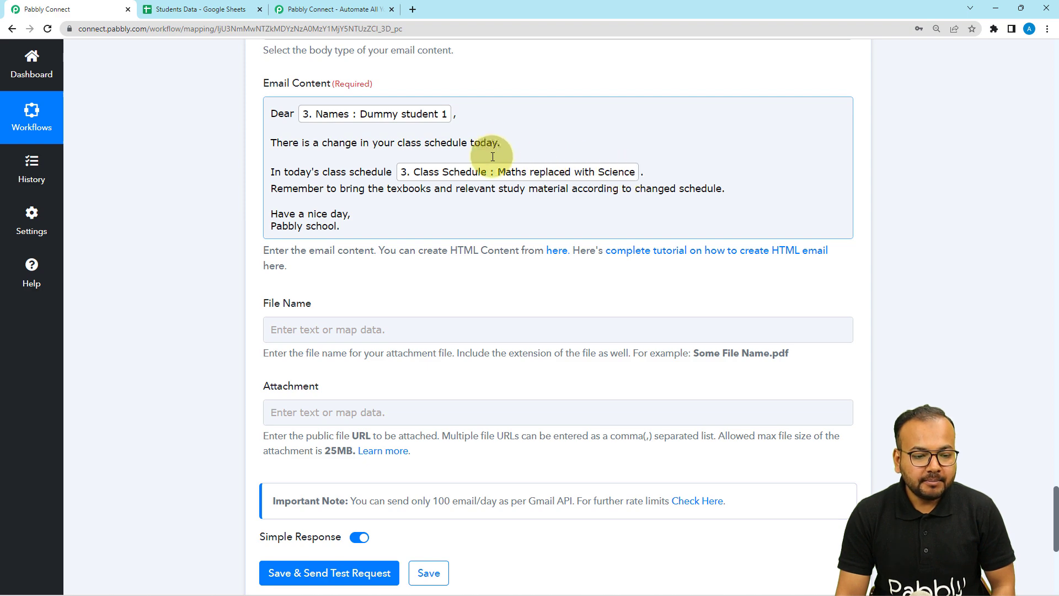
pyautogui.scroll(4, 473, 187)
pyautogui.scroll(6, 473, 187)
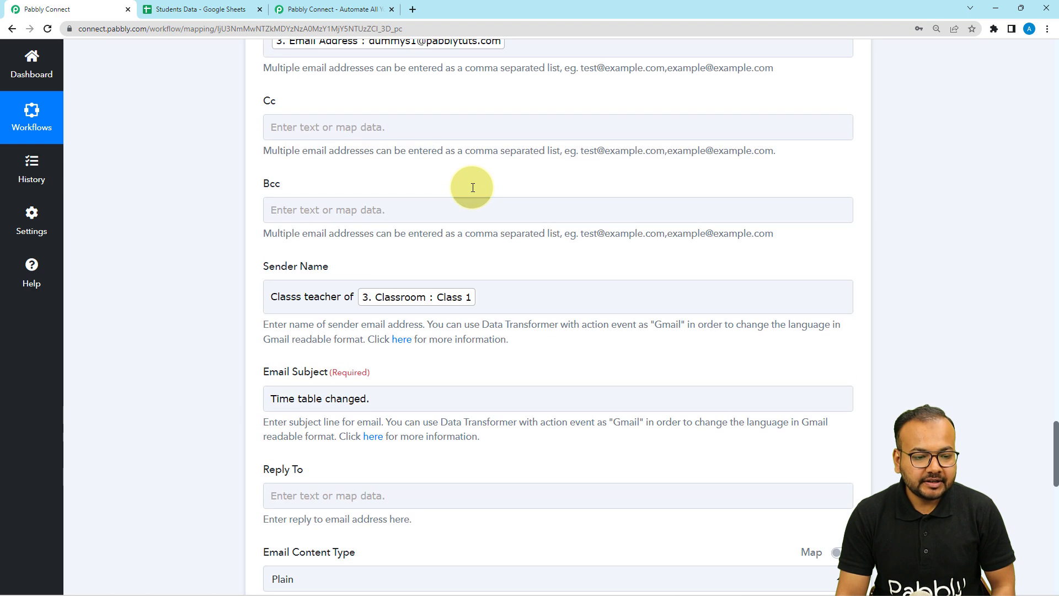
pyautogui.scroll(-7, 471, 187)
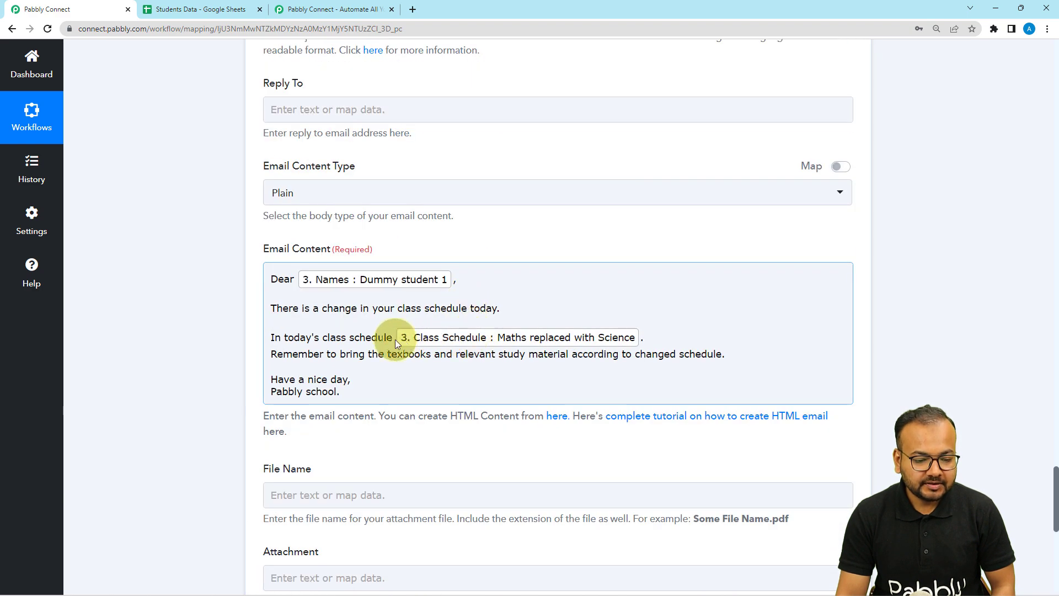
# - Review the Gmail action's recipient, sender name, subject, email content and optional attachment fields before testing
pyautogui.click(396, 342)
pyautogui.scroll(-3, 389, 339)
pyautogui.click(369, 409)
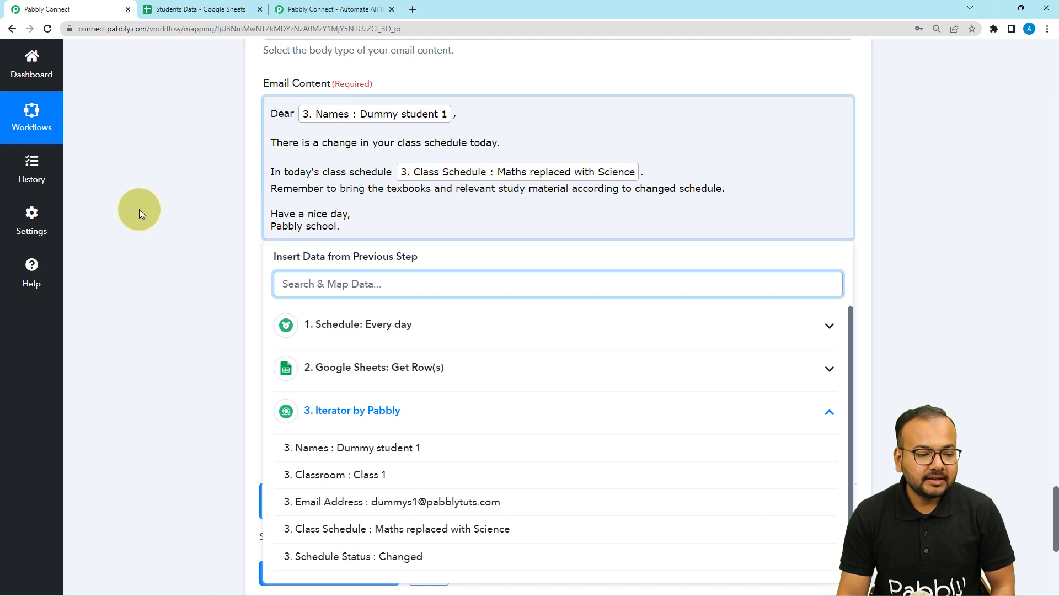
pyautogui.click(140, 210)
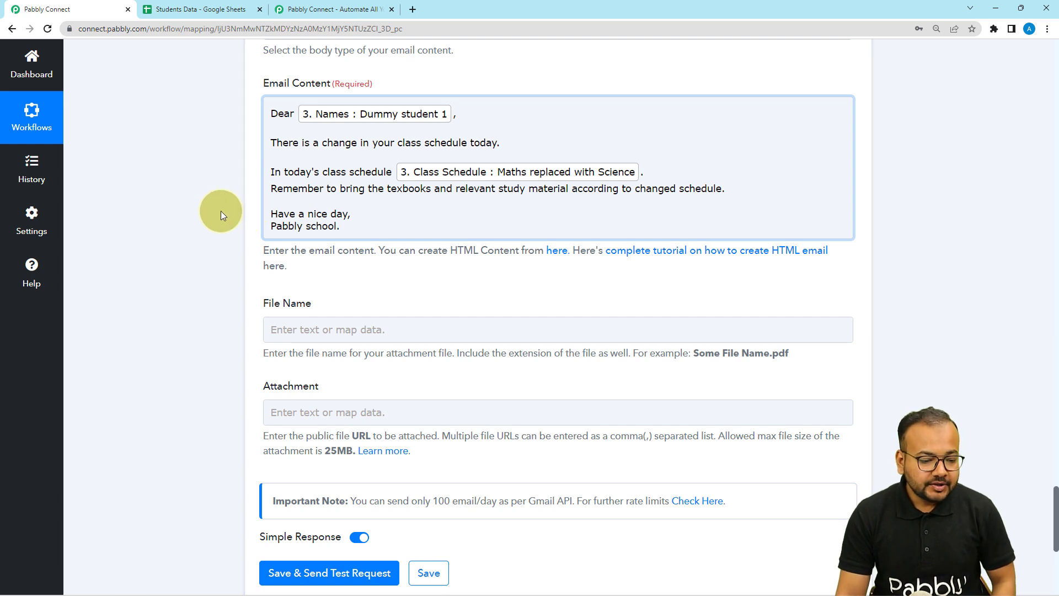
pyautogui.scroll(-2, 220, 210)
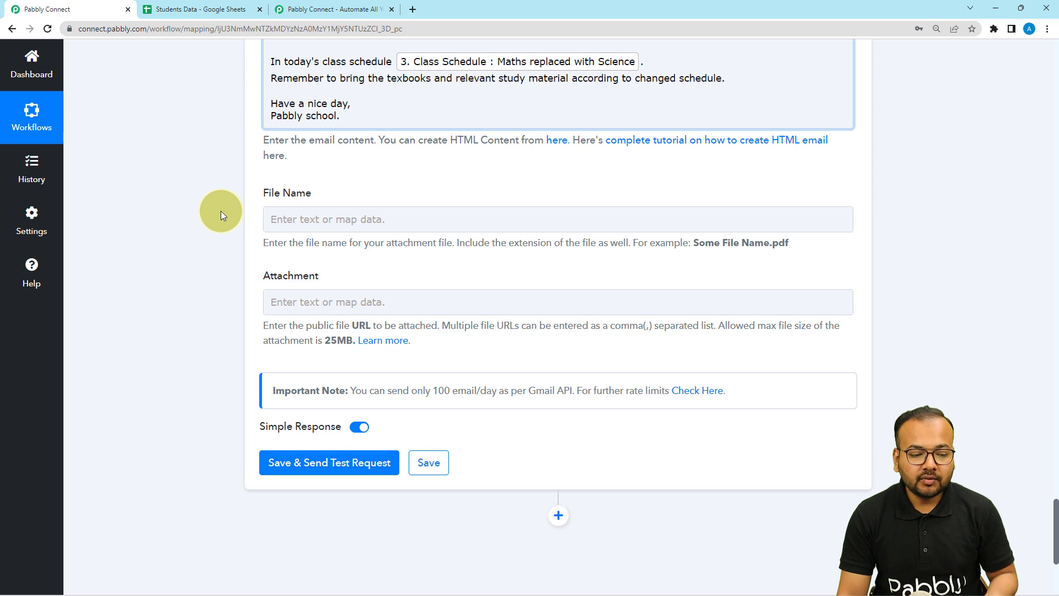
pyautogui.scroll(-2, 221, 210)
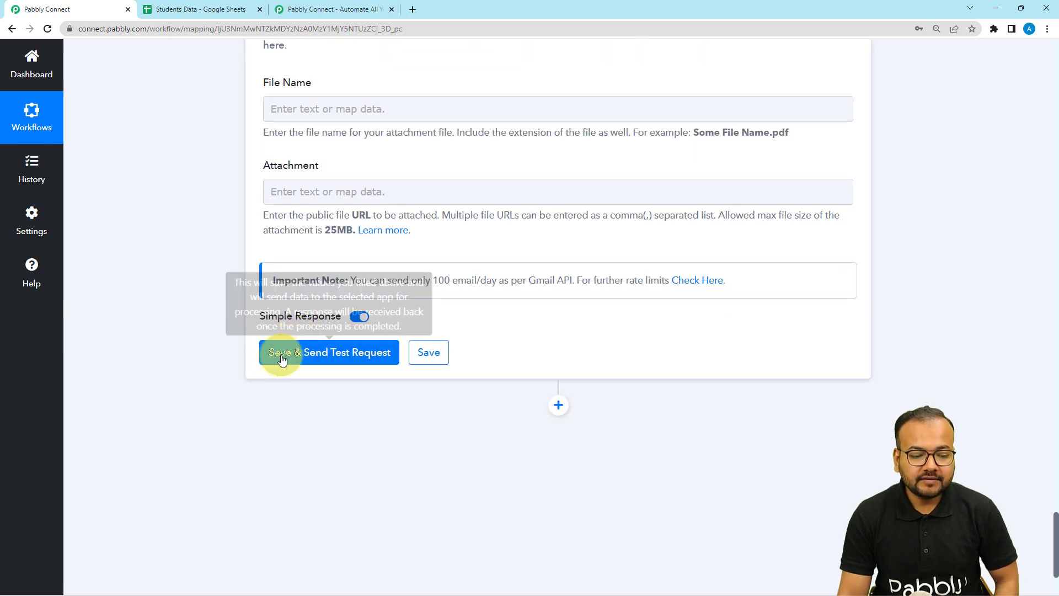
pyautogui.scroll(7, 206, 343)
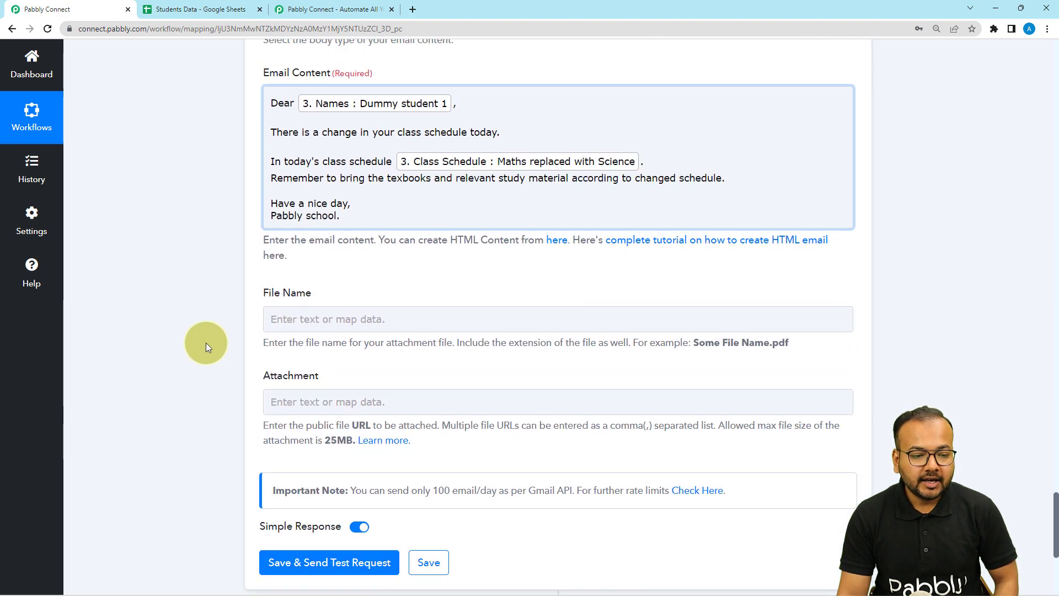
pyautogui.scroll(7, 206, 342)
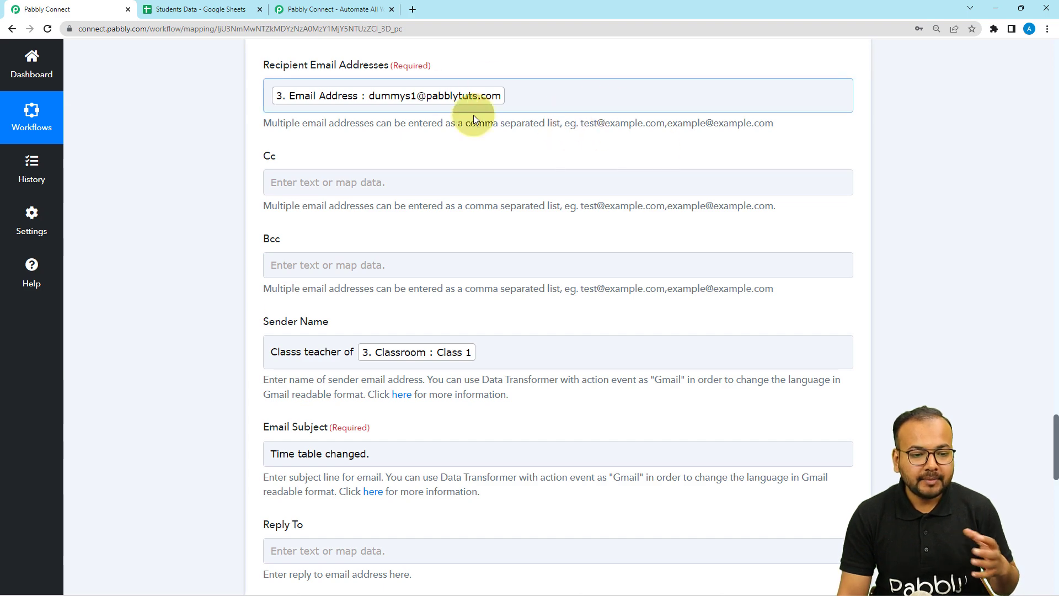
pyautogui.scroll(-15, 236, 272)
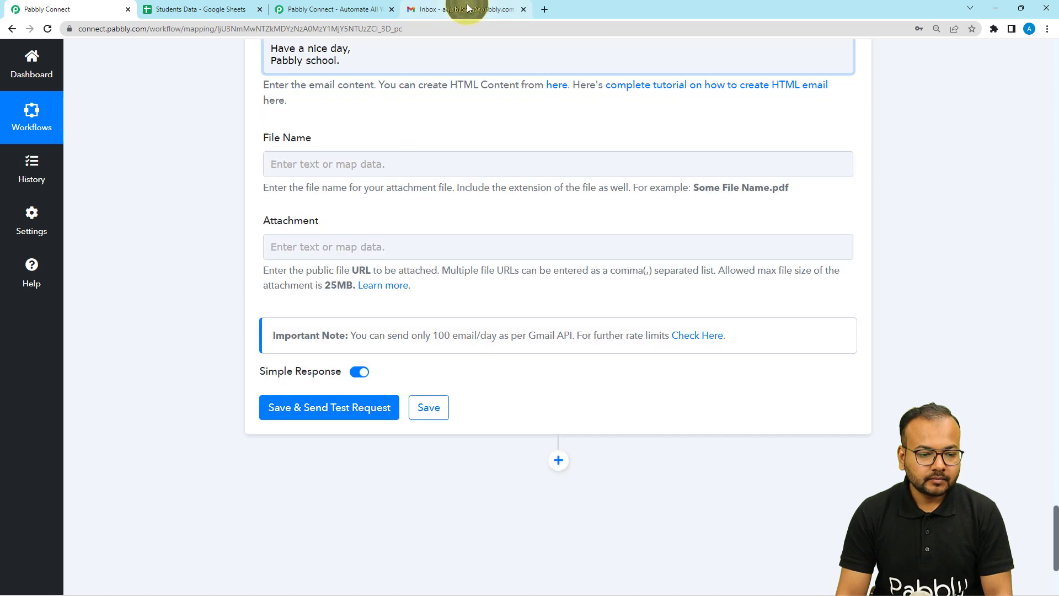
# - Check the Gmail inbox, return to Pabbly Connect, and save the Gmail action with a test request
pyautogui.click(468, 7)
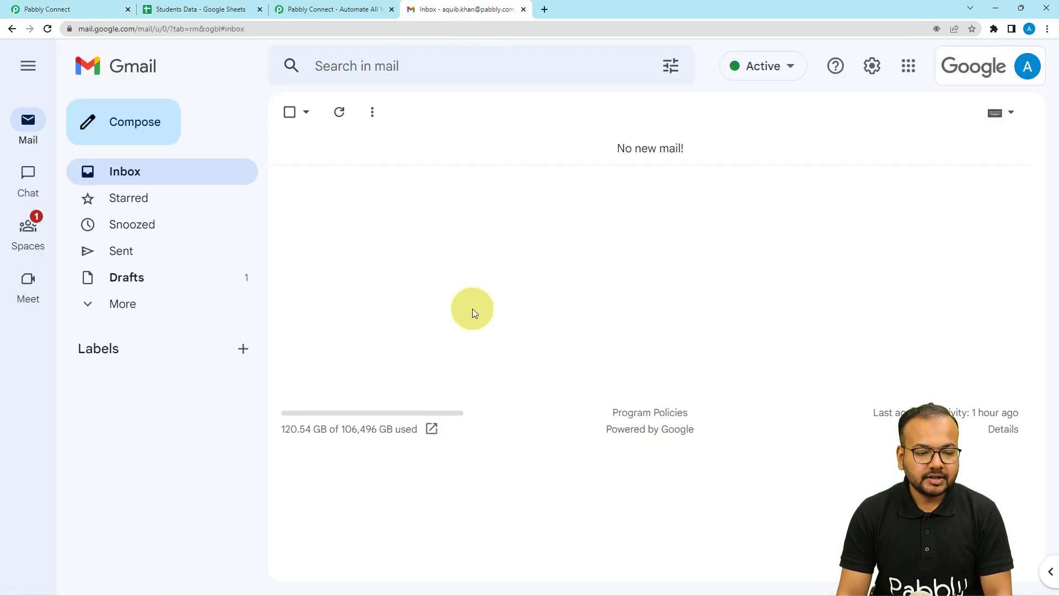
pyautogui.click(88, 9)
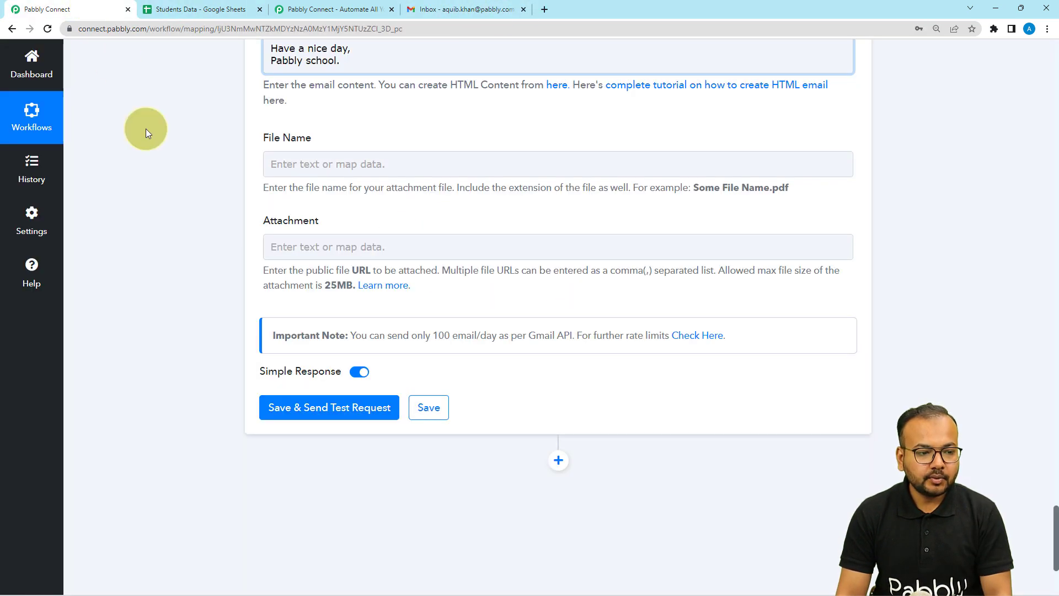
pyautogui.click(293, 407)
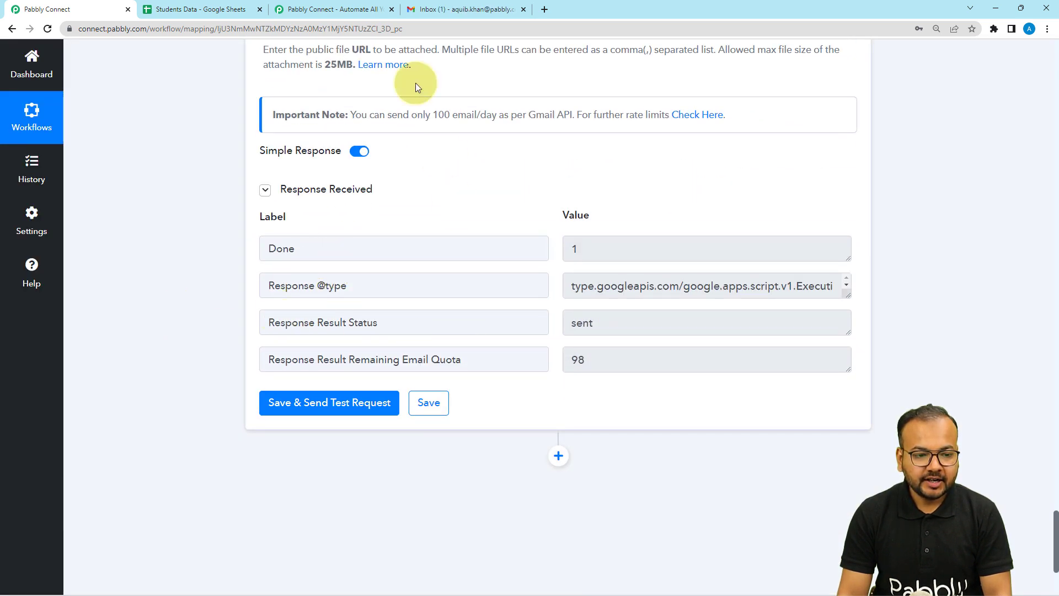
# - Switch to Gmail and open the "Time table changed." email to read its sender name and message
pyautogui.click(441, 6)
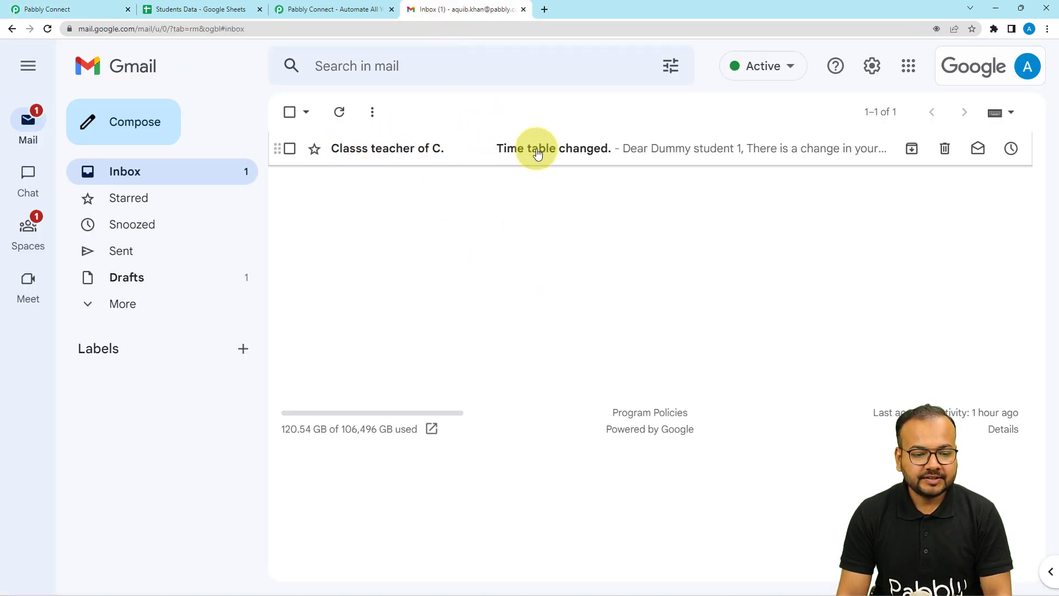
pyautogui.click(478, 151)
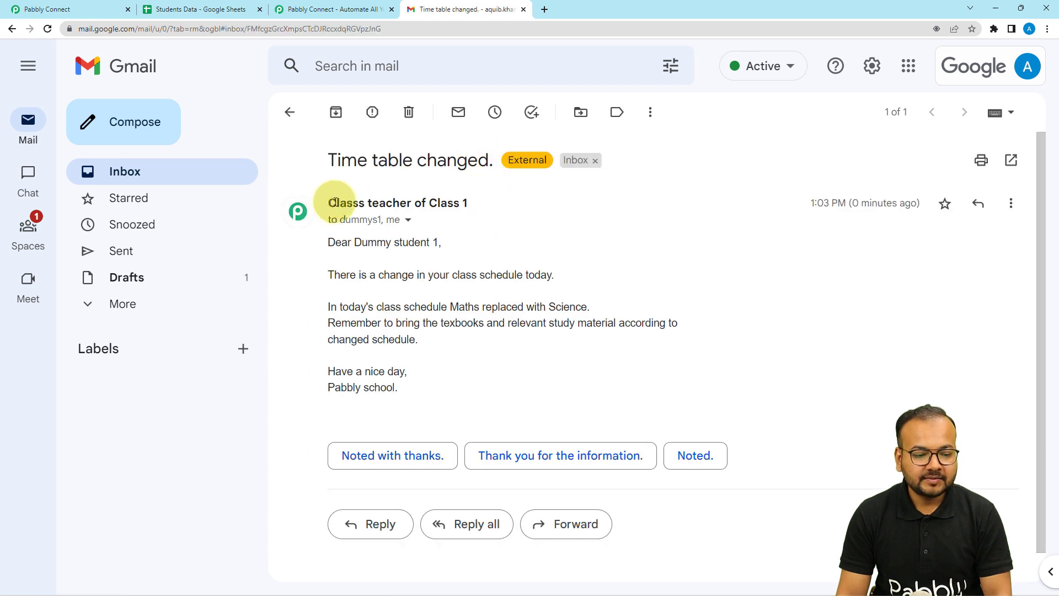
pyautogui.moveTo(401, 203)
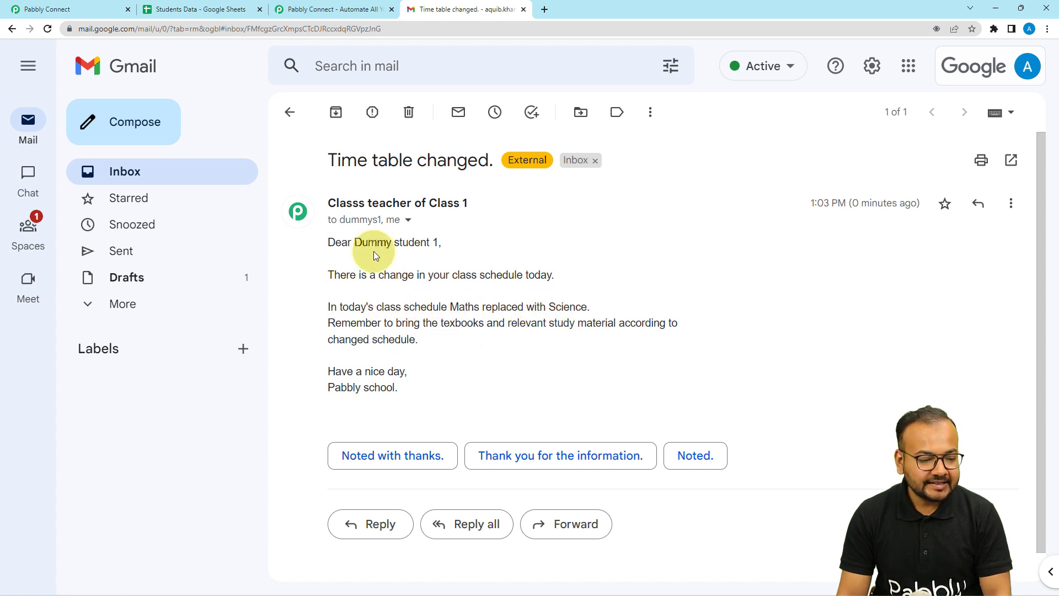
# - Compare the received email with the mapped sender name, subject and content in Pabbly Connect, and examine the test response
pyautogui.click(98, 4)
pyautogui.scroll(-3, 253, 312)
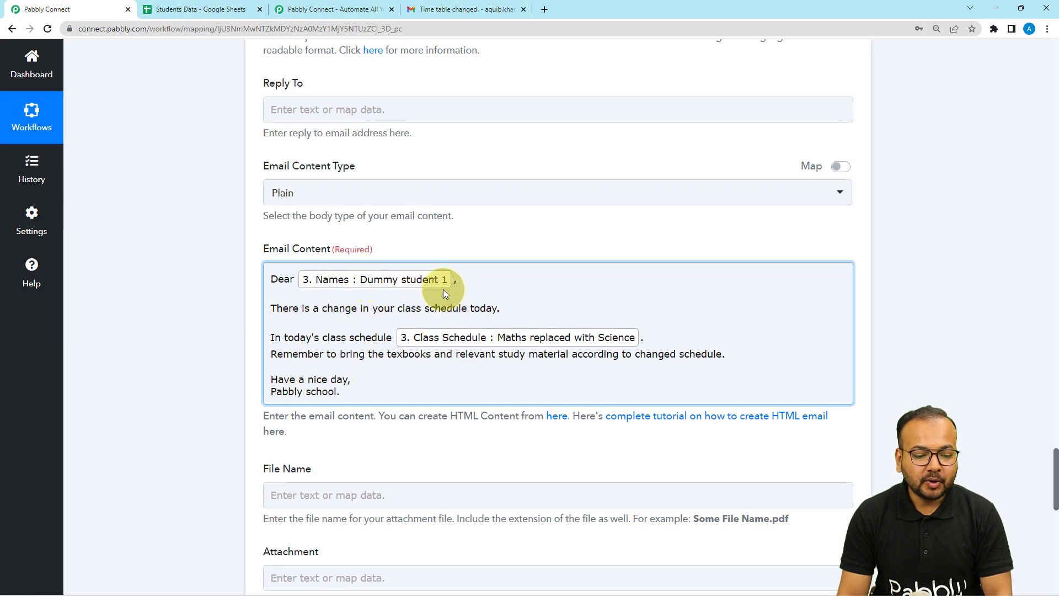
pyautogui.click(427, 10)
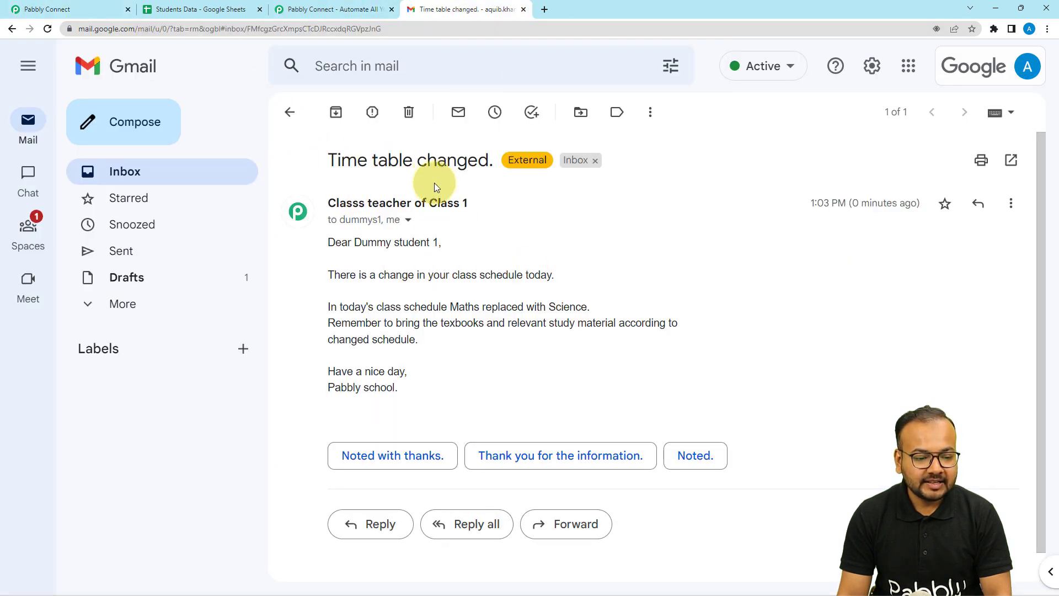
pyautogui.click(57, 9)
pyautogui.scroll(2, 148, 217)
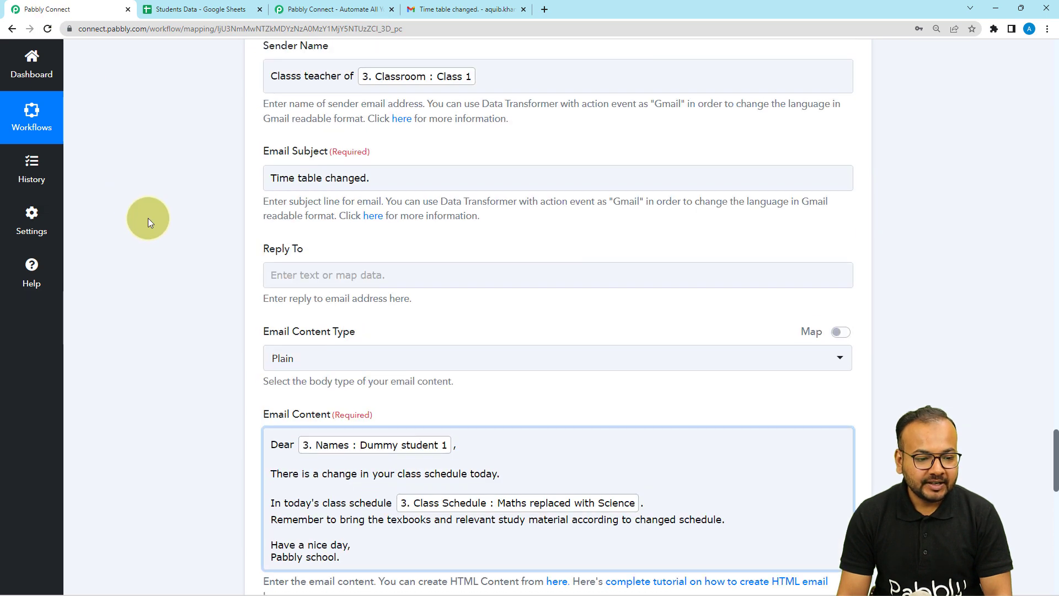
pyautogui.scroll(1, 148, 217)
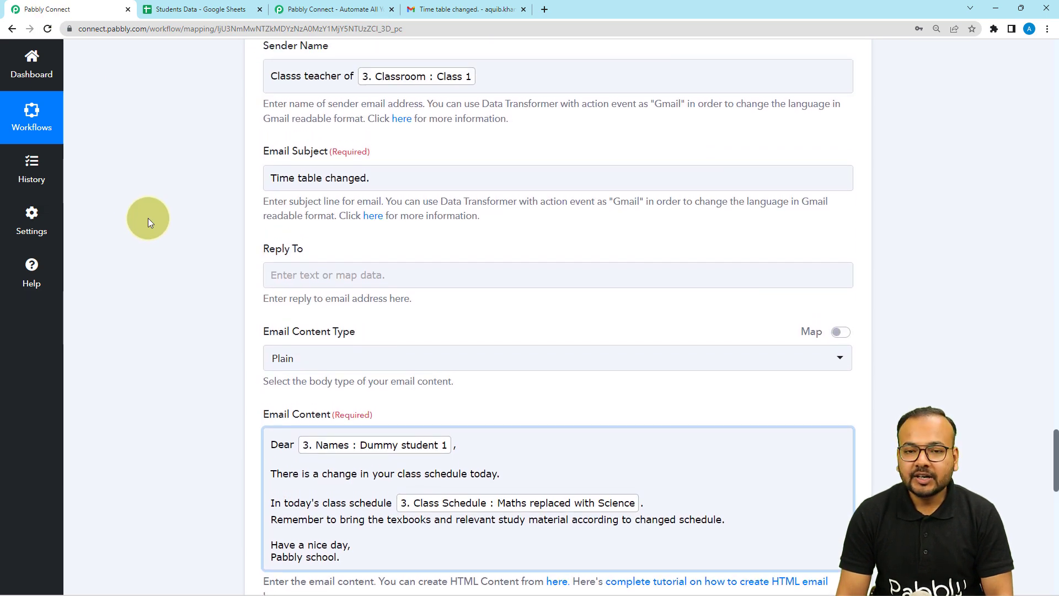
pyautogui.scroll(-1, 148, 222)
pyautogui.scroll(-3, 148, 222)
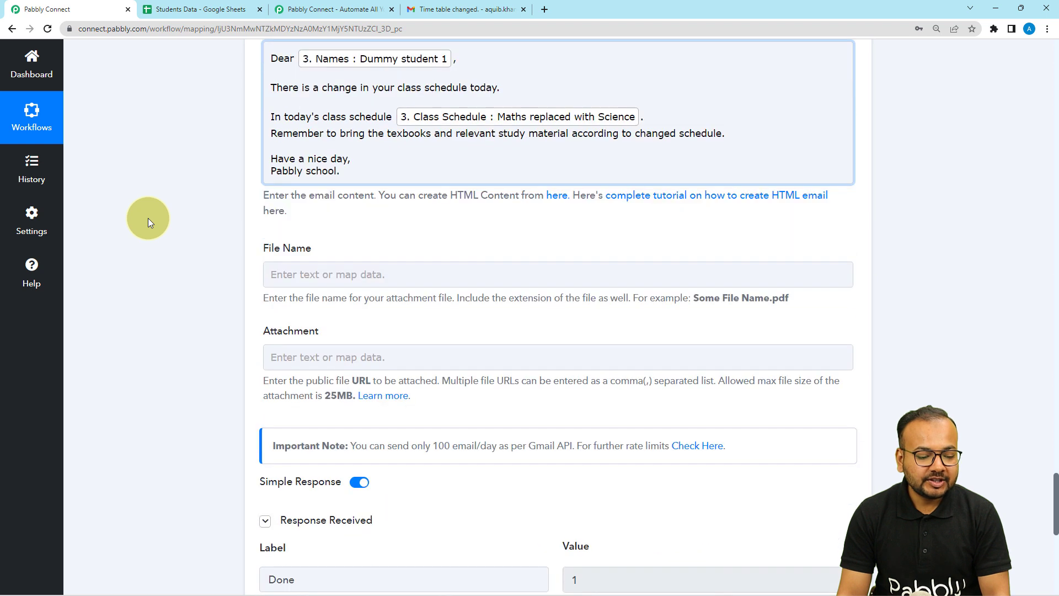
pyautogui.scroll(-2, 148, 222)
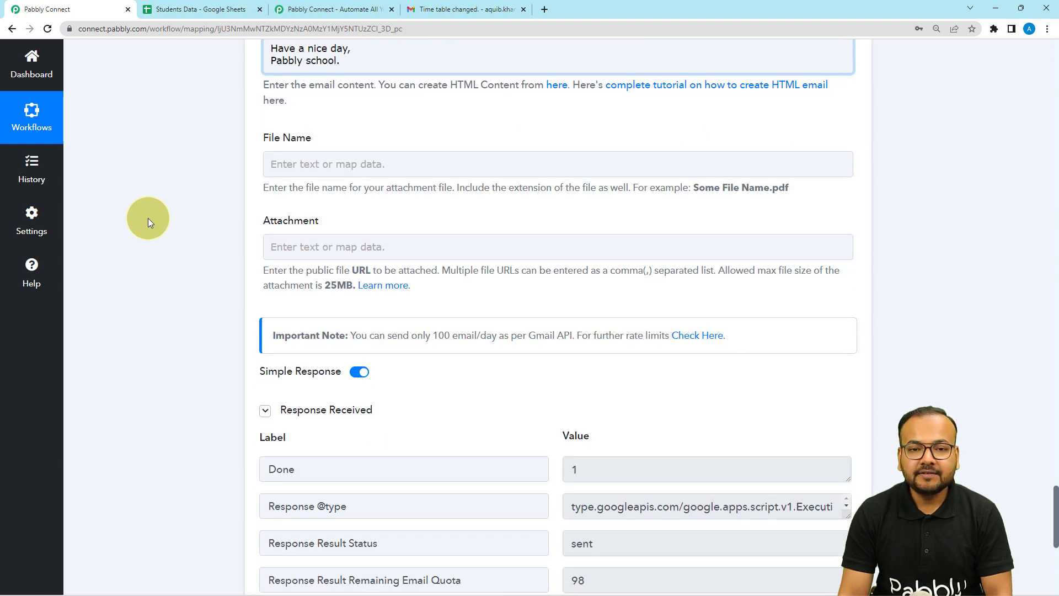